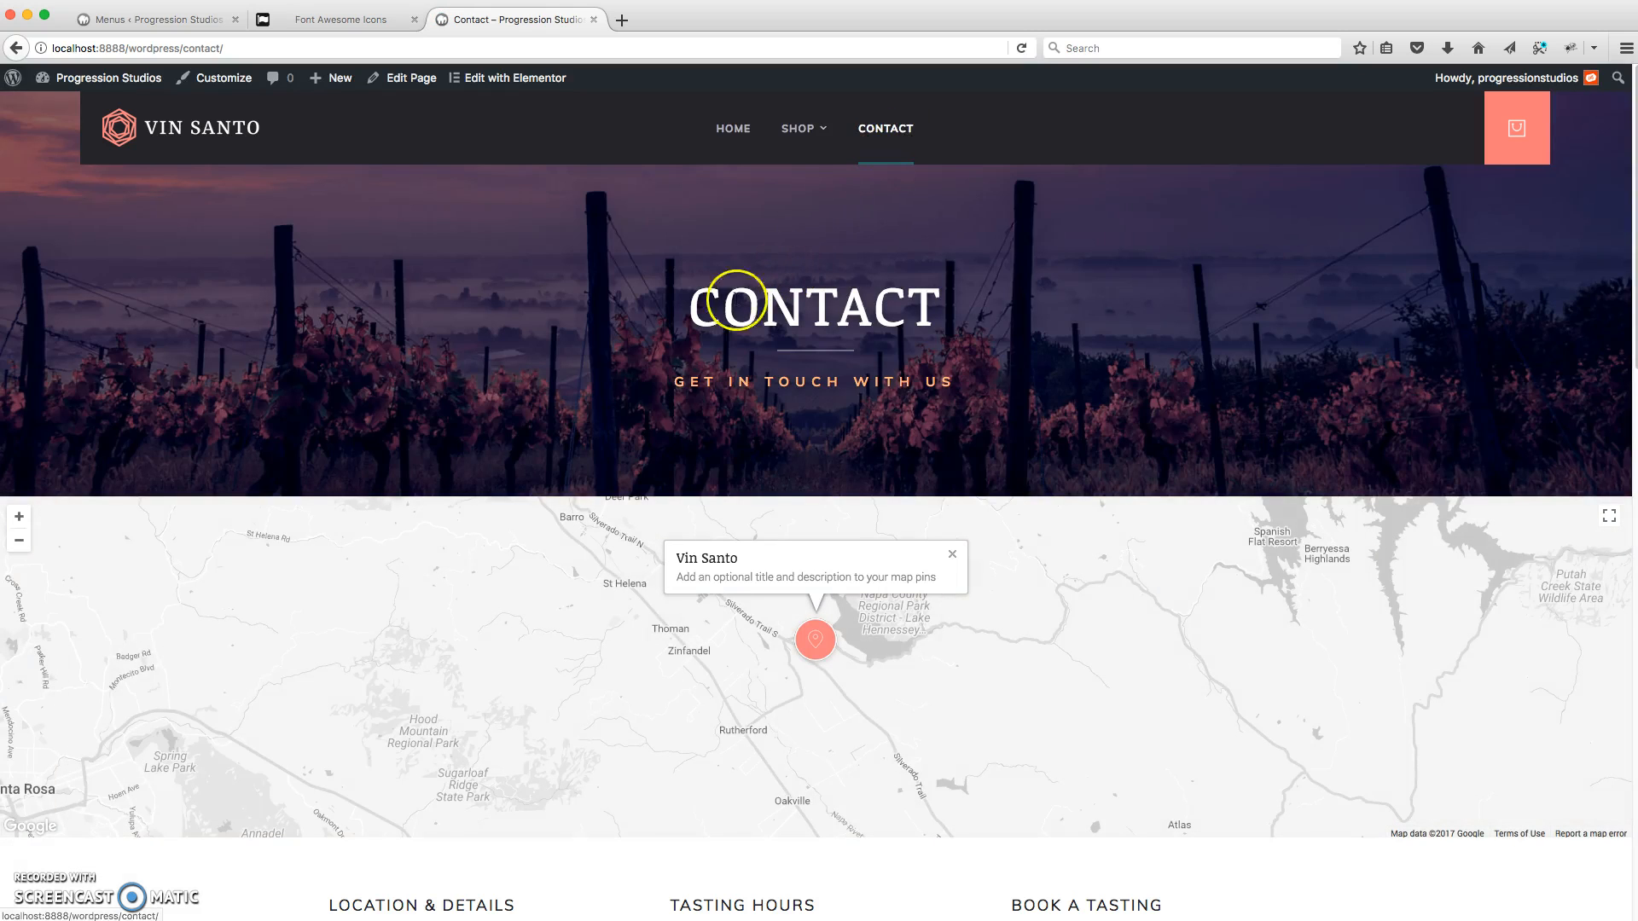
Step: Open the Contact page for editing and launch the Elementor editor on it
{"action": "left_click", "coordinate": [482, 77]}
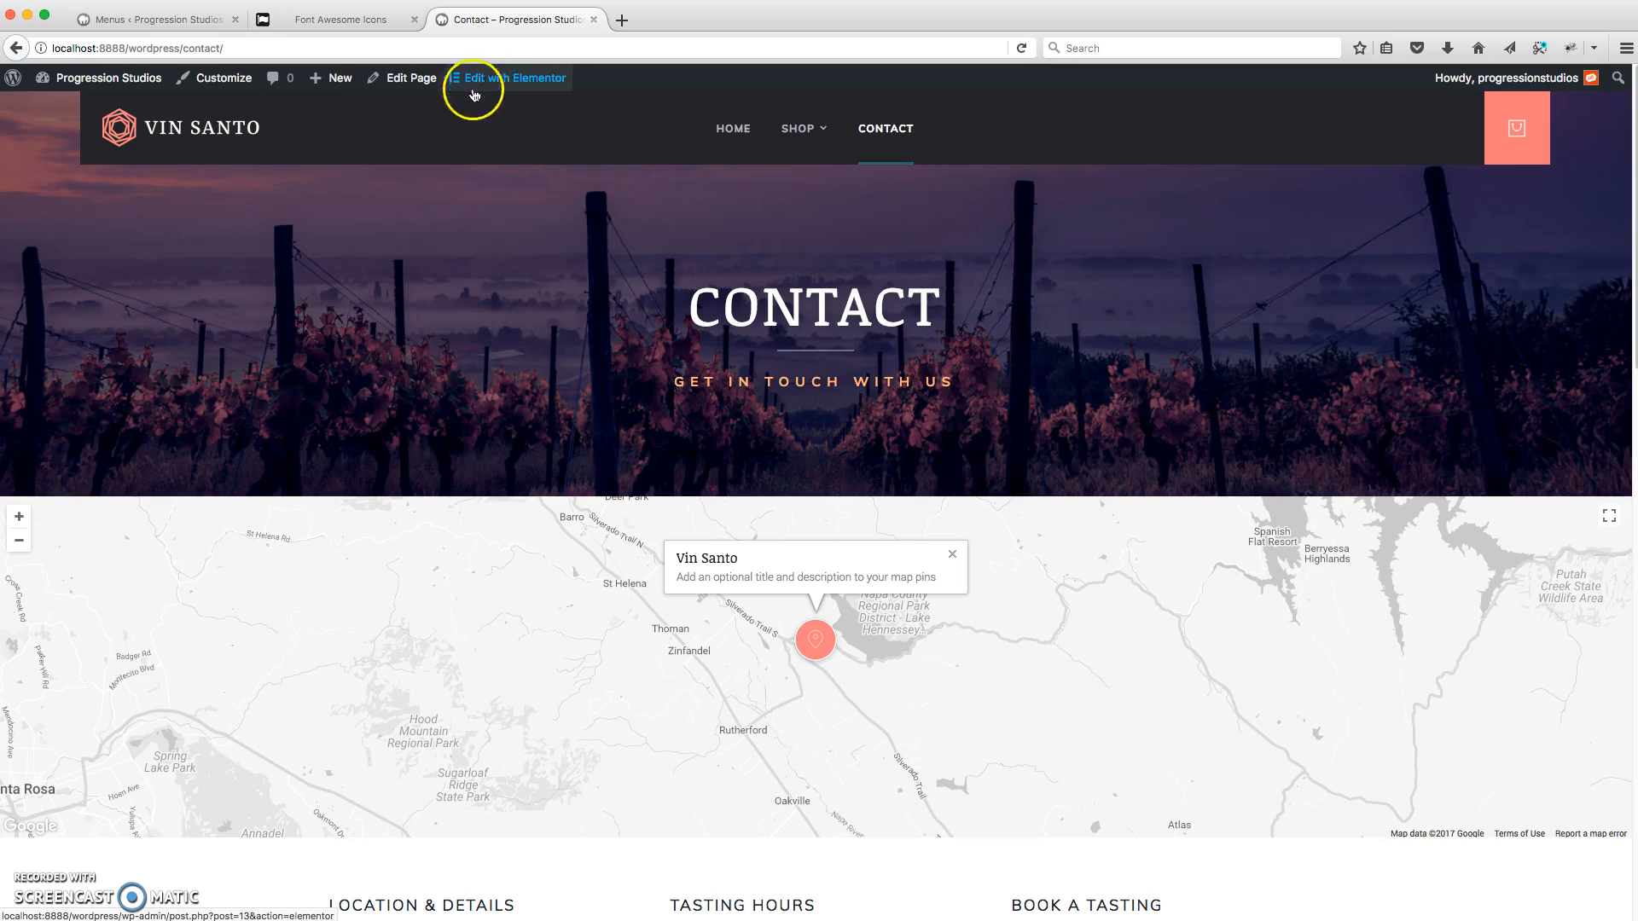
{"action": "left_click", "coordinate": [426, 78]}
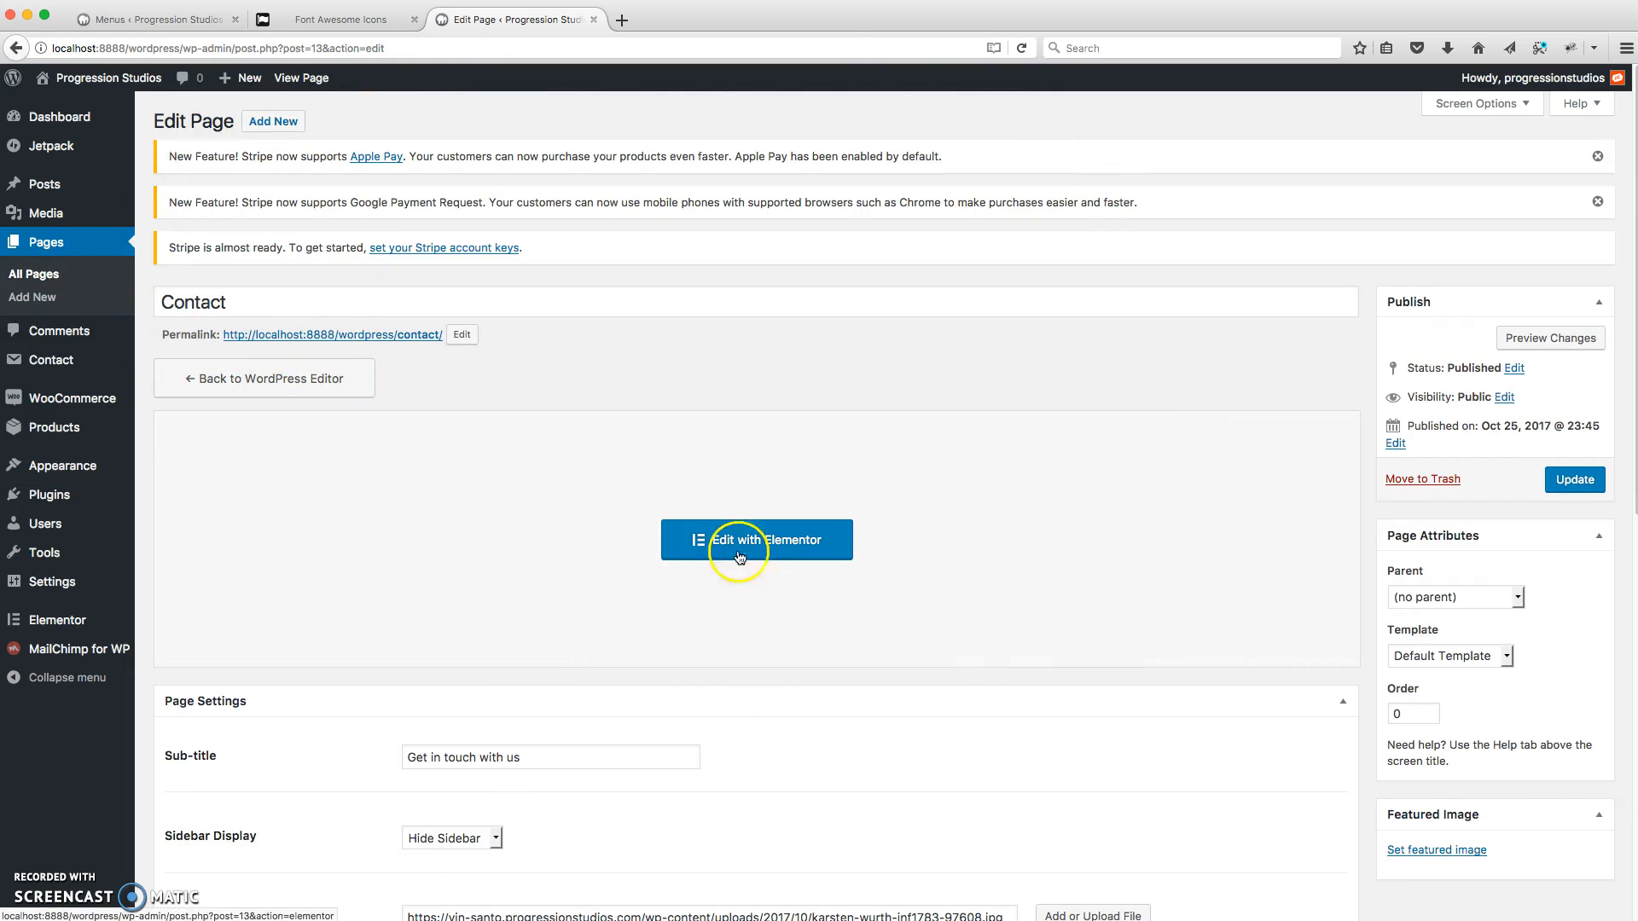
{"action": "left_click", "coordinate": [768, 540]}
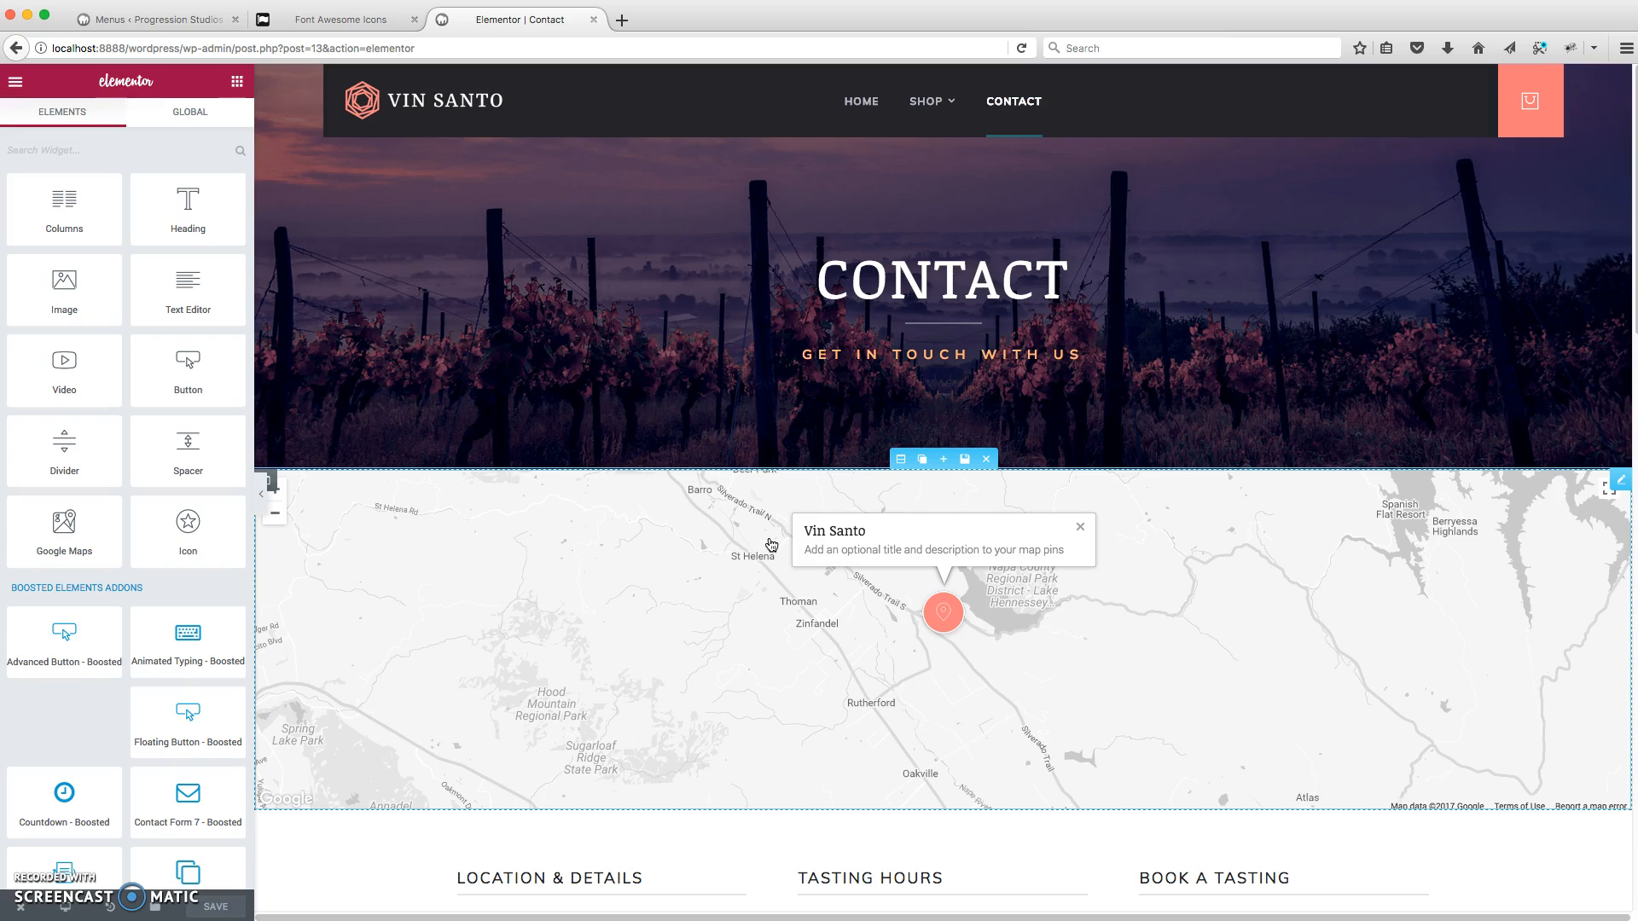
Step: Change the text of the "Location & Details" heading to "Easily adjust headings"
{"action": "left_click", "coordinate": [843, 292]}
{"action": "scroll", "coordinate": [908, 244], "scroll_direction": "down", "scroll_amount": 5}
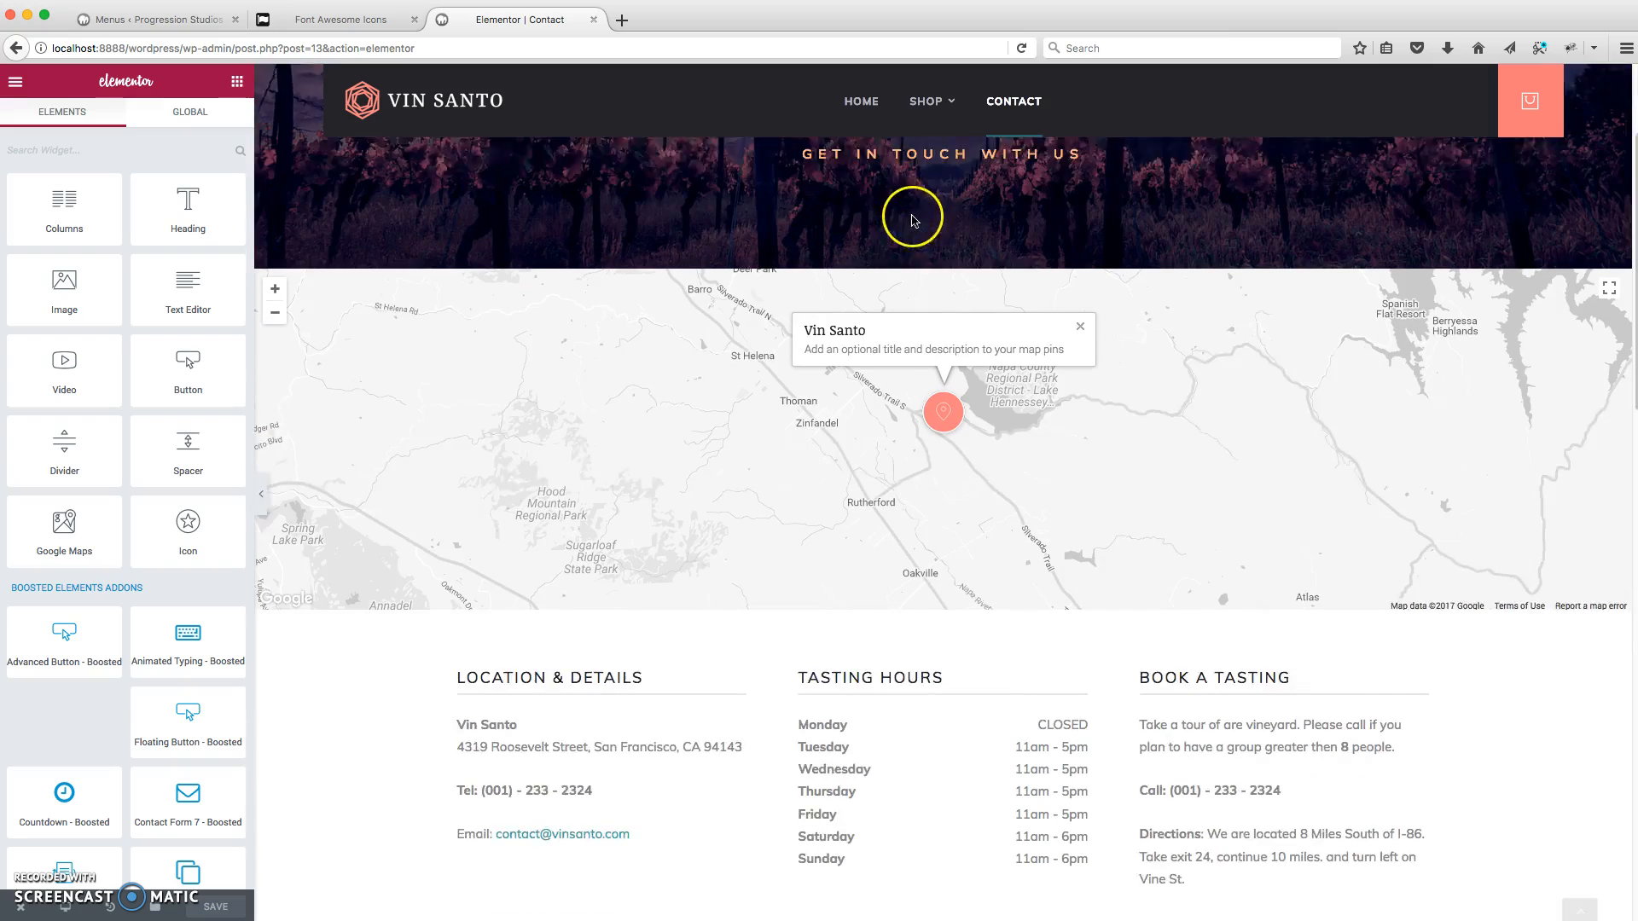
{"action": "left_click", "coordinate": [725, 324]}
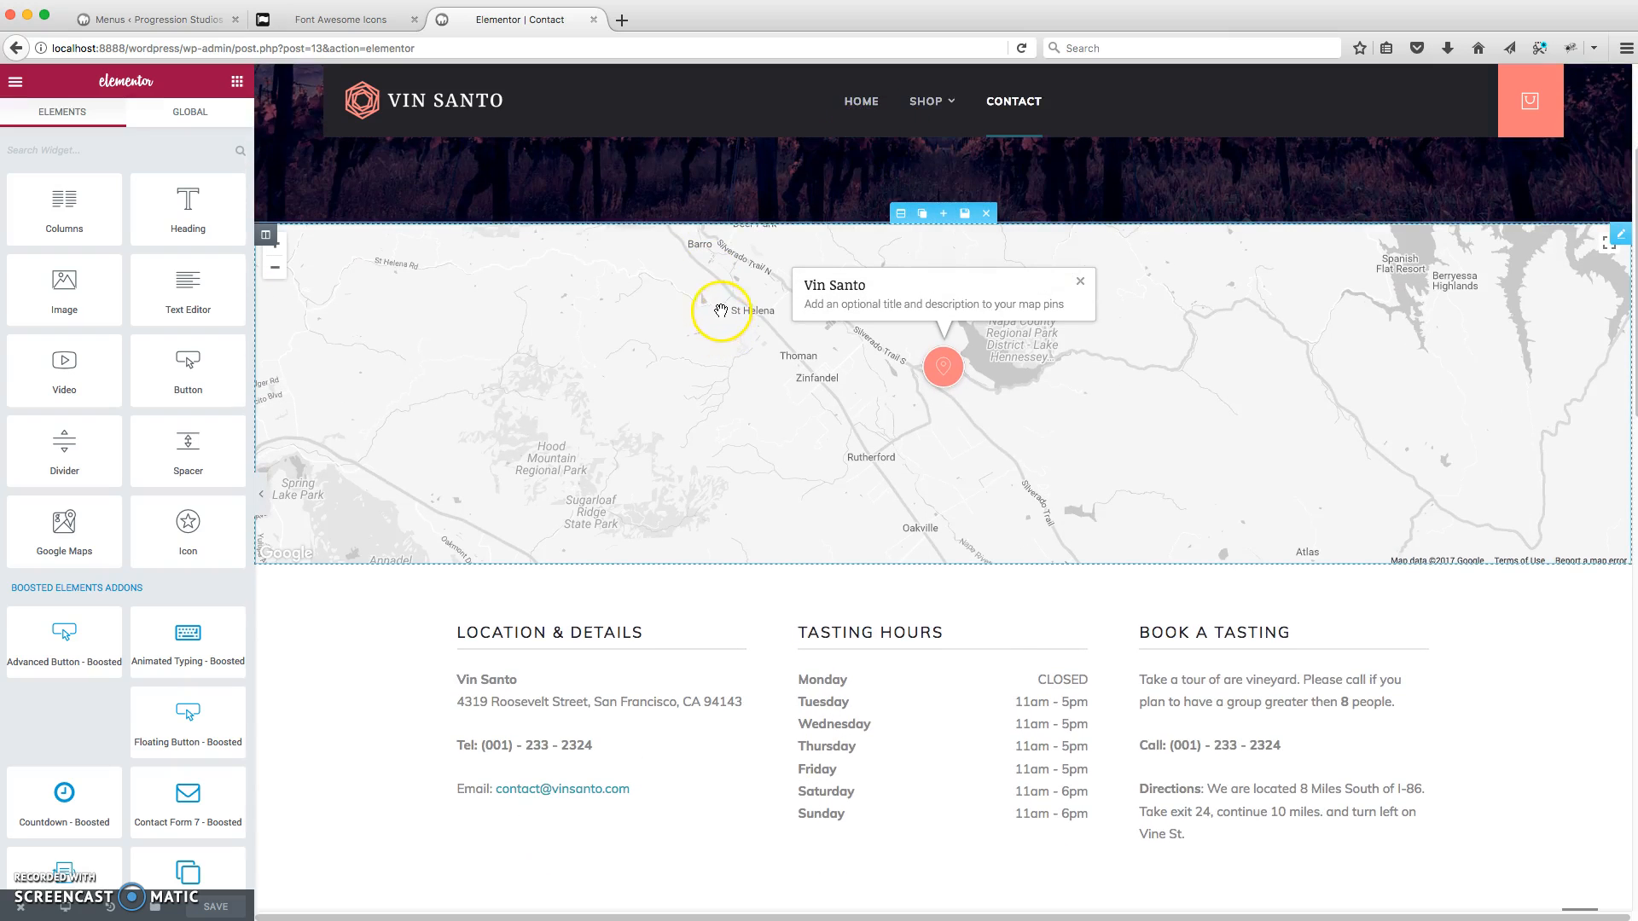
{"action": "scroll", "coordinate": [721, 311], "scroll_direction": "down", "scroll_amount": 2}
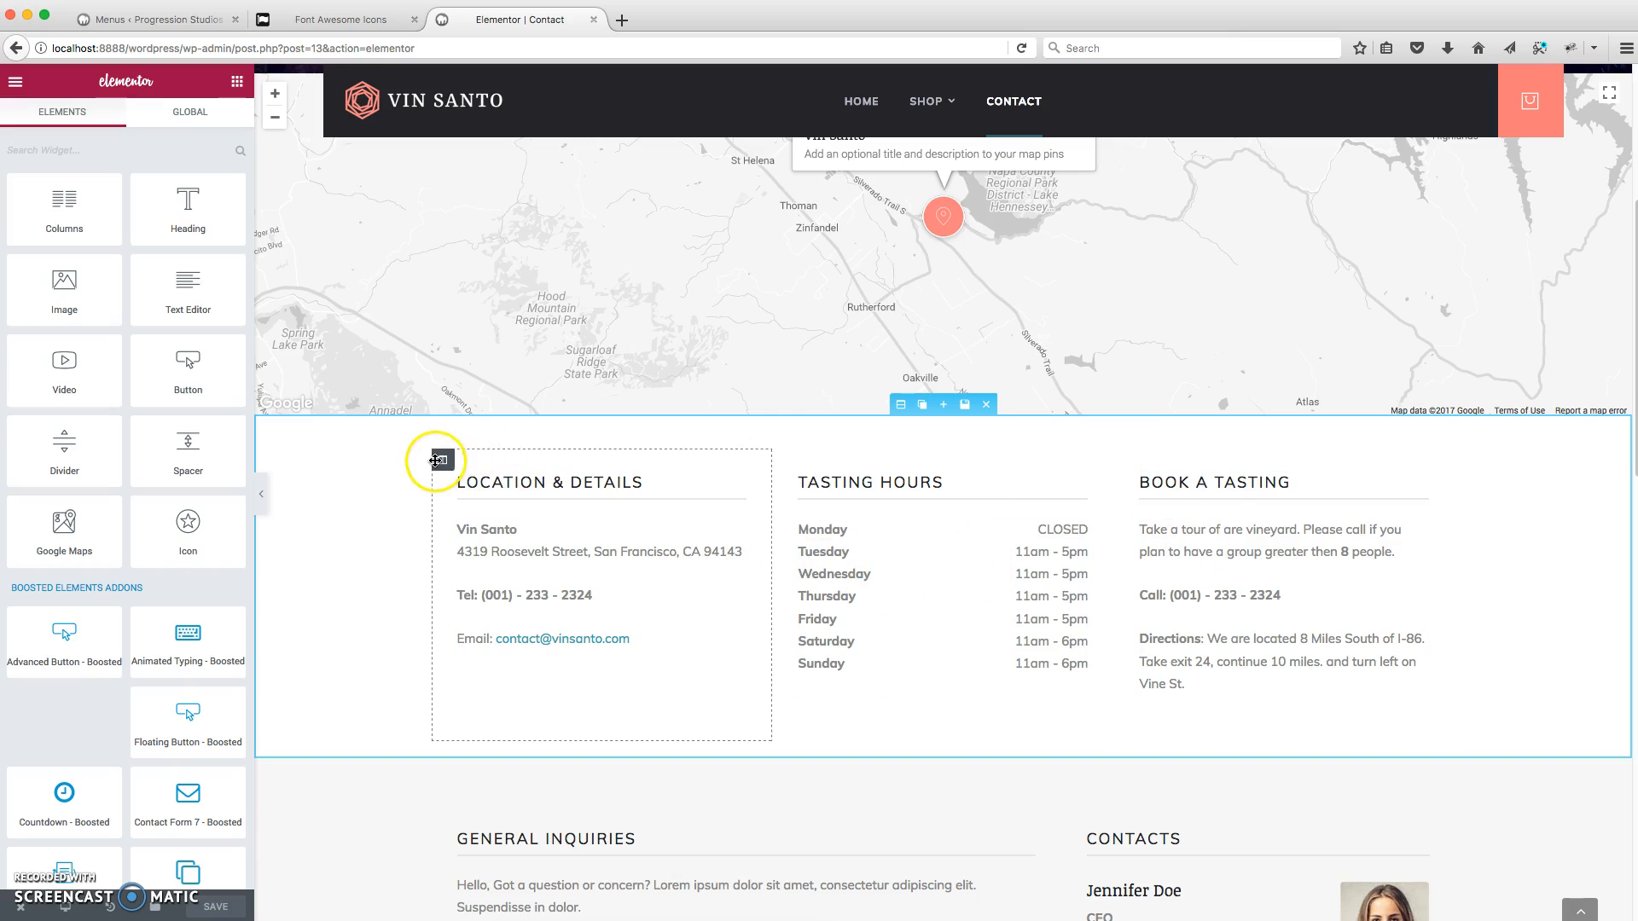
{"action": "scroll", "coordinate": [881, 426], "scroll_direction": "down", "scroll_amount": 4}
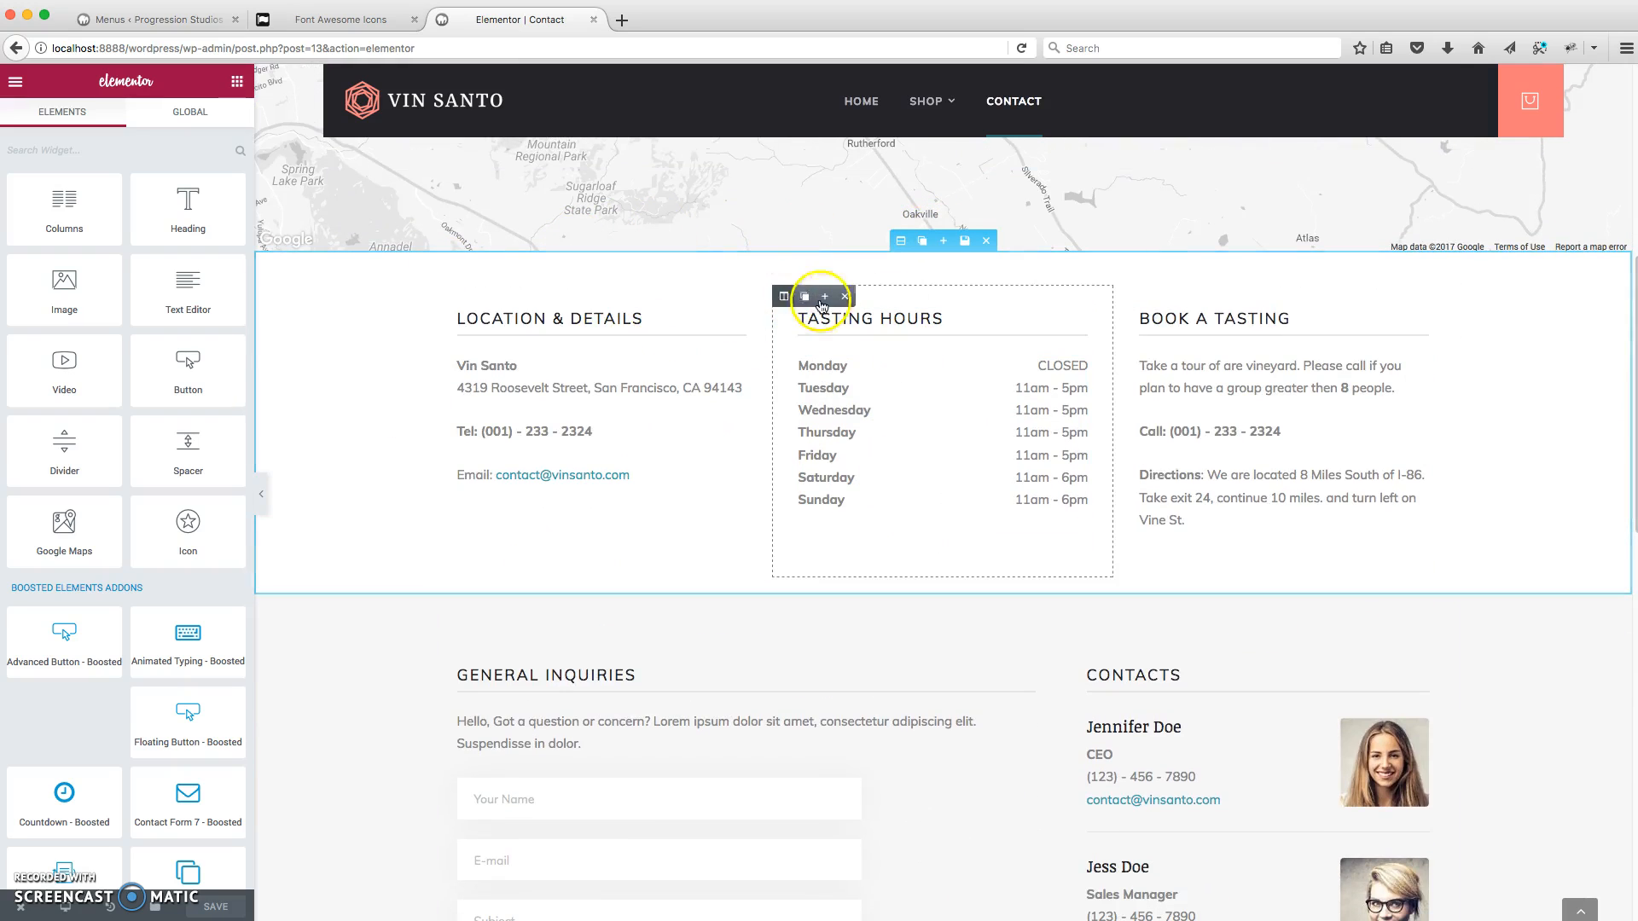
{"action": "left_click", "coordinate": [568, 319]}
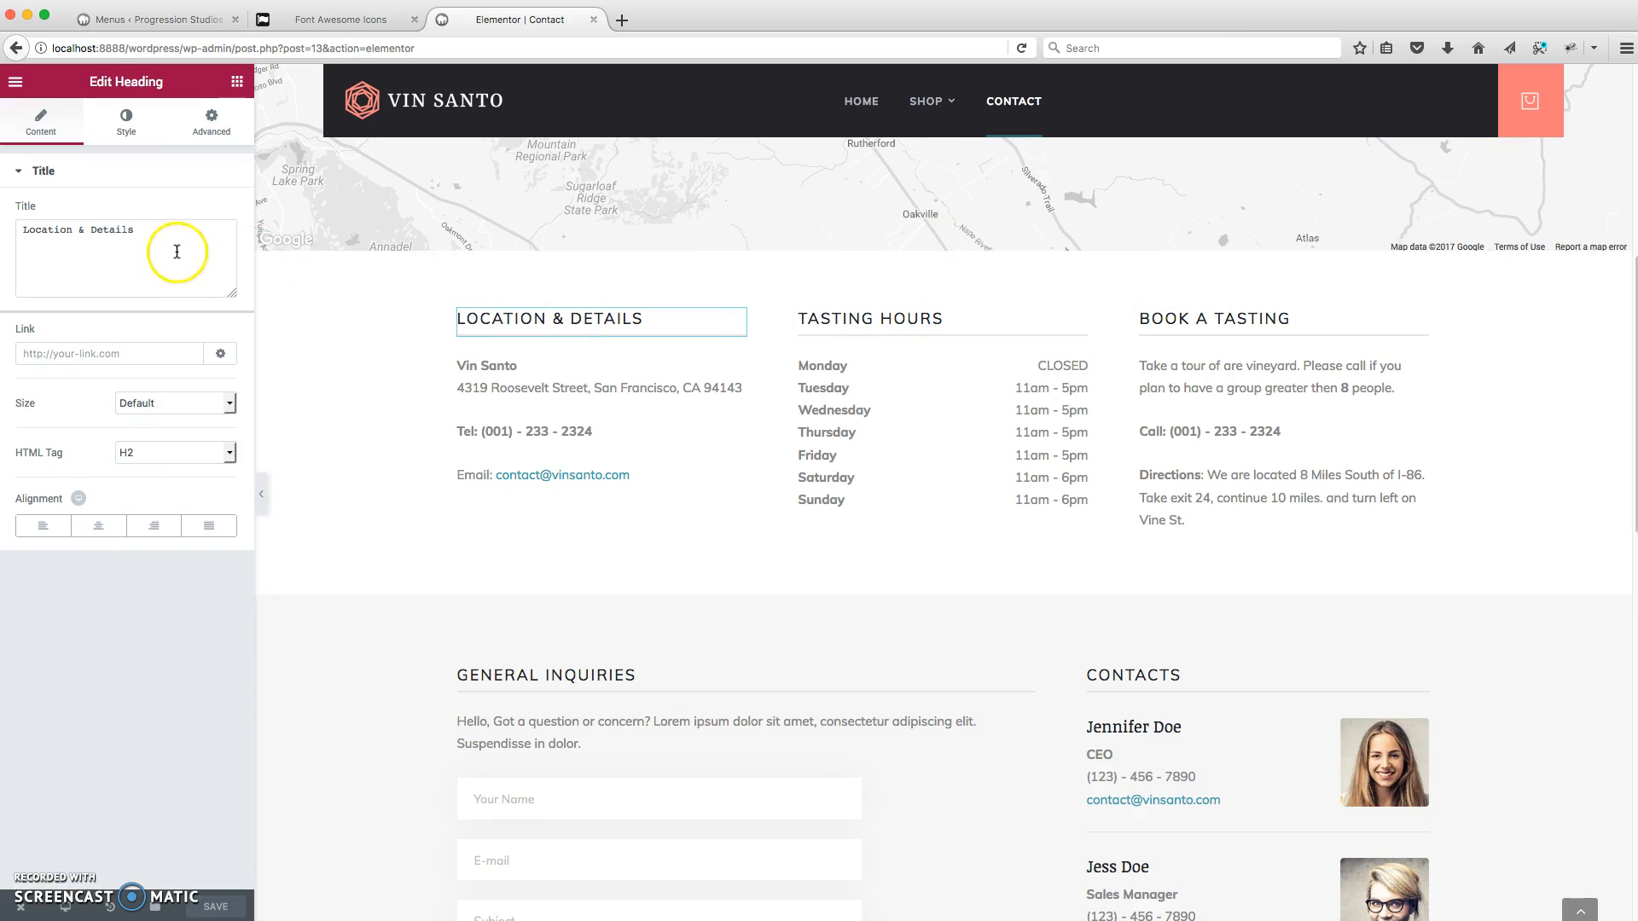
{"action": "left_click_drag", "start_coordinate": [173, 256], "coordinate": [4, 218]}
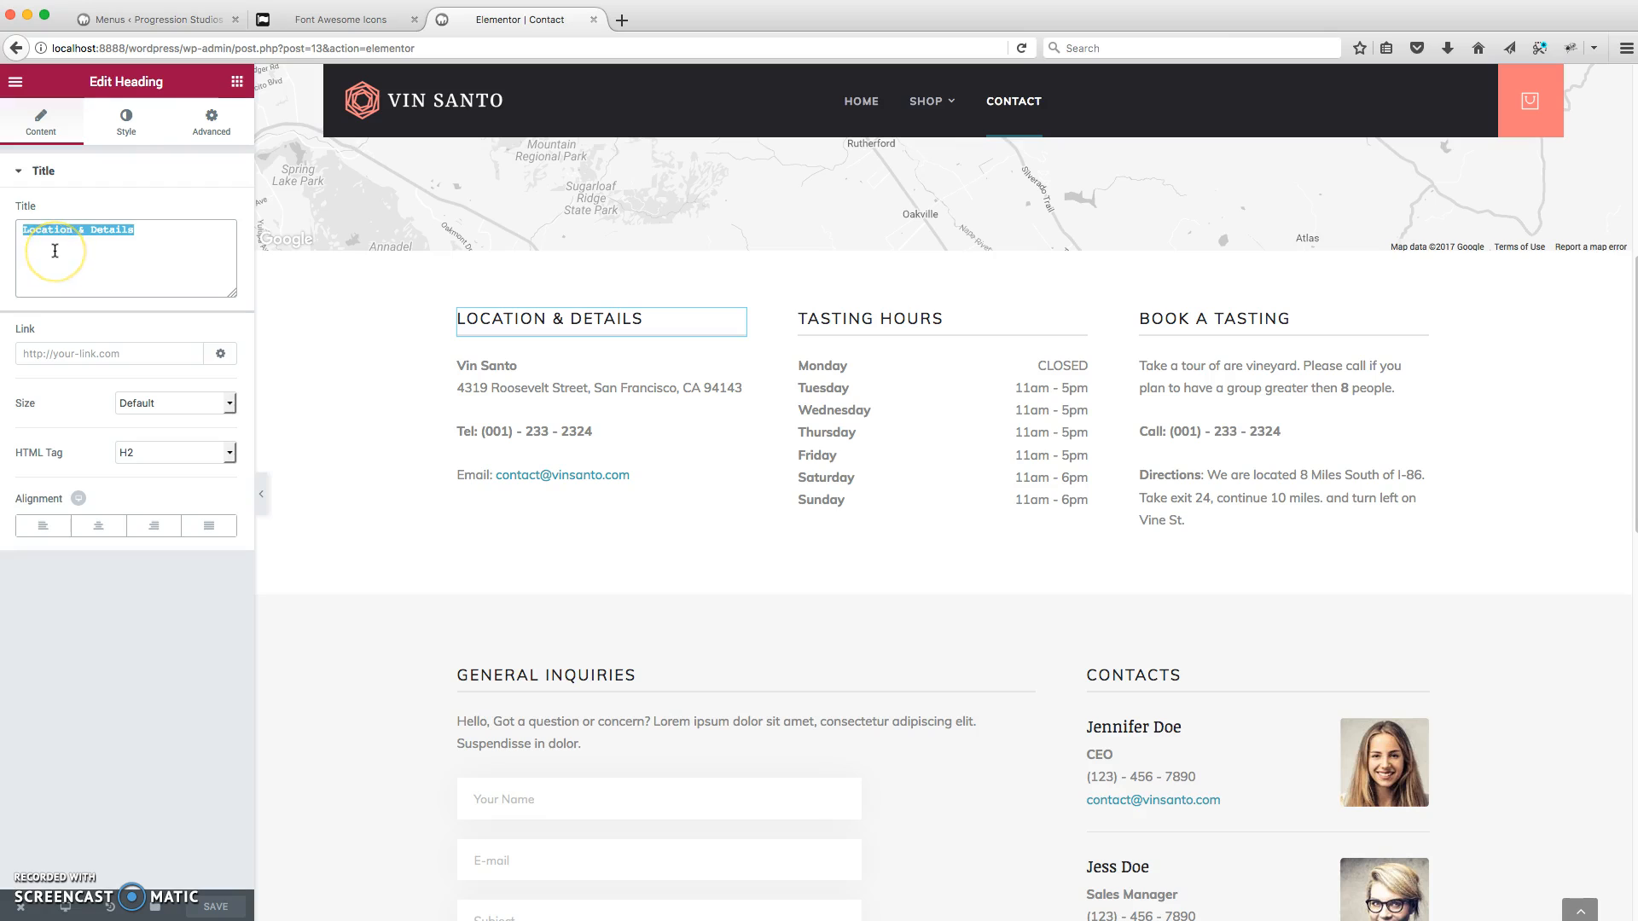
{"action": "type", "text": "Easily adjust headings"}
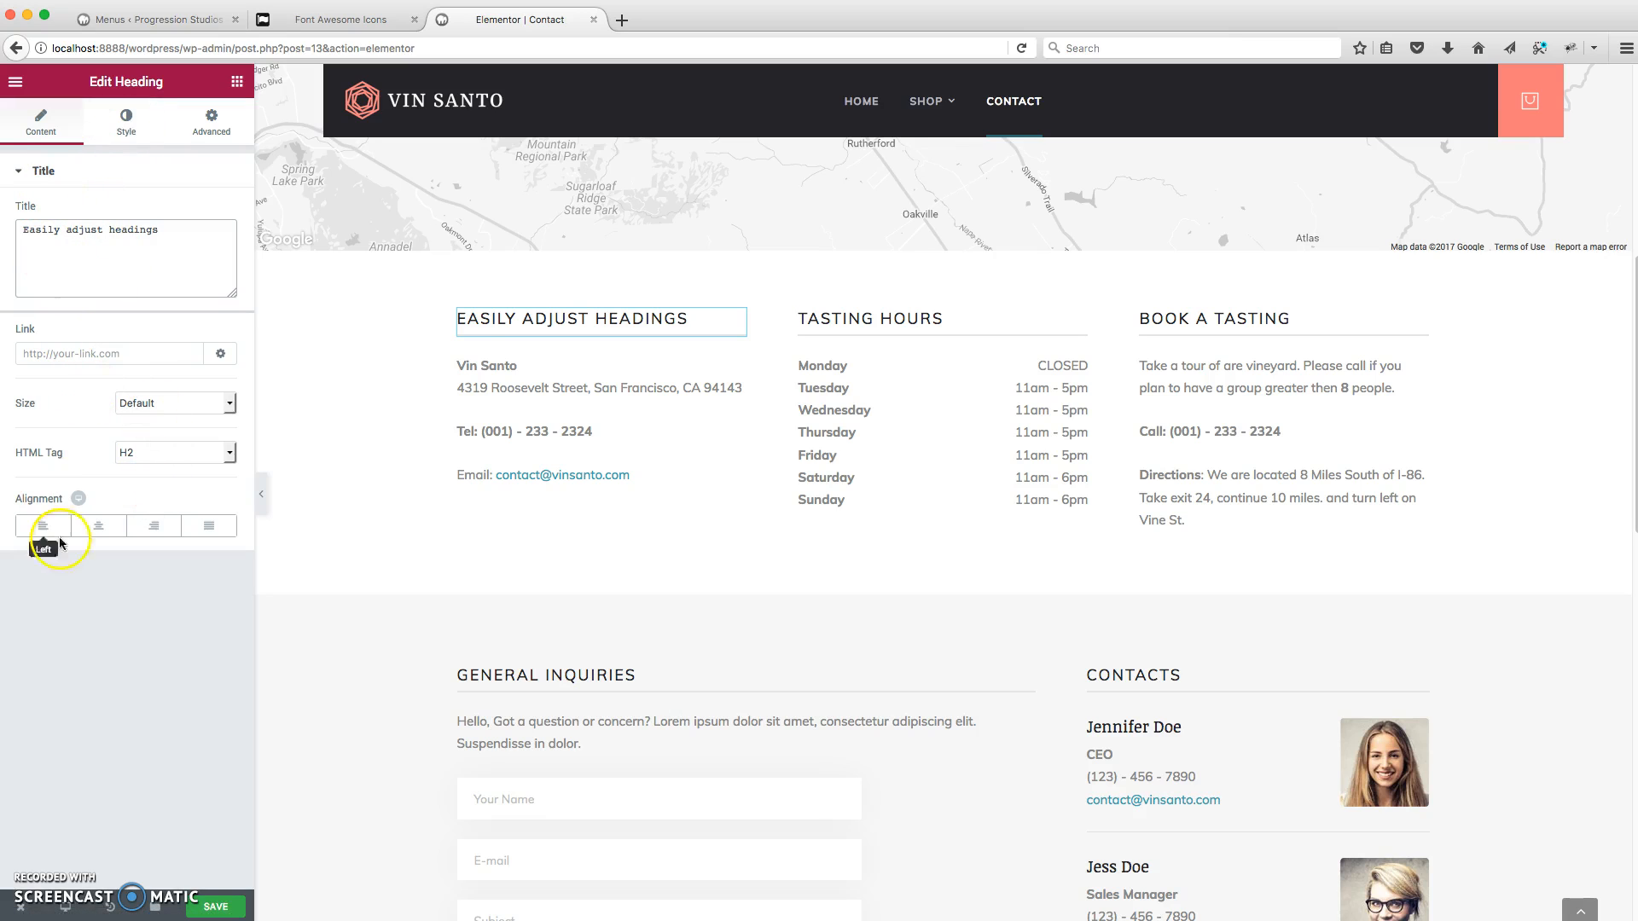
Step: Try centre and left alignment on the edited heading and clear its alignment setting again
{"action": "left_click", "coordinate": [99, 531]}
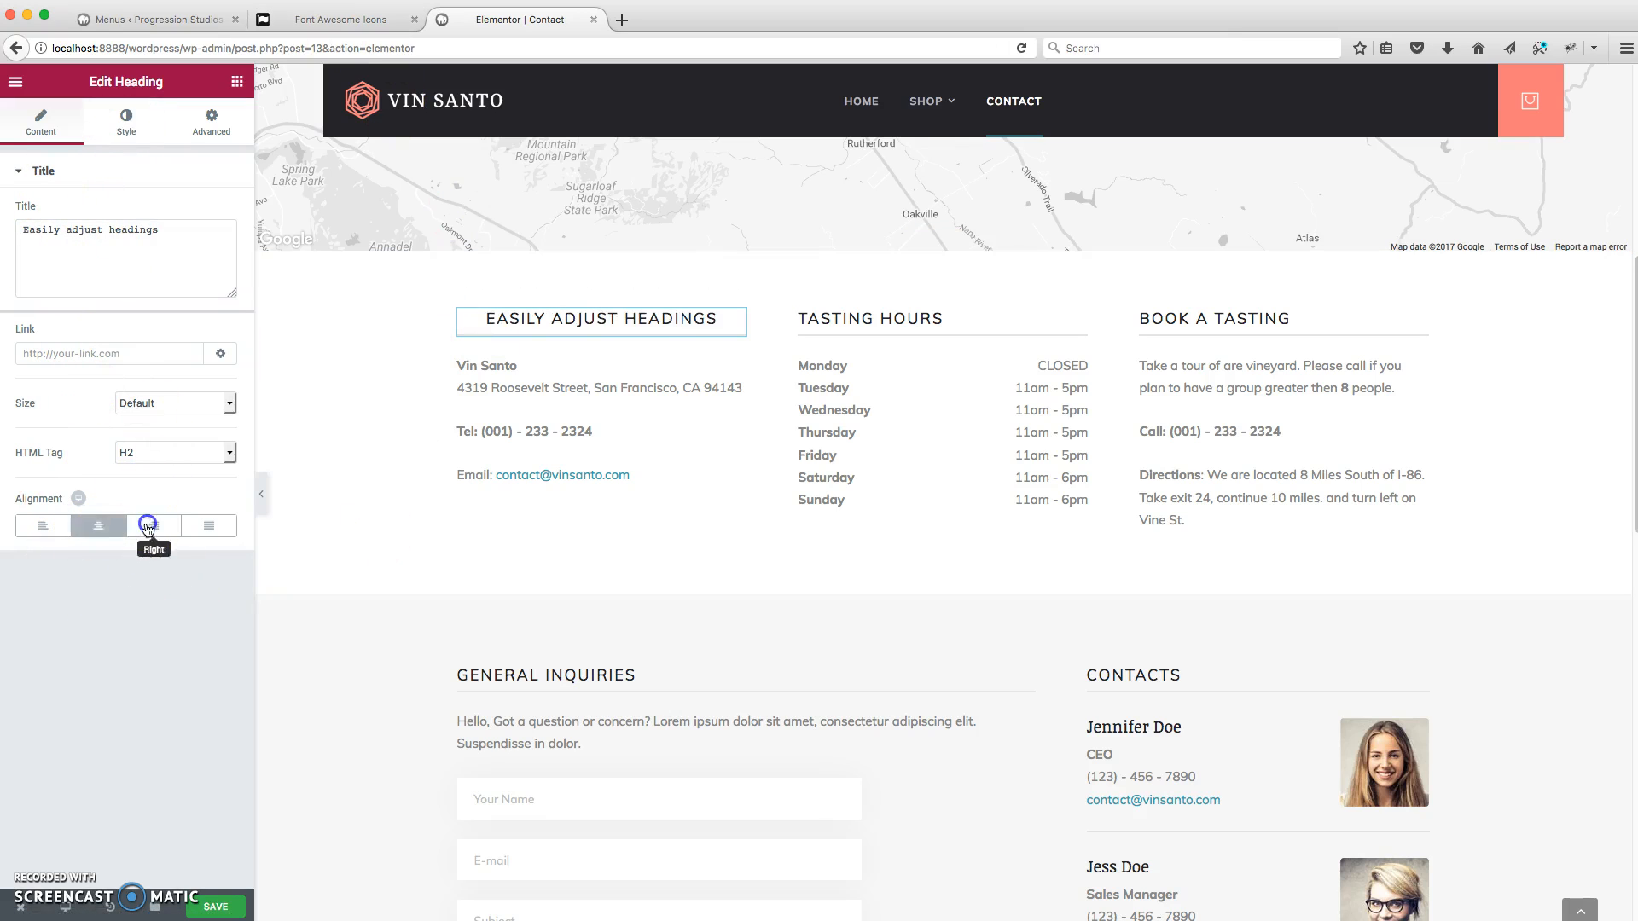
{"action": "left_click", "coordinate": [56, 530]}
{"action": "left_click", "coordinate": [94, 528]}
{"action": "left_click", "coordinate": [90, 527]}
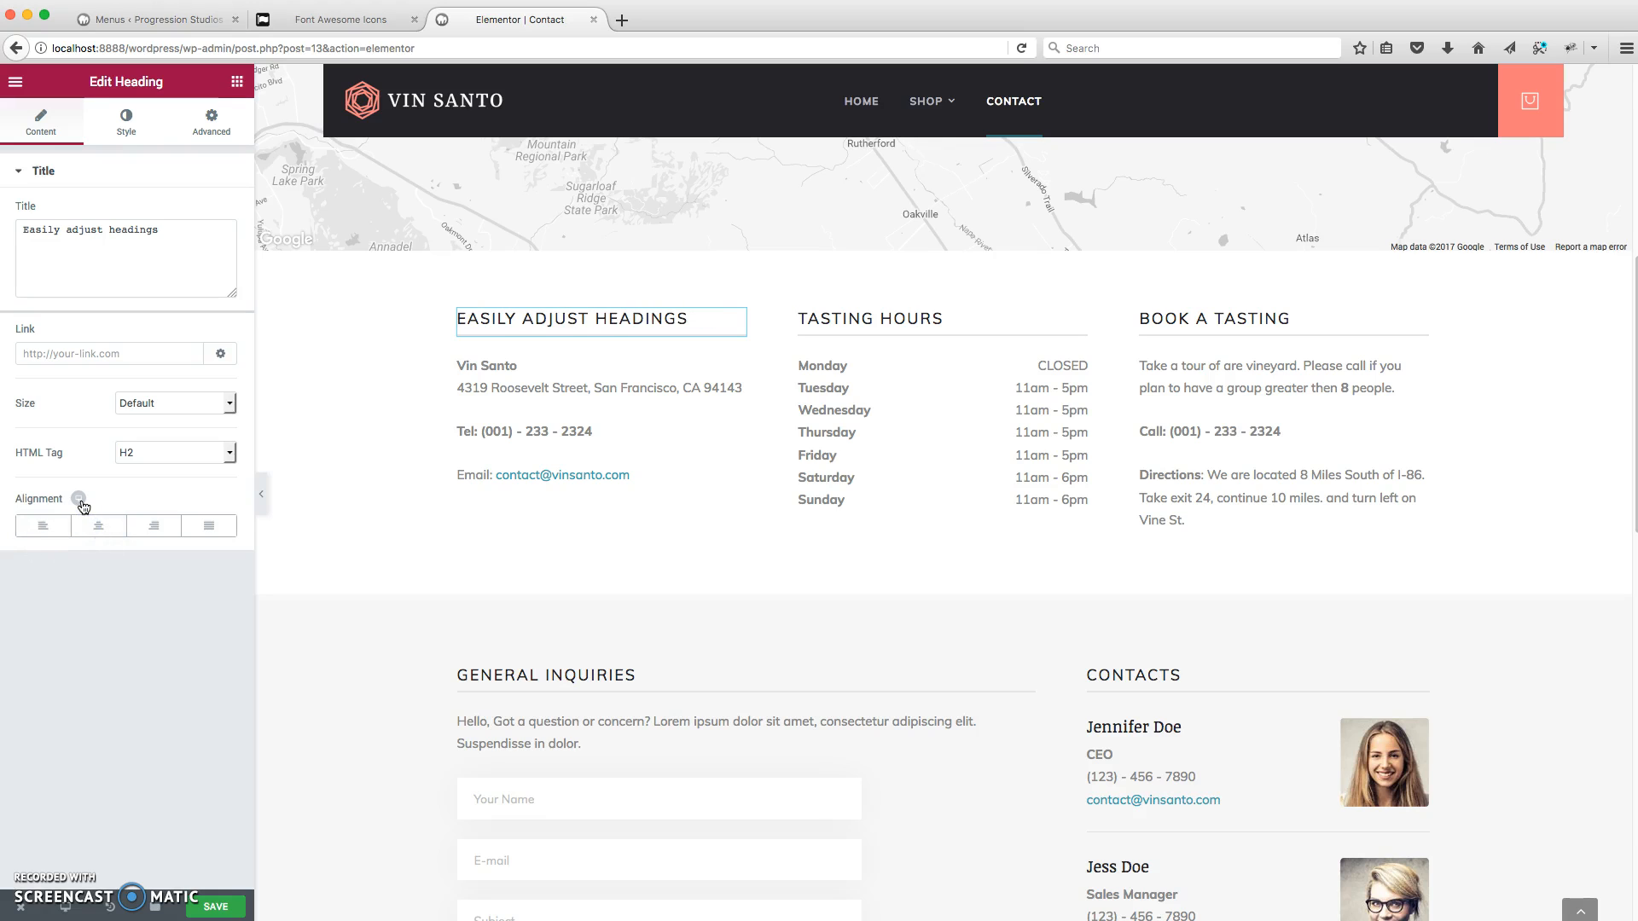
Step: Preview the heading's alignment in the tablet and mobile layouts and return to the desktop view
{"action": "left_click", "coordinate": [97, 500]}
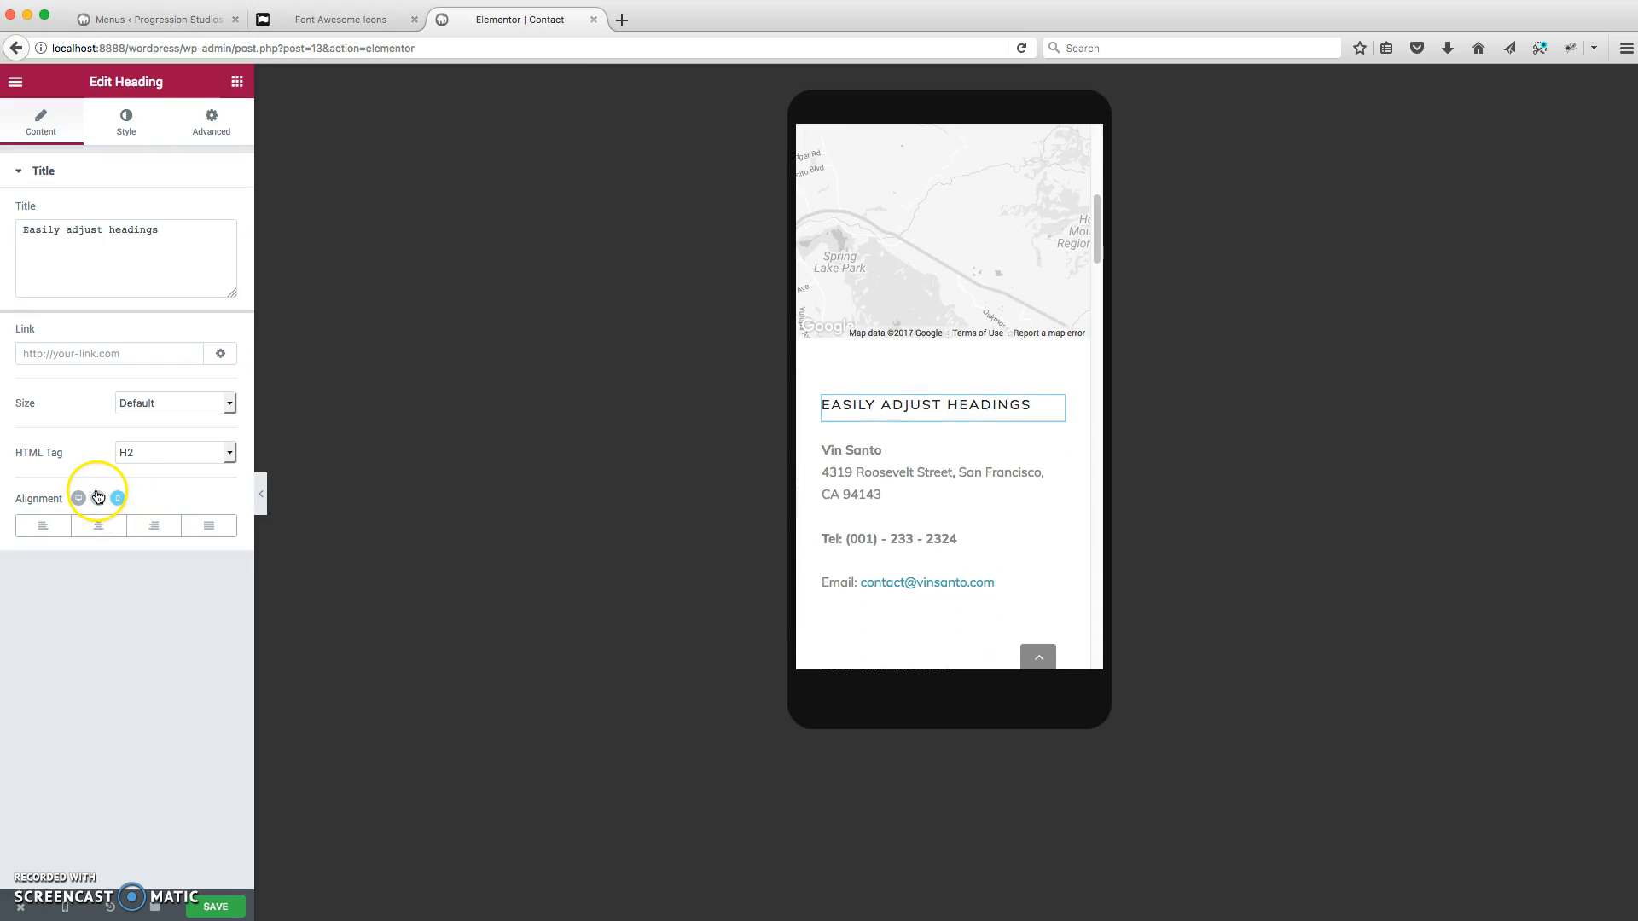
{"action": "left_click", "coordinate": [97, 497]}
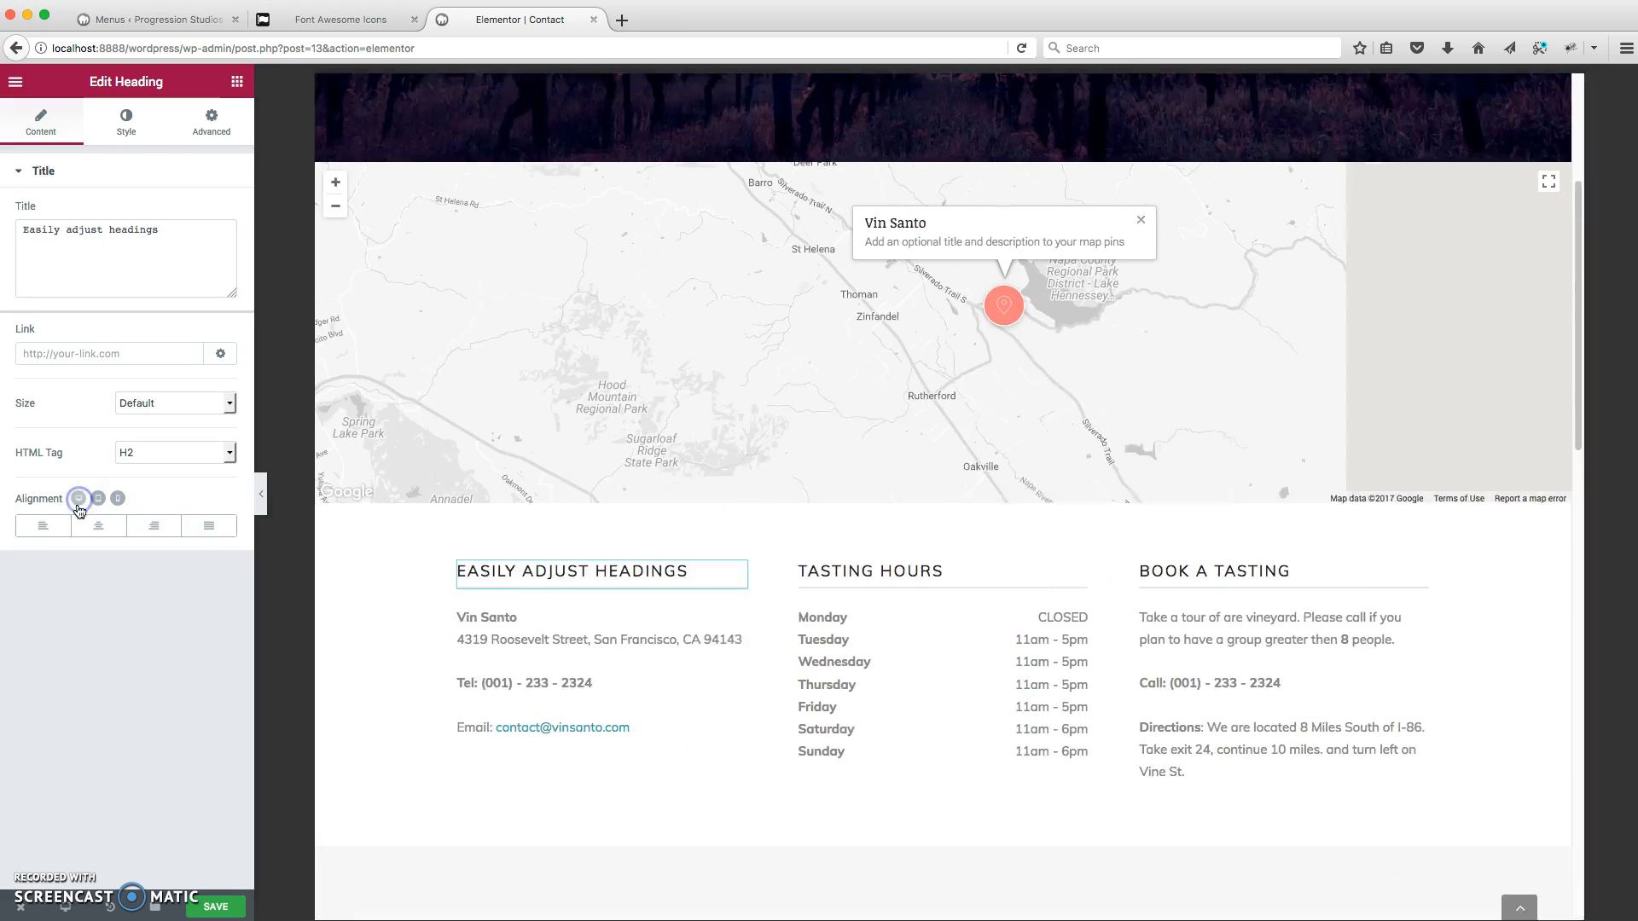
{"action": "left_click", "coordinate": [97, 499]}
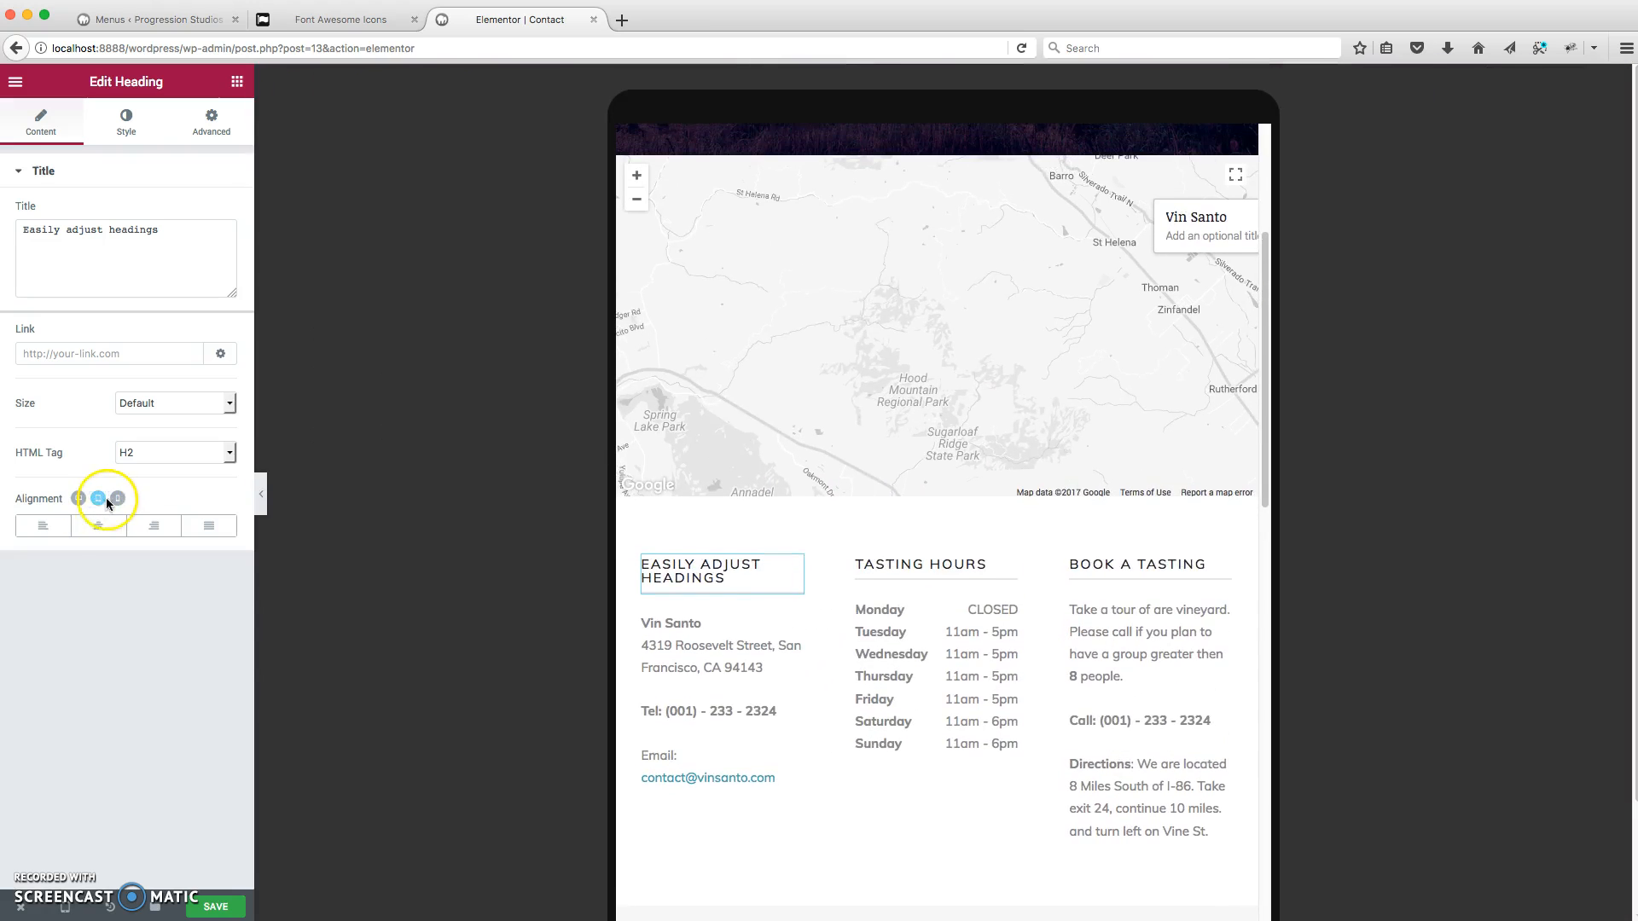
{"action": "left_click", "coordinate": [117, 500]}
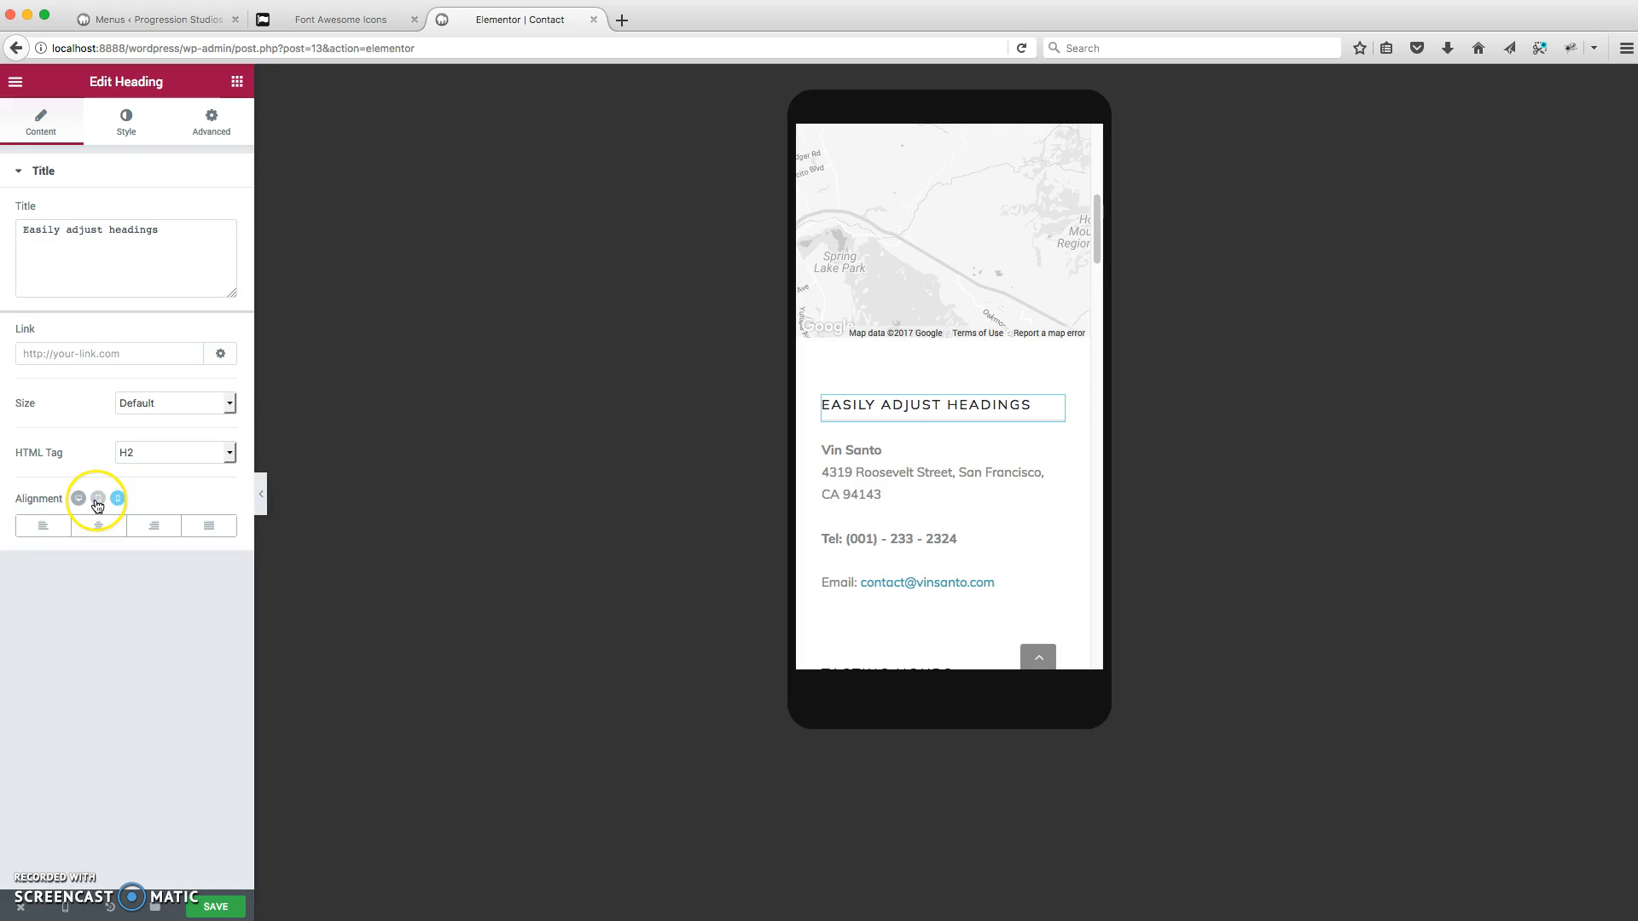
{"action": "left_click", "coordinate": [79, 498]}
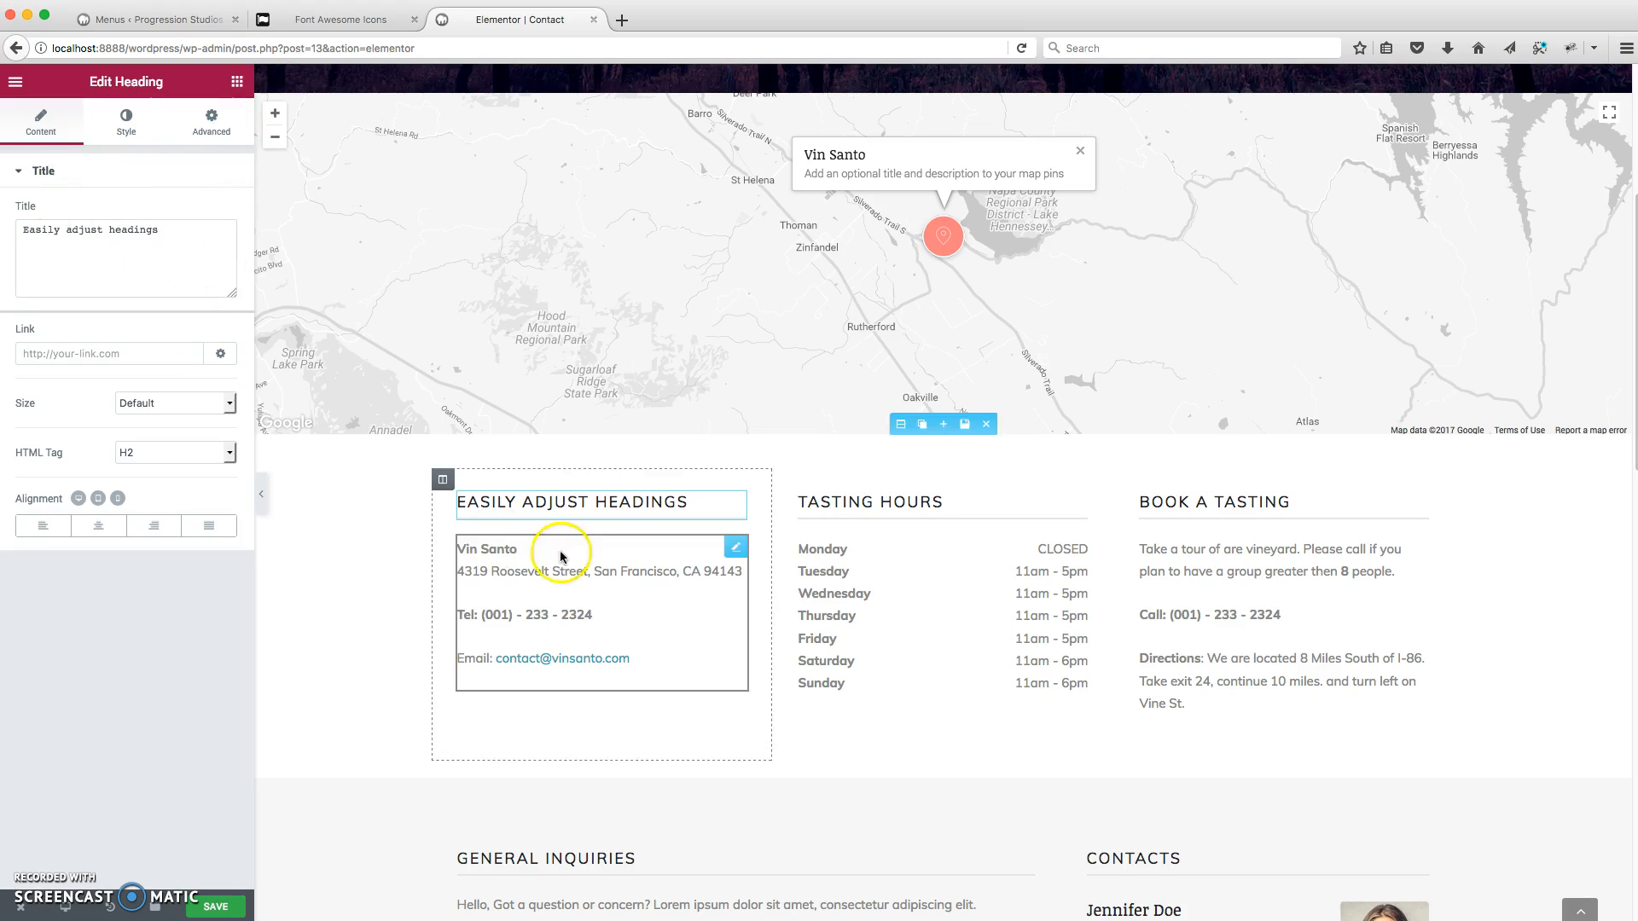
Step: Set the heading's text color to green #23a455 and its font size to 55 px
{"action": "left_click", "coordinate": [127, 128]}
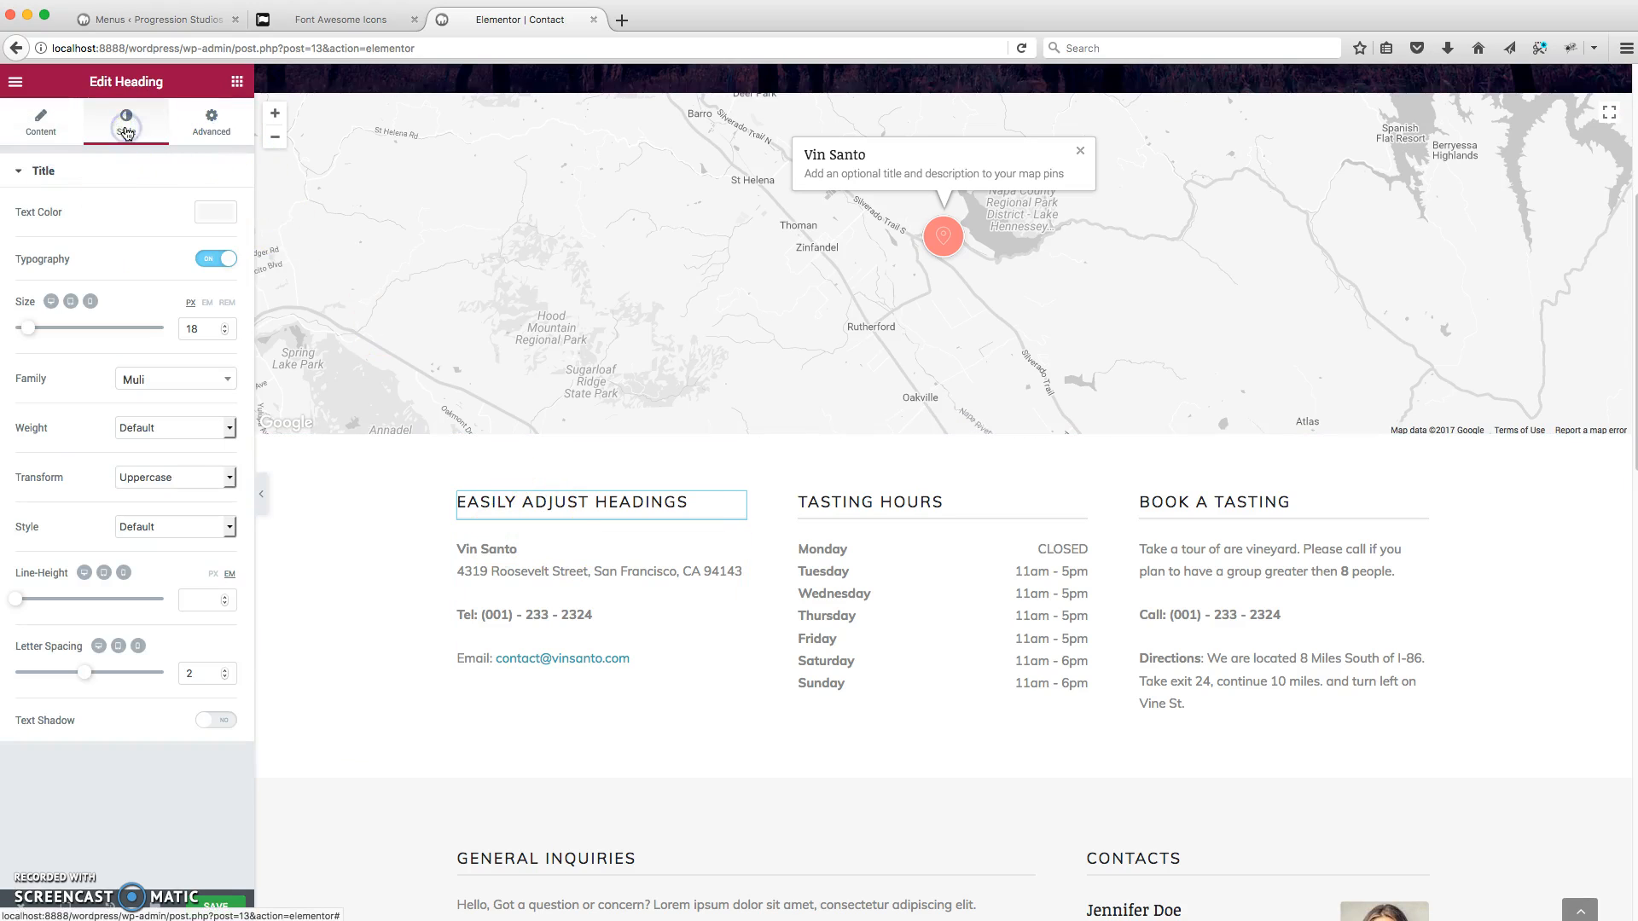
{"action": "left_click", "coordinate": [209, 221]}
{"action": "left_click", "coordinate": [130, 413]}
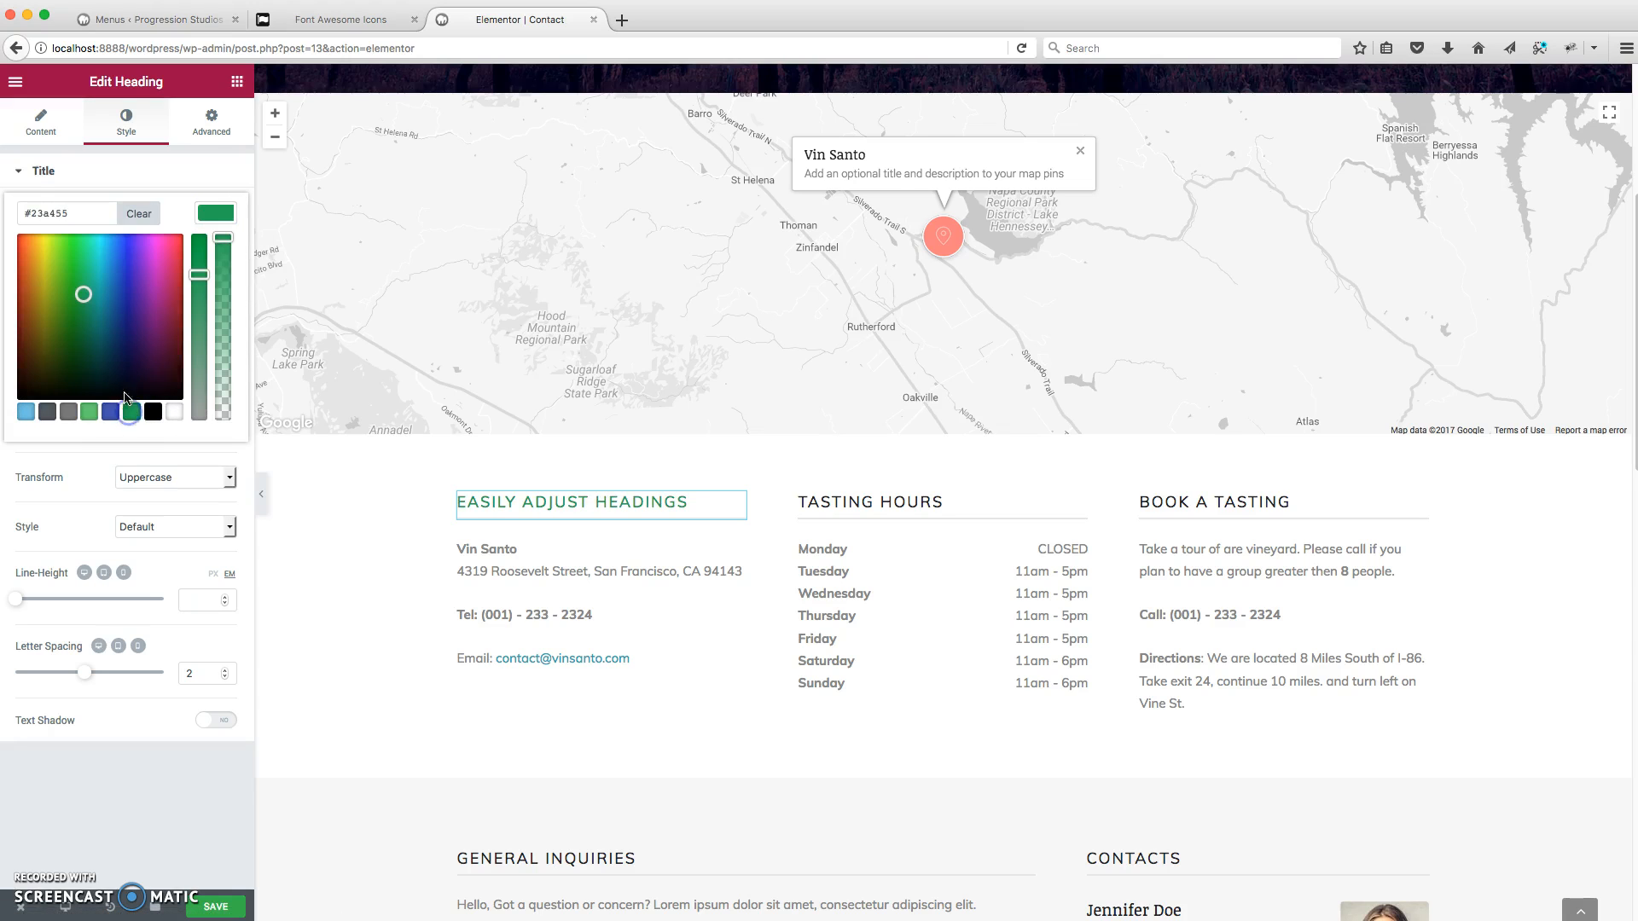
{"action": "left_click", "coordinate": [167, 172]}
{"action": "mouse_move", "coordinate": [33, 332]}
{"action": "left_mouse_down"}
{"action": "mouse_move", "coordinate": [99, 336]}
{"action": "mouse_move", "coordinate": [59, 338]}
{"action": "left_mouse_up"}
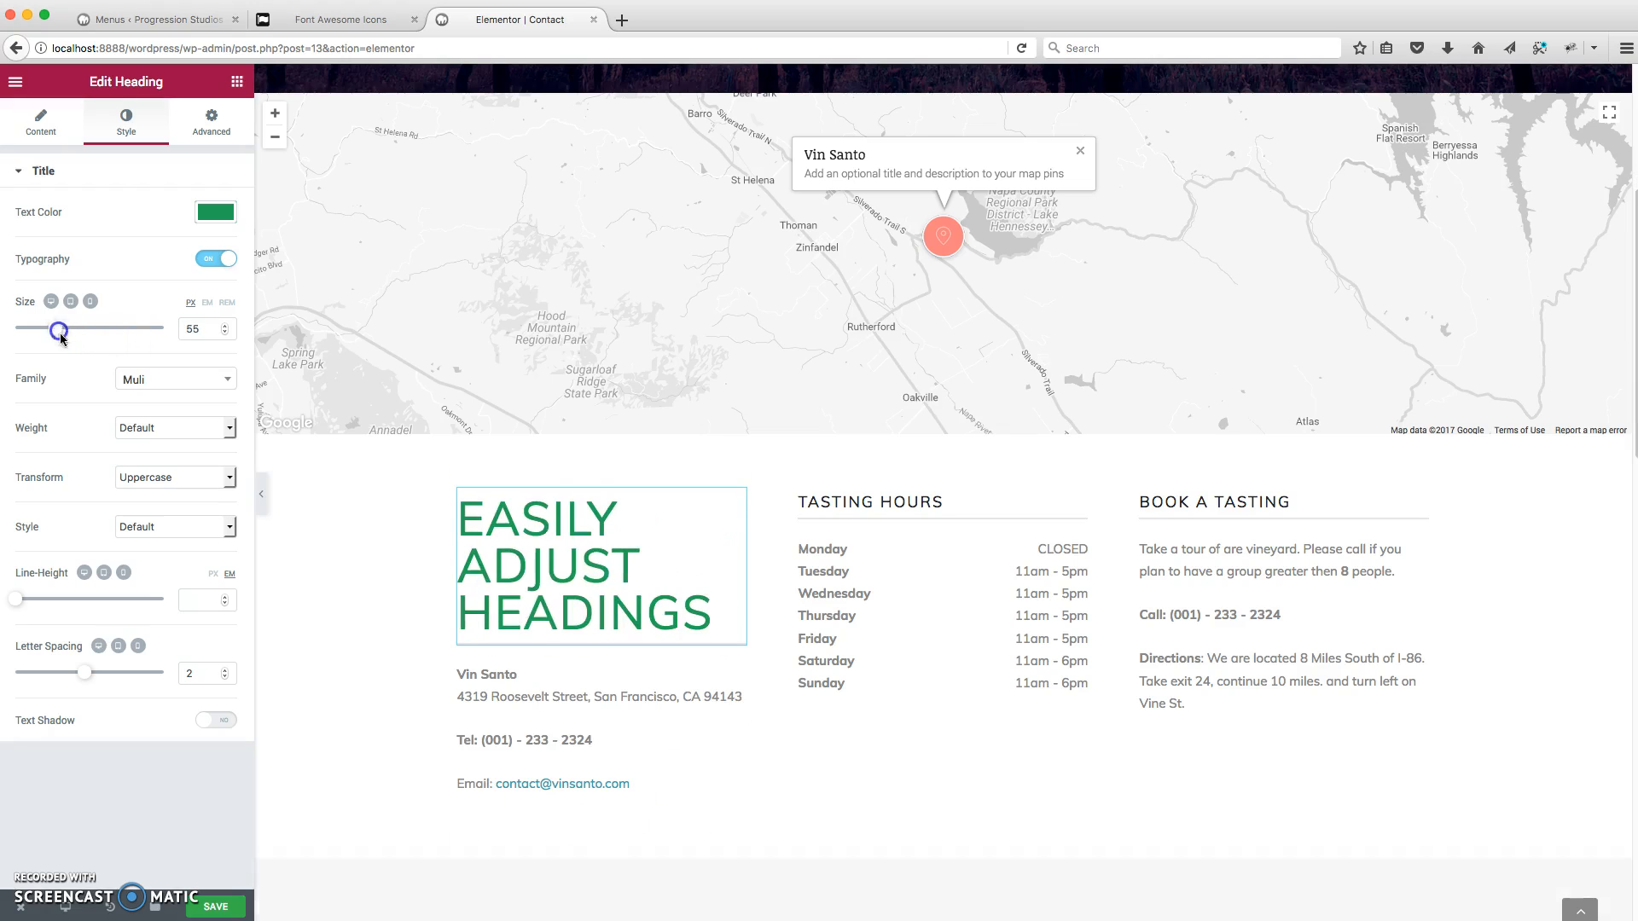
Step: Set the heading's font family to Tahoma and its weight to 700
{"action": "left_click", "coordinate": [162, 379]}
{"action": "left_click", "coordinate": [178, 538]}
{"action": "left_click", "coordinate": [163, 378]}
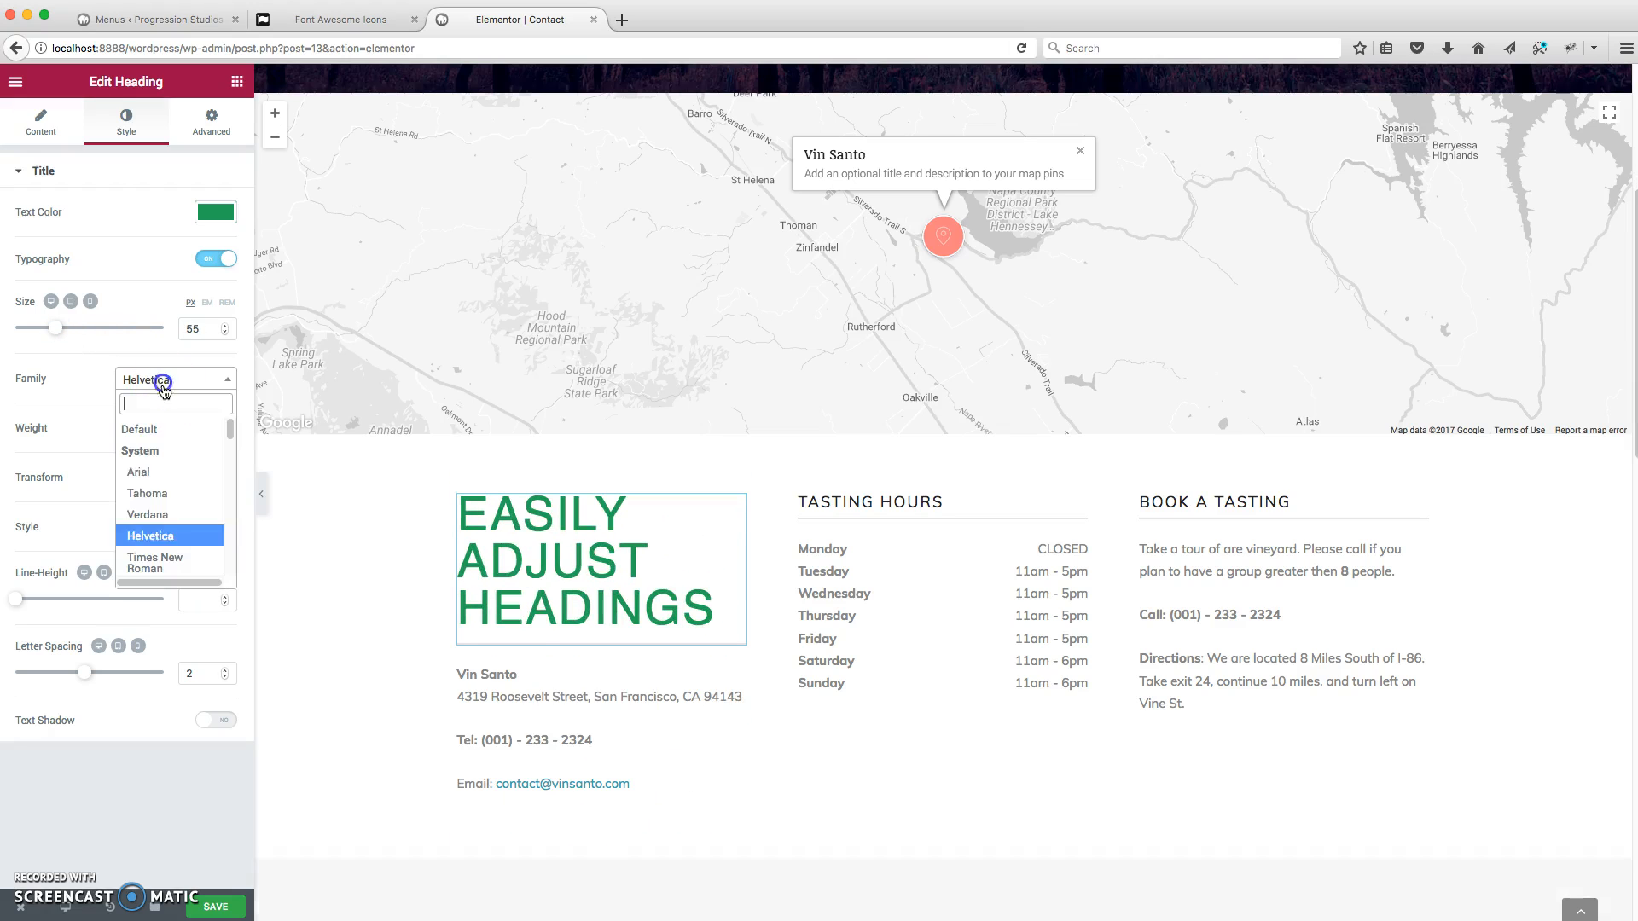
{"action": "left_click", "coordinate": [161, 497]}
{"action": "left_click", "coordinate": [174, 426]}
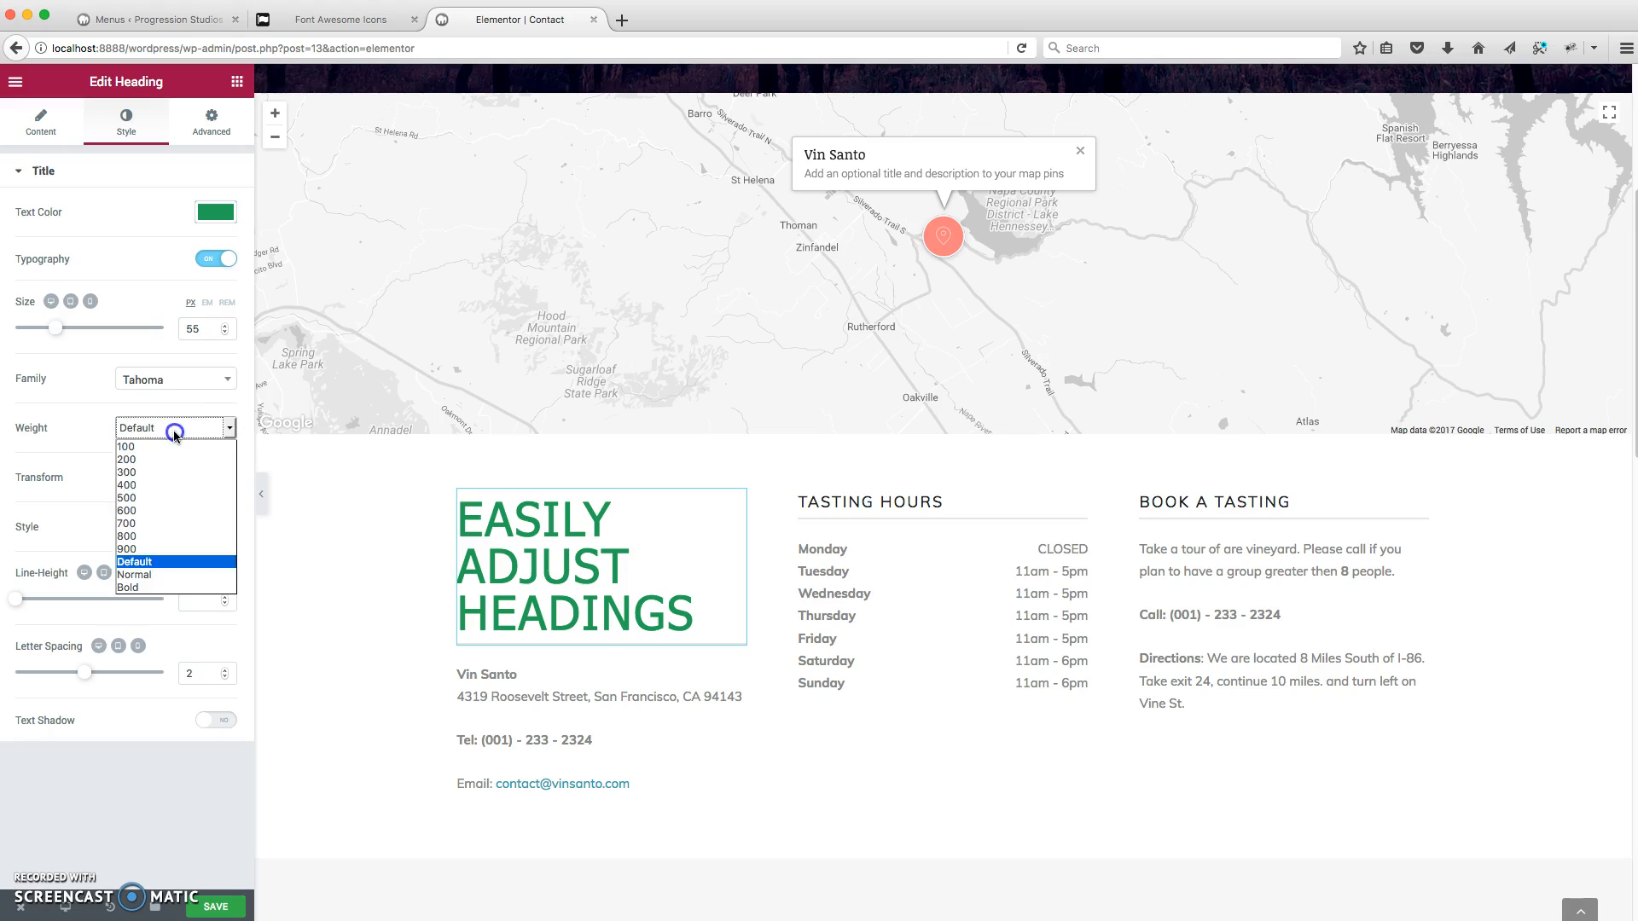
{"action": "left_click", "coordinate": [149, 523]}
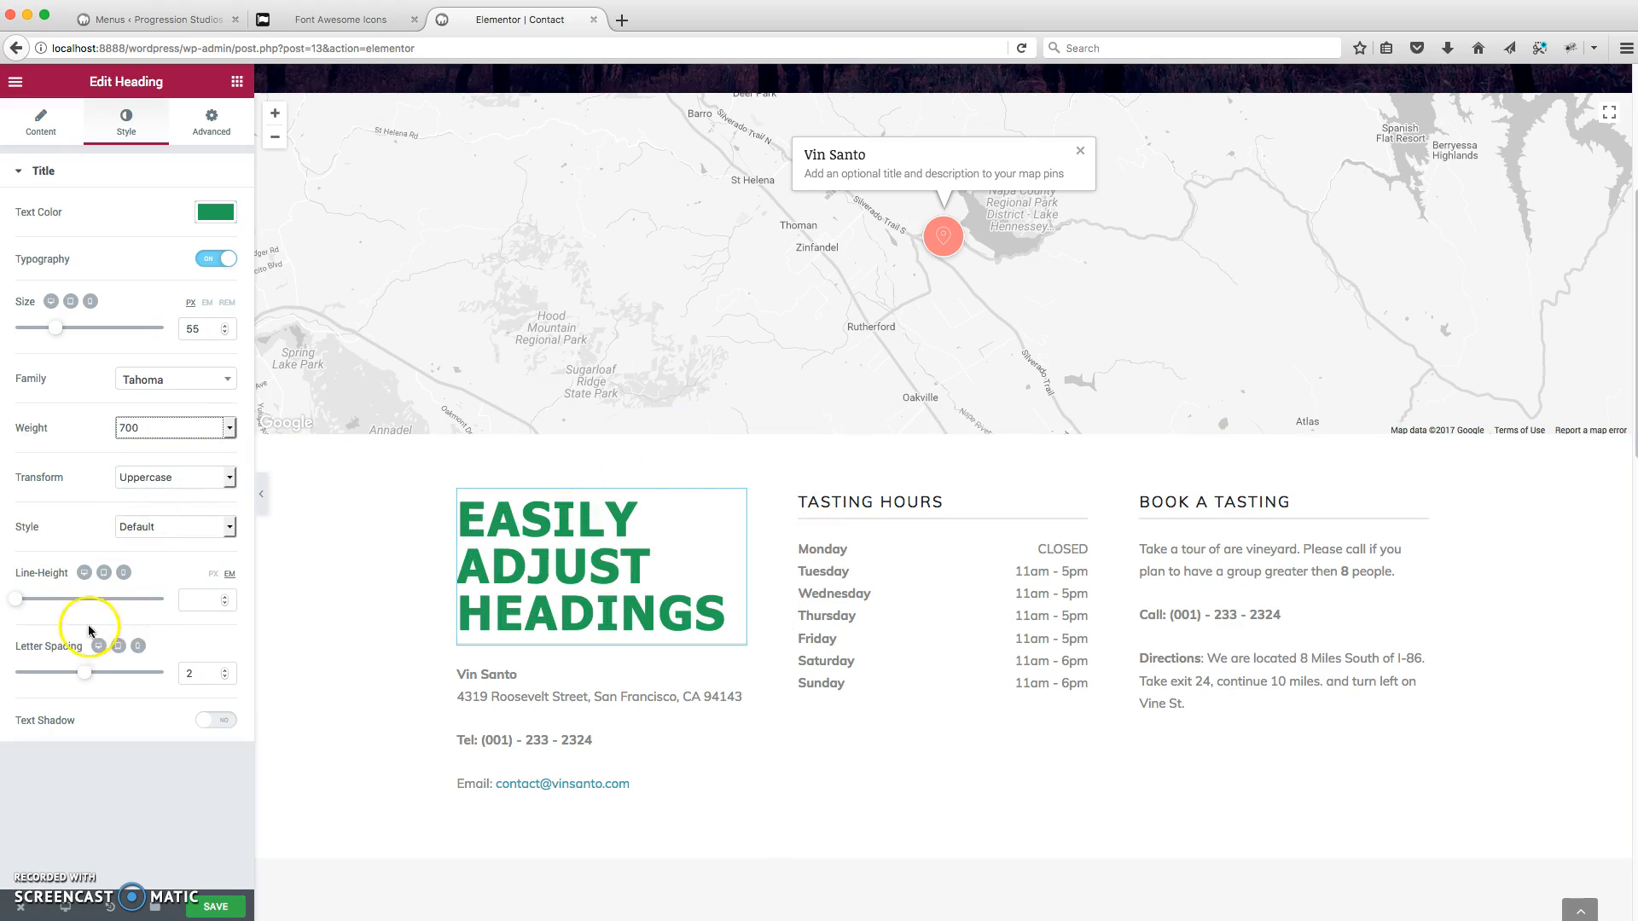
Step: Change the title of the map's existing pin to "Text Heading"
{"action": "scroll", "coordinate": [622, 523], "scroll_direction": "up", "scroll_amount": 4}
{"action": "scroll", "coordinate": [622, 523], "scroll_direction": "down", "scroll_amount": 8}
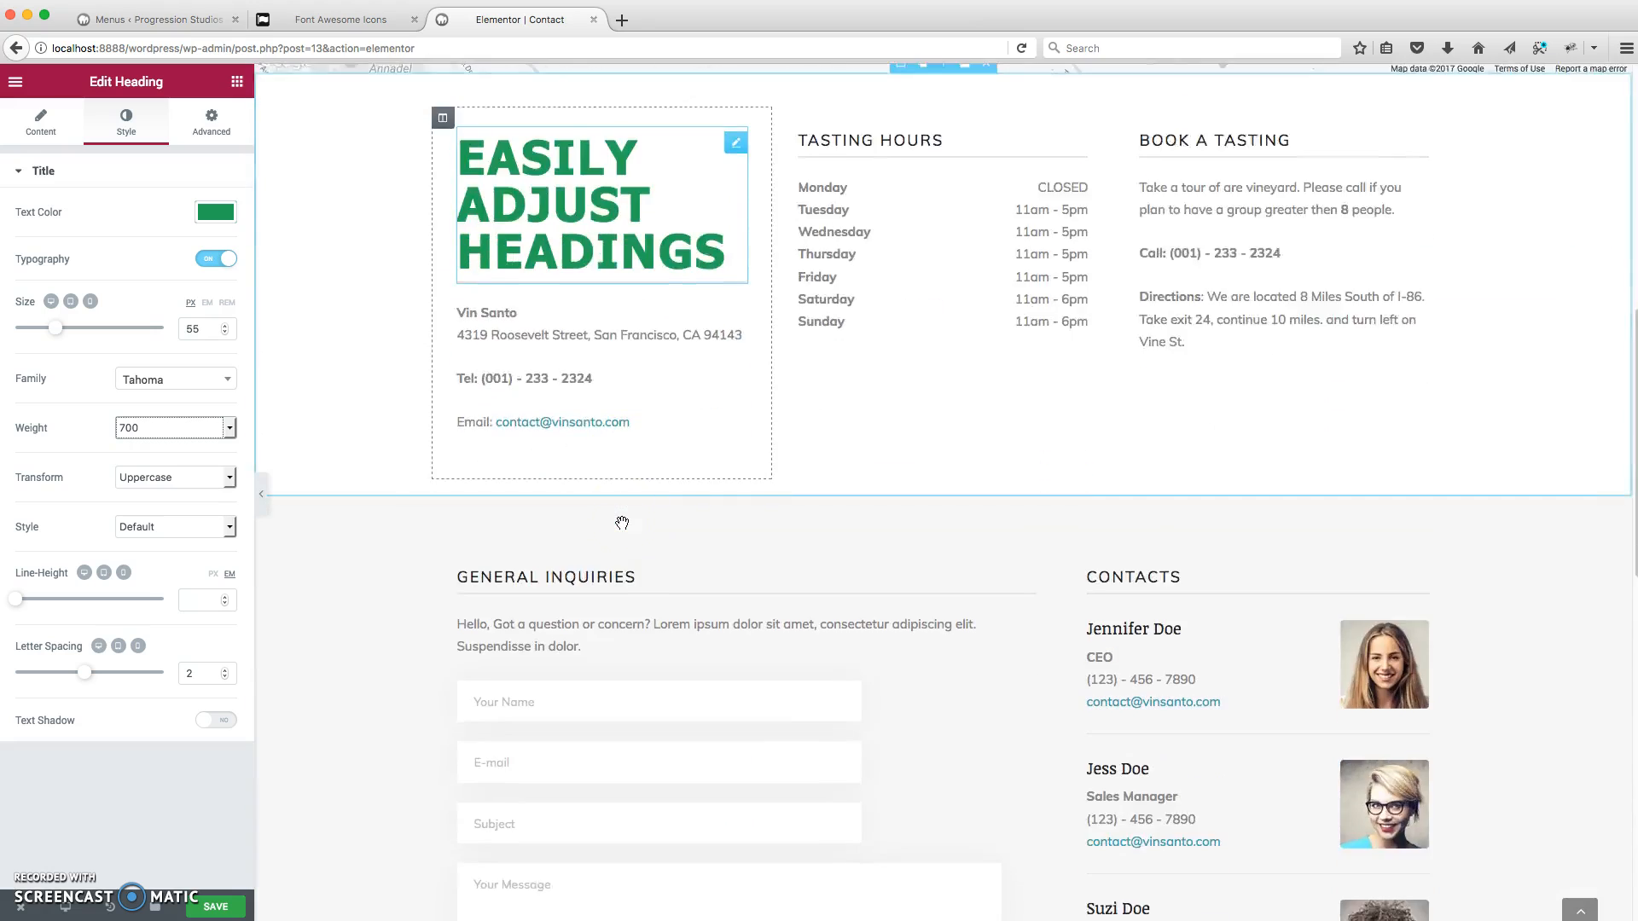
{"action": "scroll", "coordinate": [622, 522], "scroll_direction": "down", "scroll_amount": 5}
{"action": "scroll", "coordinate": [622, 523], "scroll_direction": "up", "scroll_amount": 9}
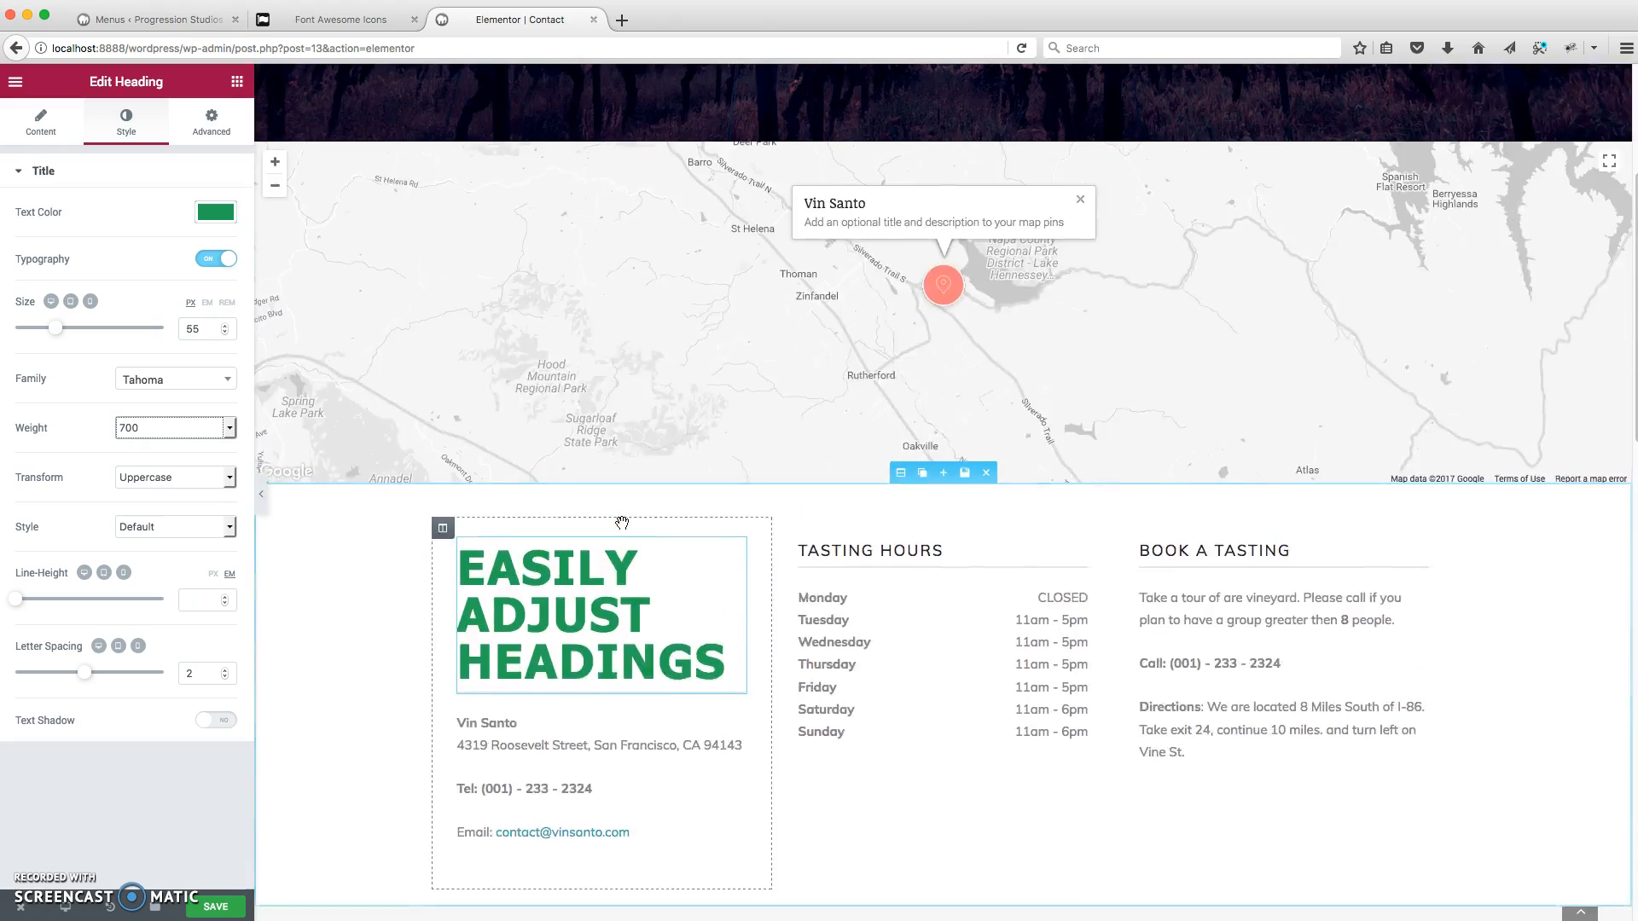
{"action": "scroll", "coordinate": [622, 523], "scroll_direction": "up", "scroll_amount": 2}
{"action": "left_click", "coordinate": [800, 394]}
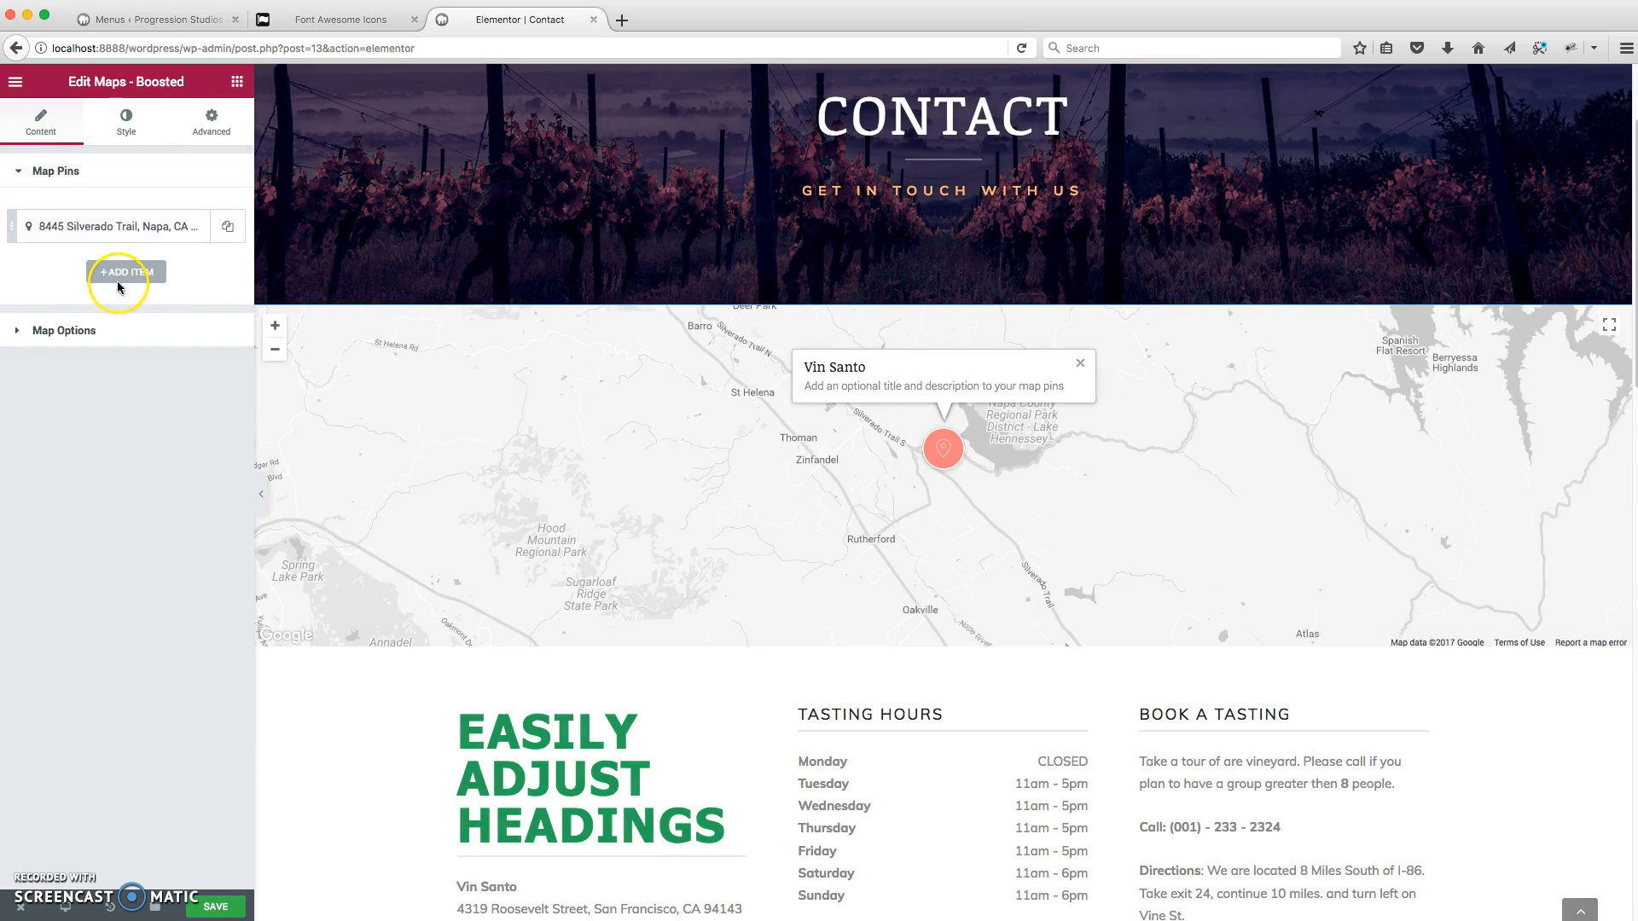
{"action": "left_click", "coordinate": [149, 225]}
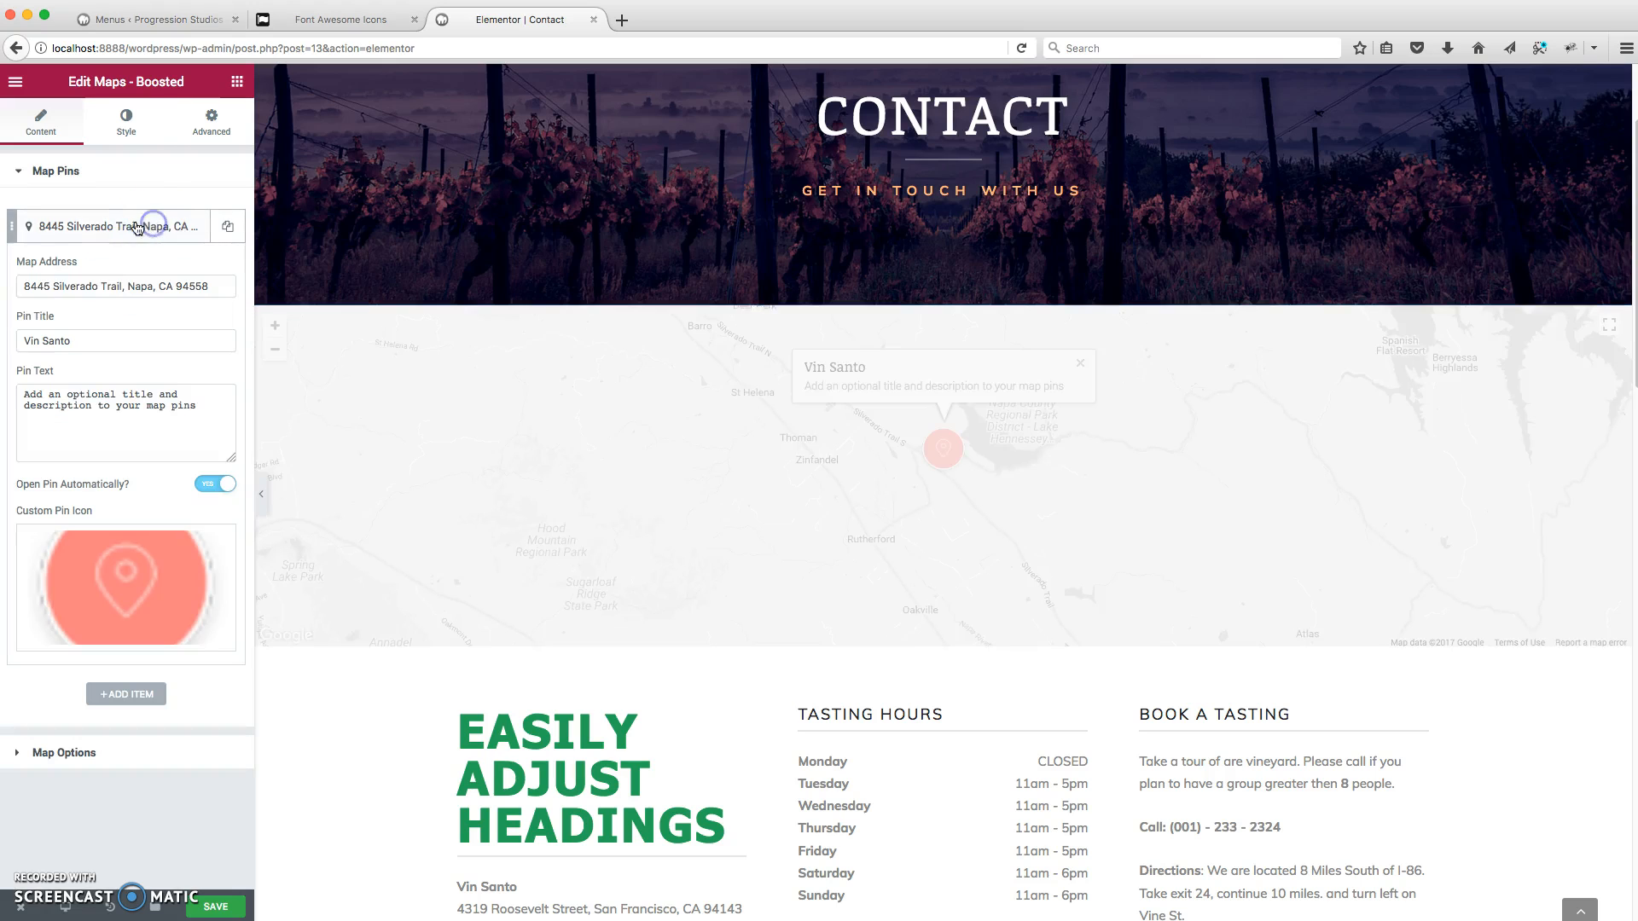
{"action": "left_click_drag", "start_coordinate": [18, 287], "coordinate": [205, 282]}
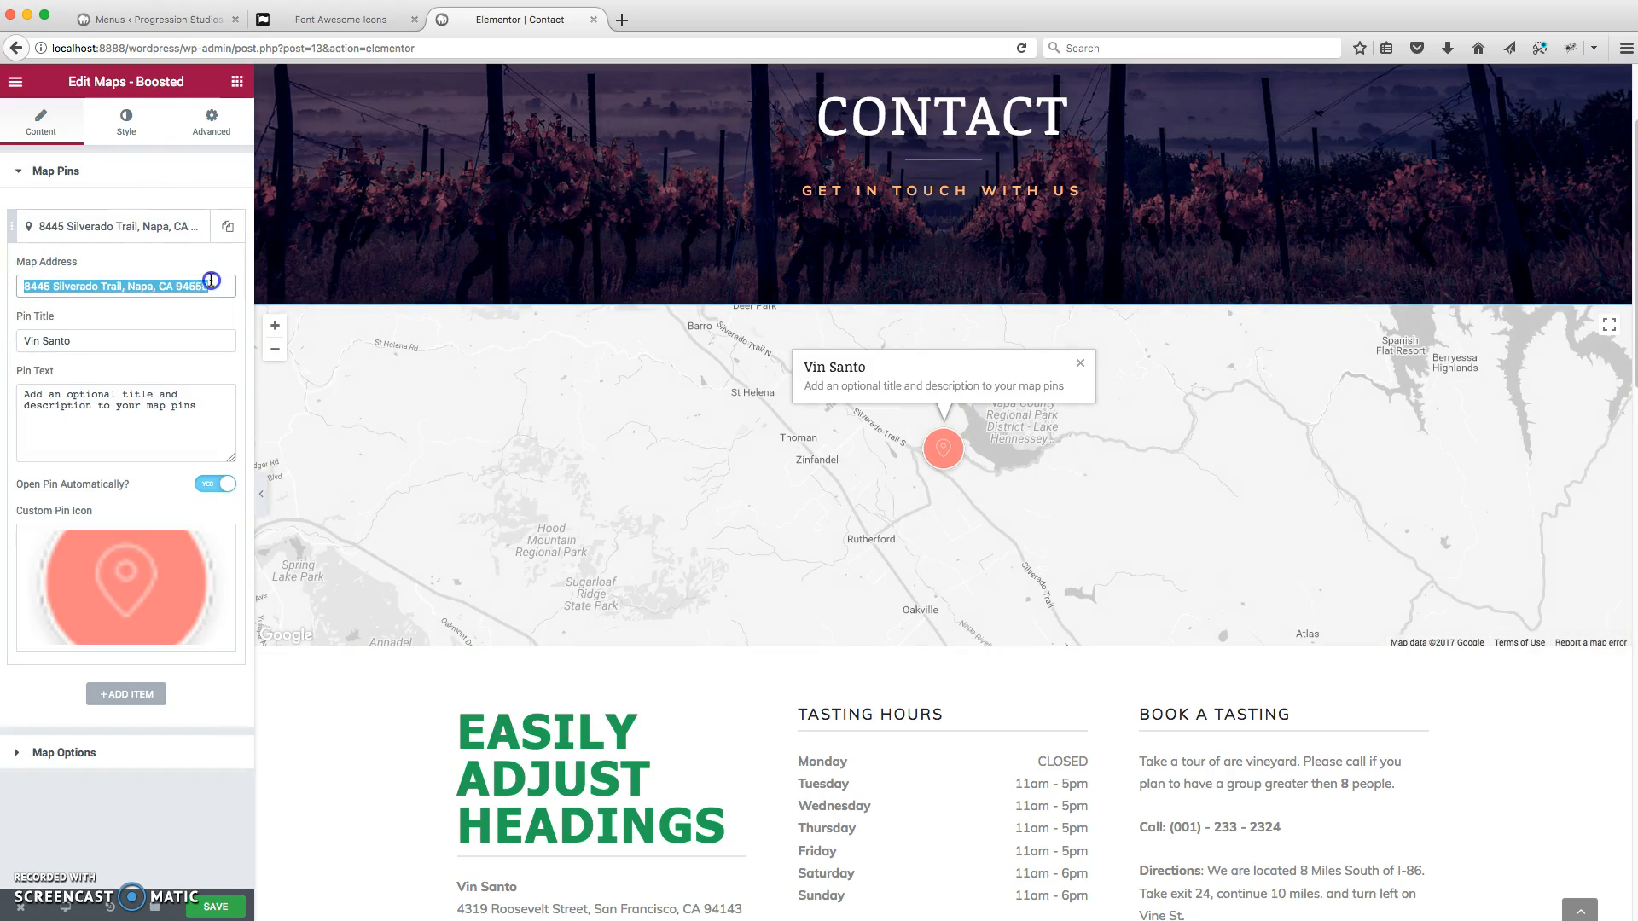
{"action": "left_click", "coordinate": [111, 346]}
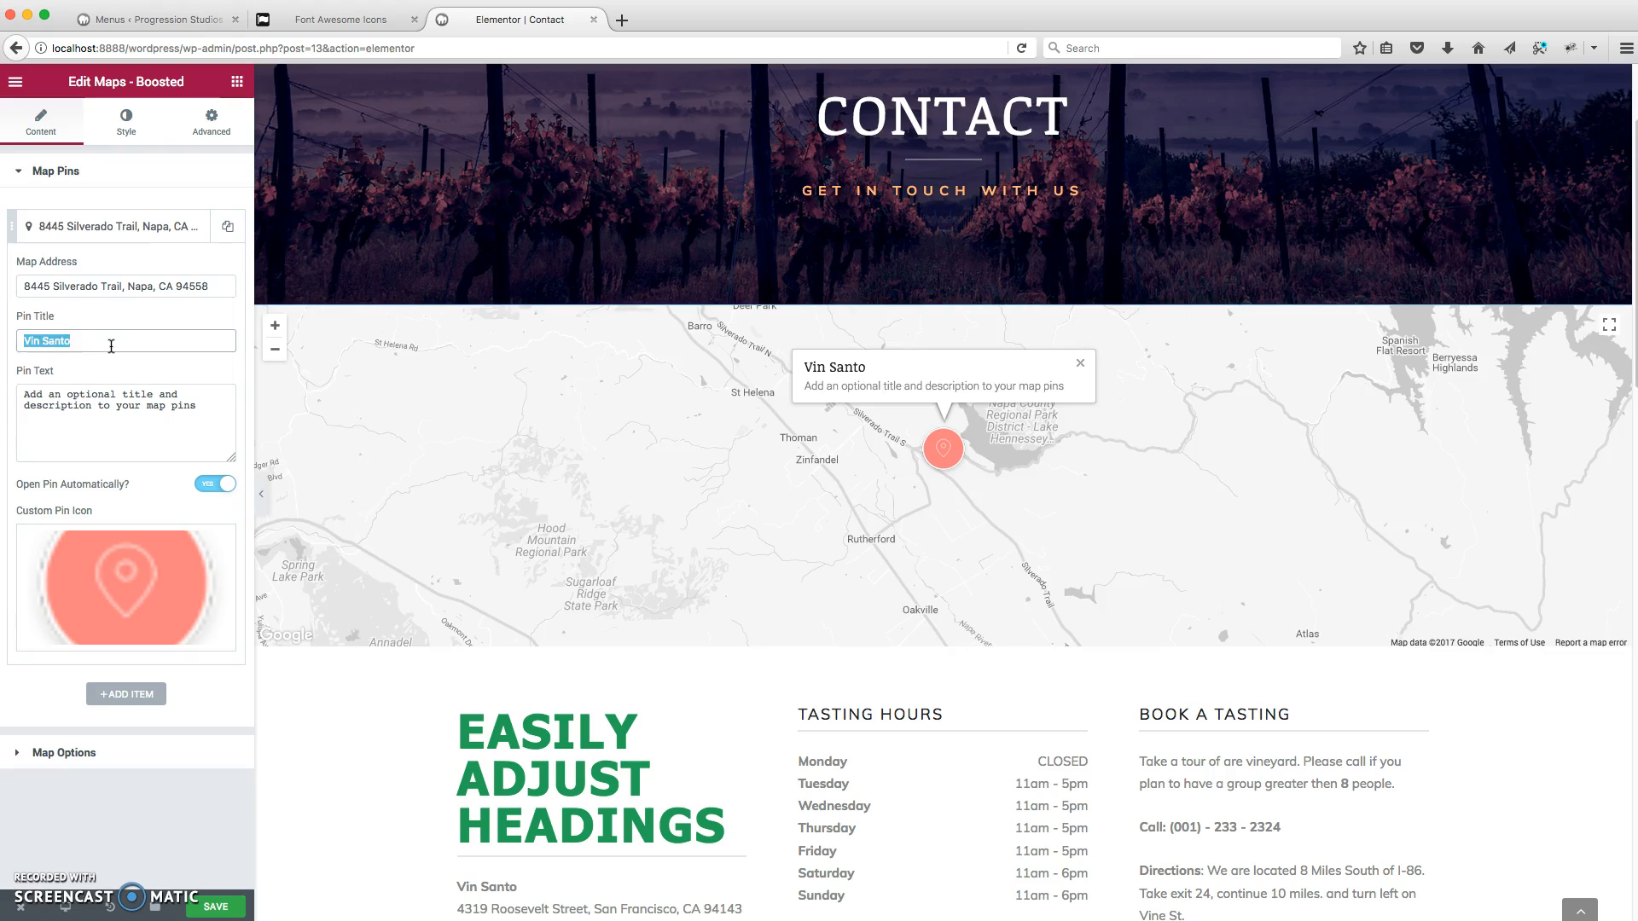
{"action": "type", "text": "Text Heading"}
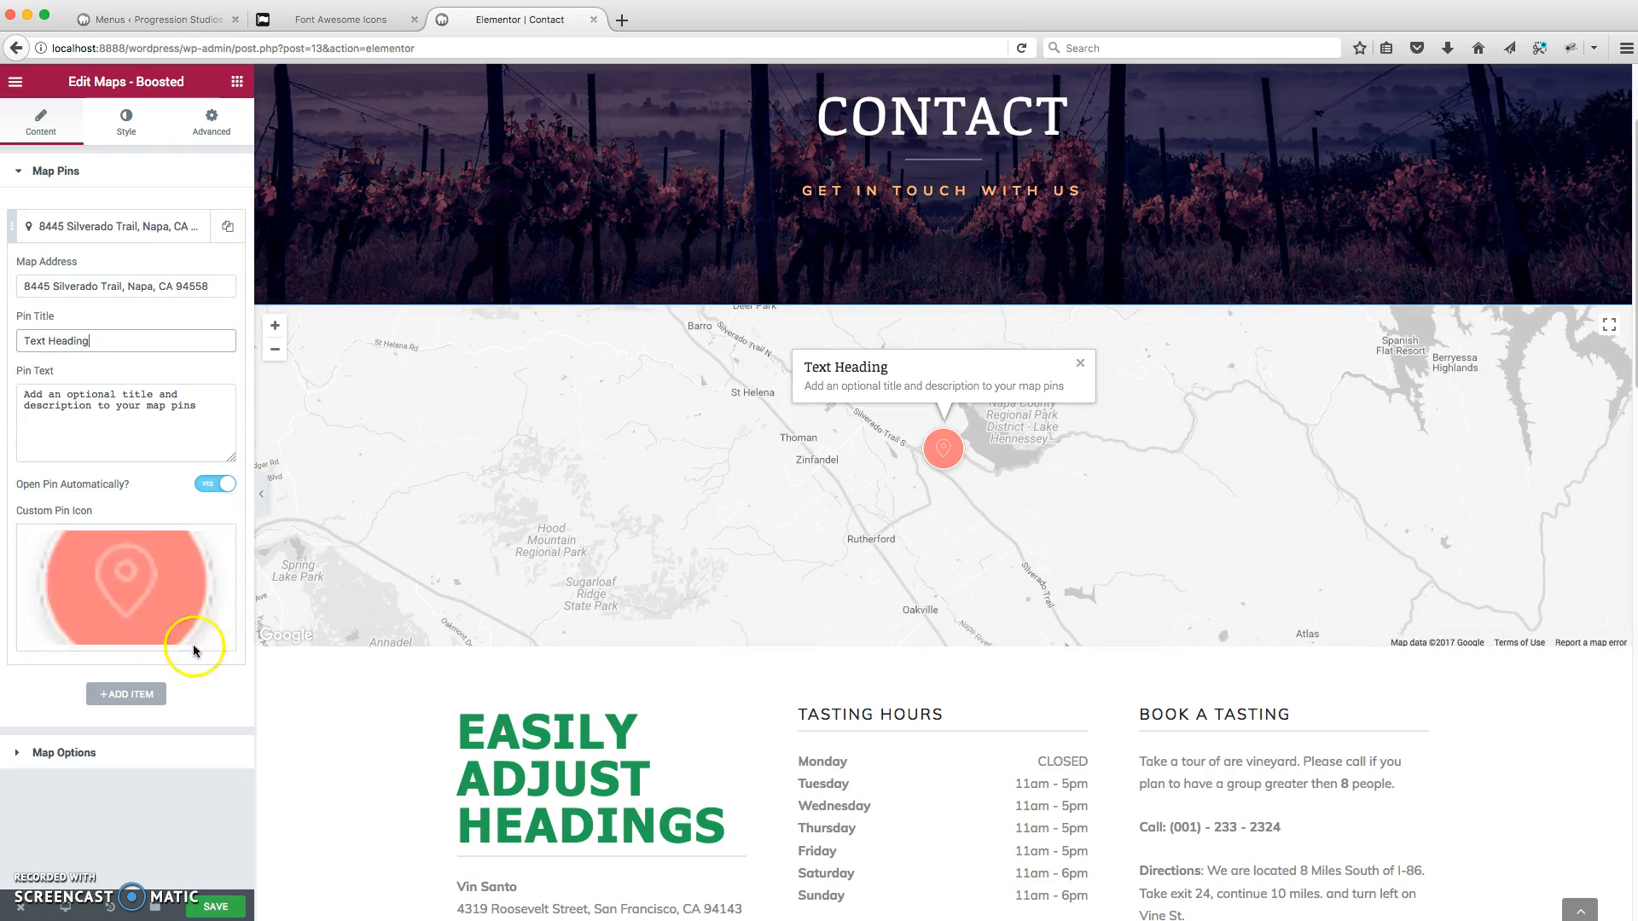
Step: Set the map's height to 469 and its zoom to 15
{"action": "left_click", "coordinate": [96, 754]}
{"action": "mouse_move", "coordinate": [59, 282]}
{"action": "left_mouse_down"}
{"action": "mouse_move", "coordinate": [85, 280]}
{"action": "mouse_move", "coordinate": [26, 282]}
{"action": "mouse_move", "coordinate": [65, 282]}
{"action": "left_mouse_up"}
{"action": "left_click_drag", "start_coordinate": [96, 351], "coordinate": [117, 352]}
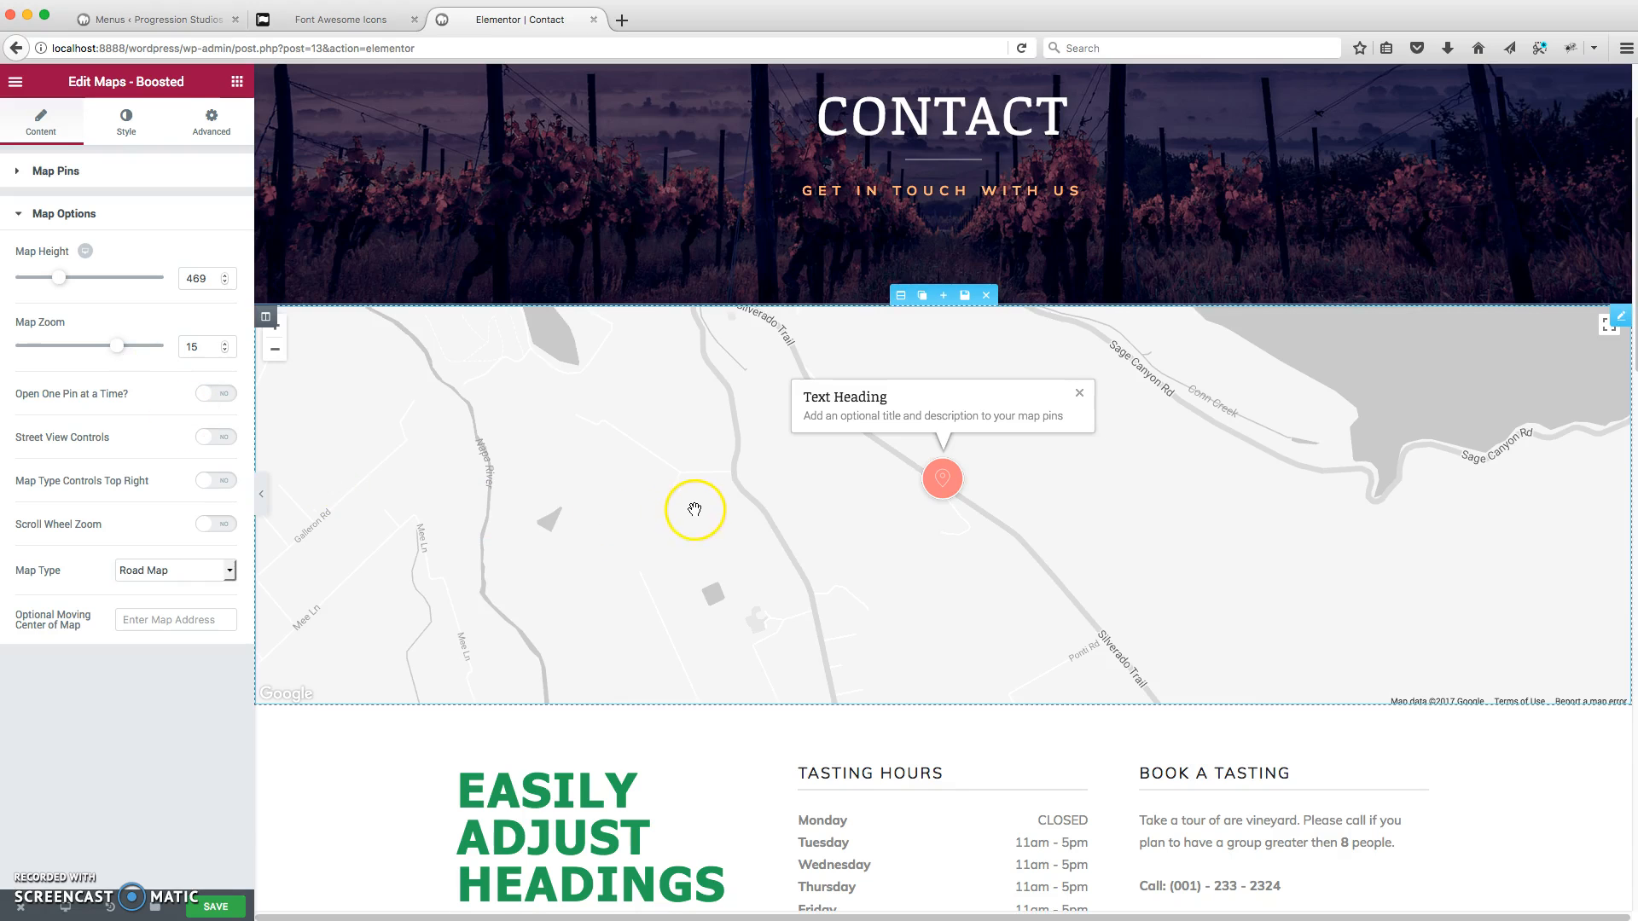
Step: Open the live Contact page for viewing and leave the Elementor editor without saving the changes
{"action": "scroll", "coordinate": [703, 514], "scroll_direction": "down", "scroll_amount": 10}
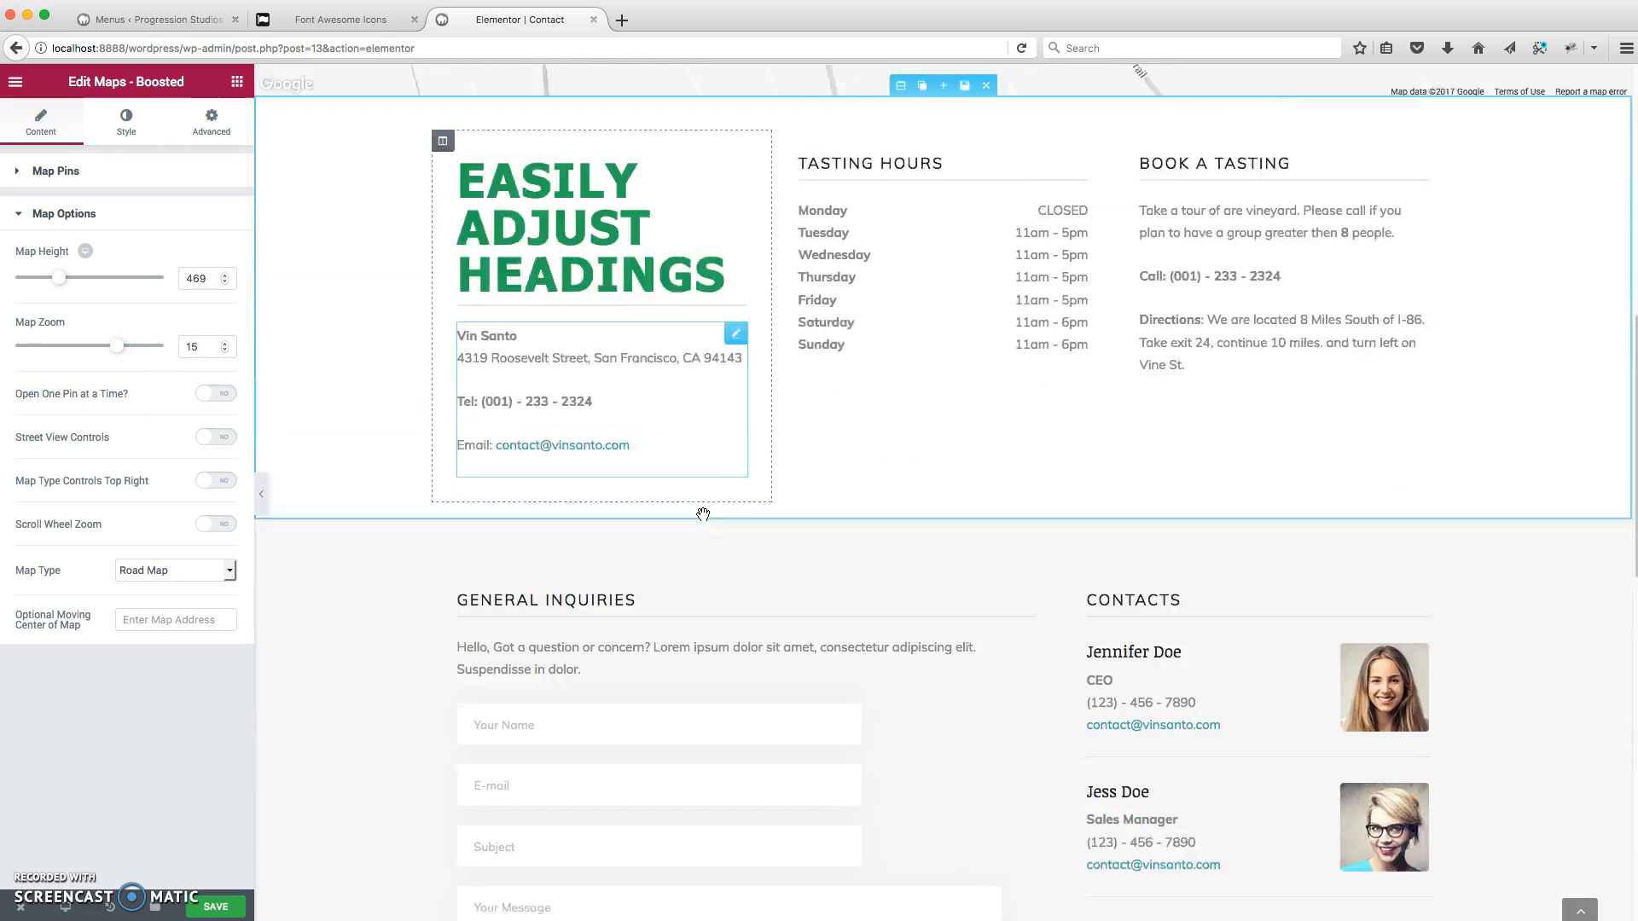
{"action": "scroll", "coordinate": [708, 521], "scroll_direction": "down", "scroll_amount": 5}
{"action": "scroll", "coordinate": [746, 572], "scroll_direction": "up", "scroll_amount": 20}
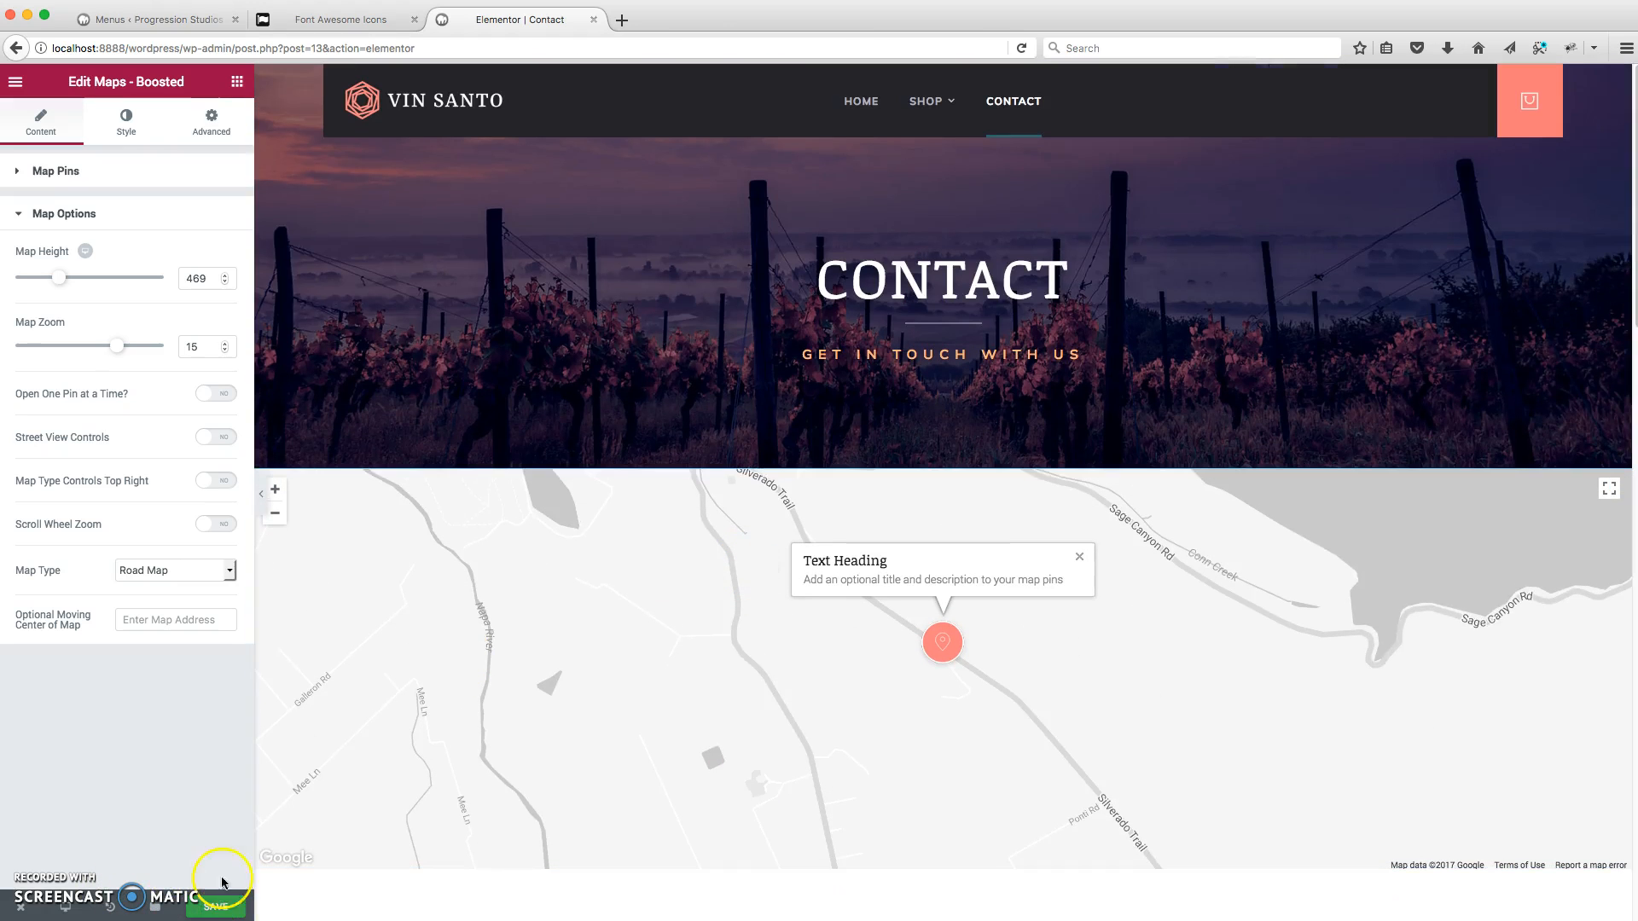
{"action": "left_click", "coordinate": [19, 911]}
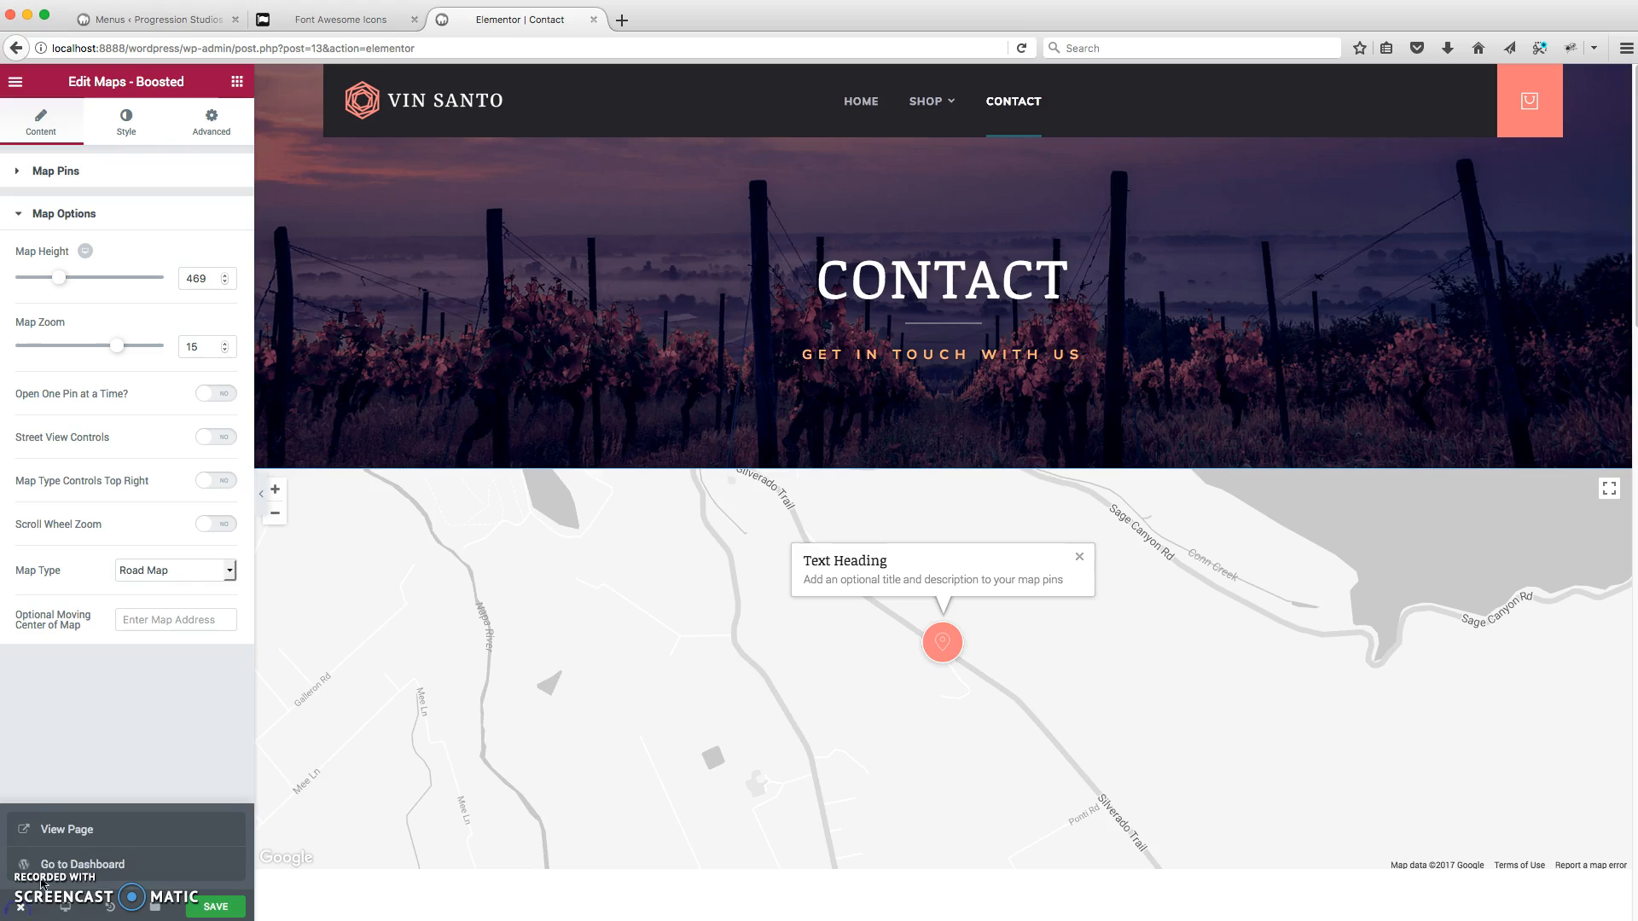
{"action": "left_click", "coordinate": [66, 831]}
{"action": "left_click", "coordinate": [593, 19]}
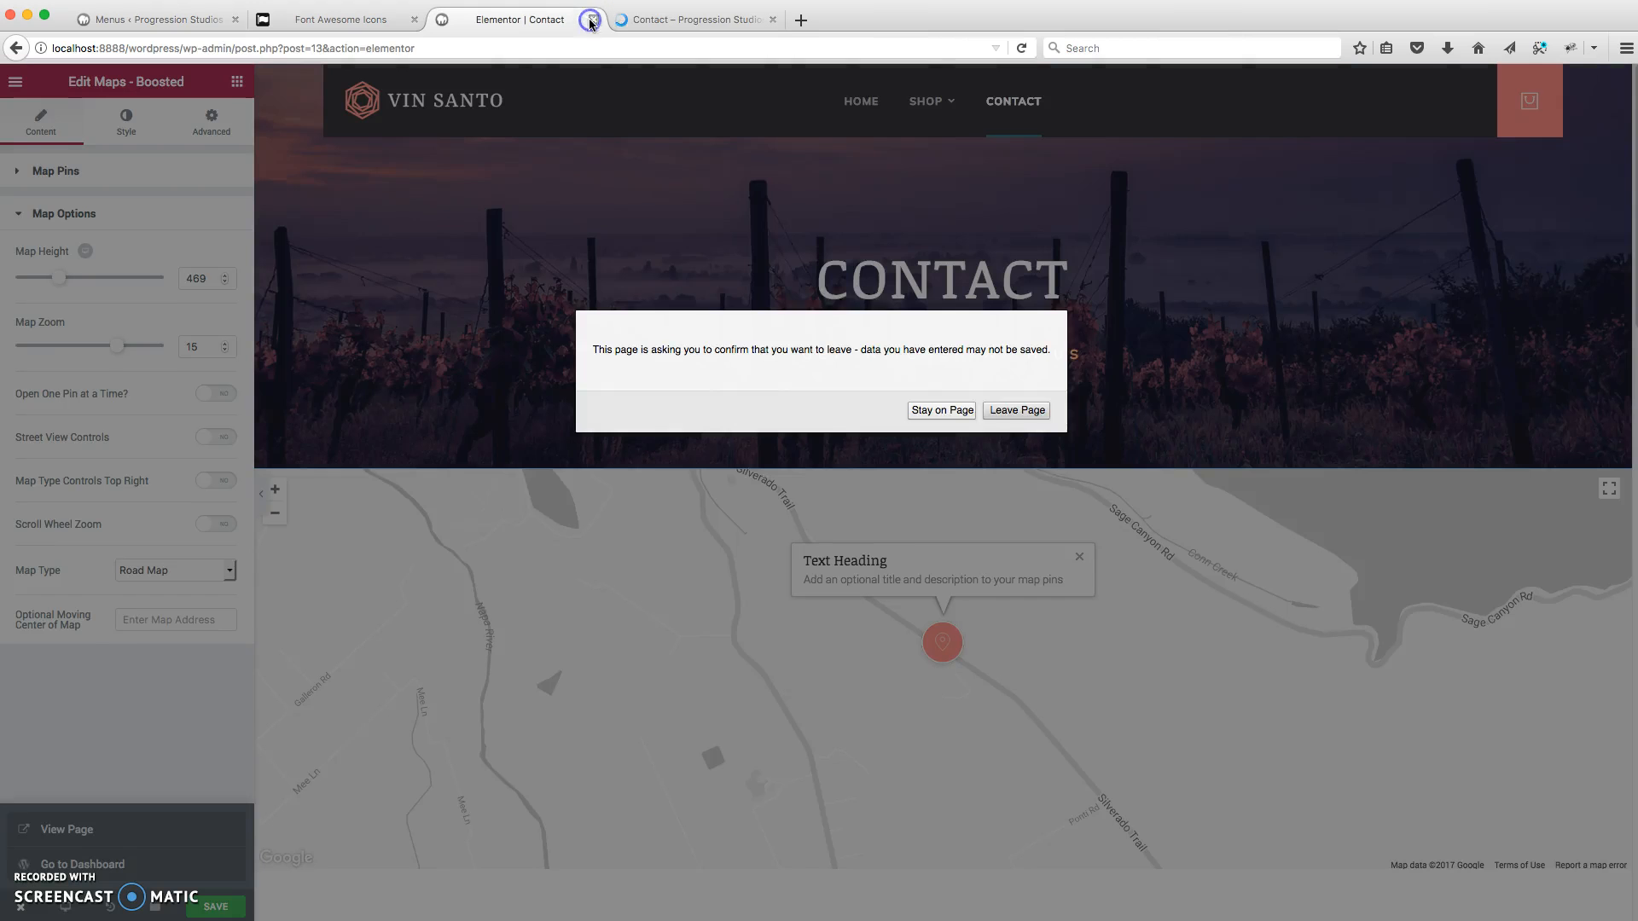
{"action": "left_click", "coordinate": [1002, 410]}
{"action": "scroll", "coordinate": [555, 651], "scroll_direction": "down", "scroll_amount": 15}
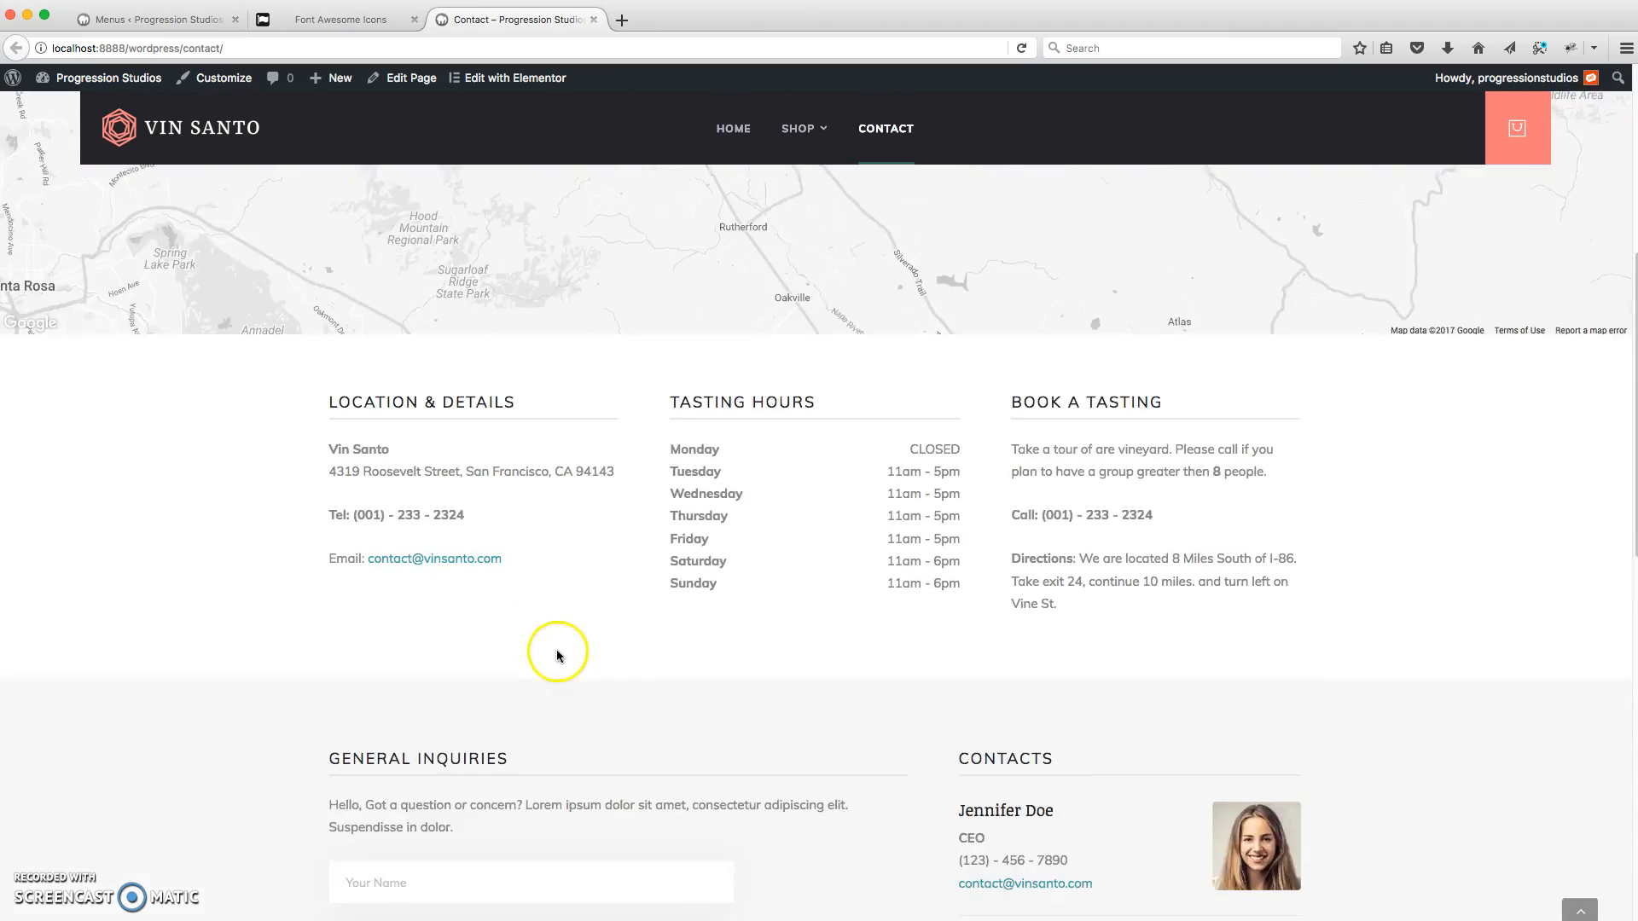
{"action": "scroll", "coordinate": [781, 674], "scroll_direction": "up", "scroll_amount": 15}
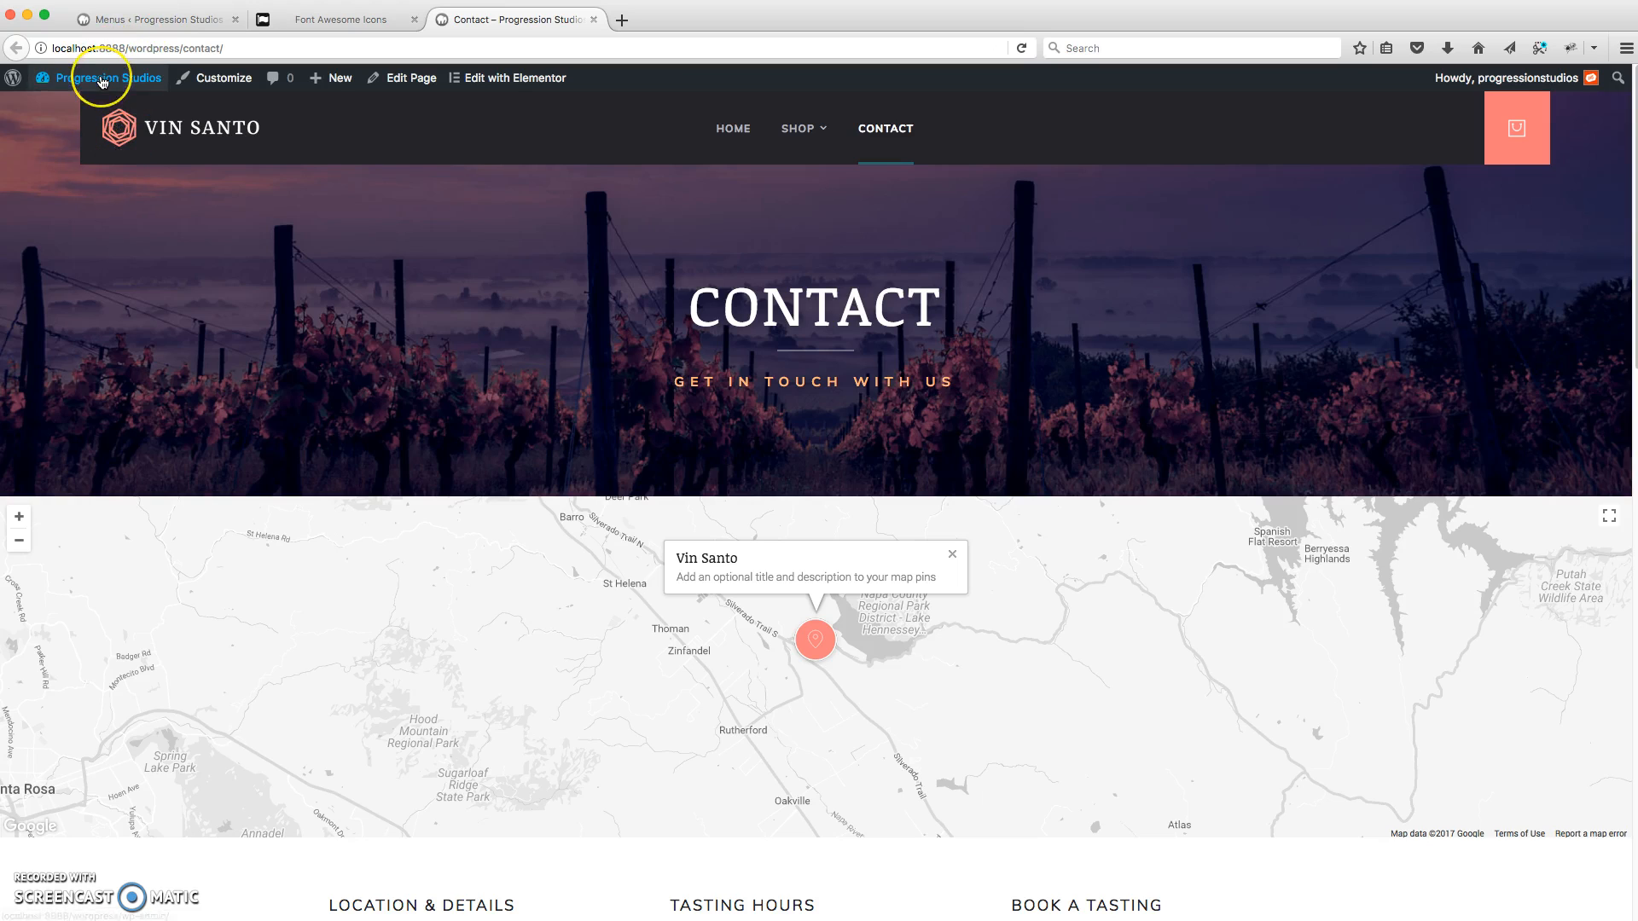
Step: Create and publish a new page titled "Page Builder Example", and dismiss the two Stripe new-feature notices
{"action": "mouse_move", "coordinate": [102, 81]}
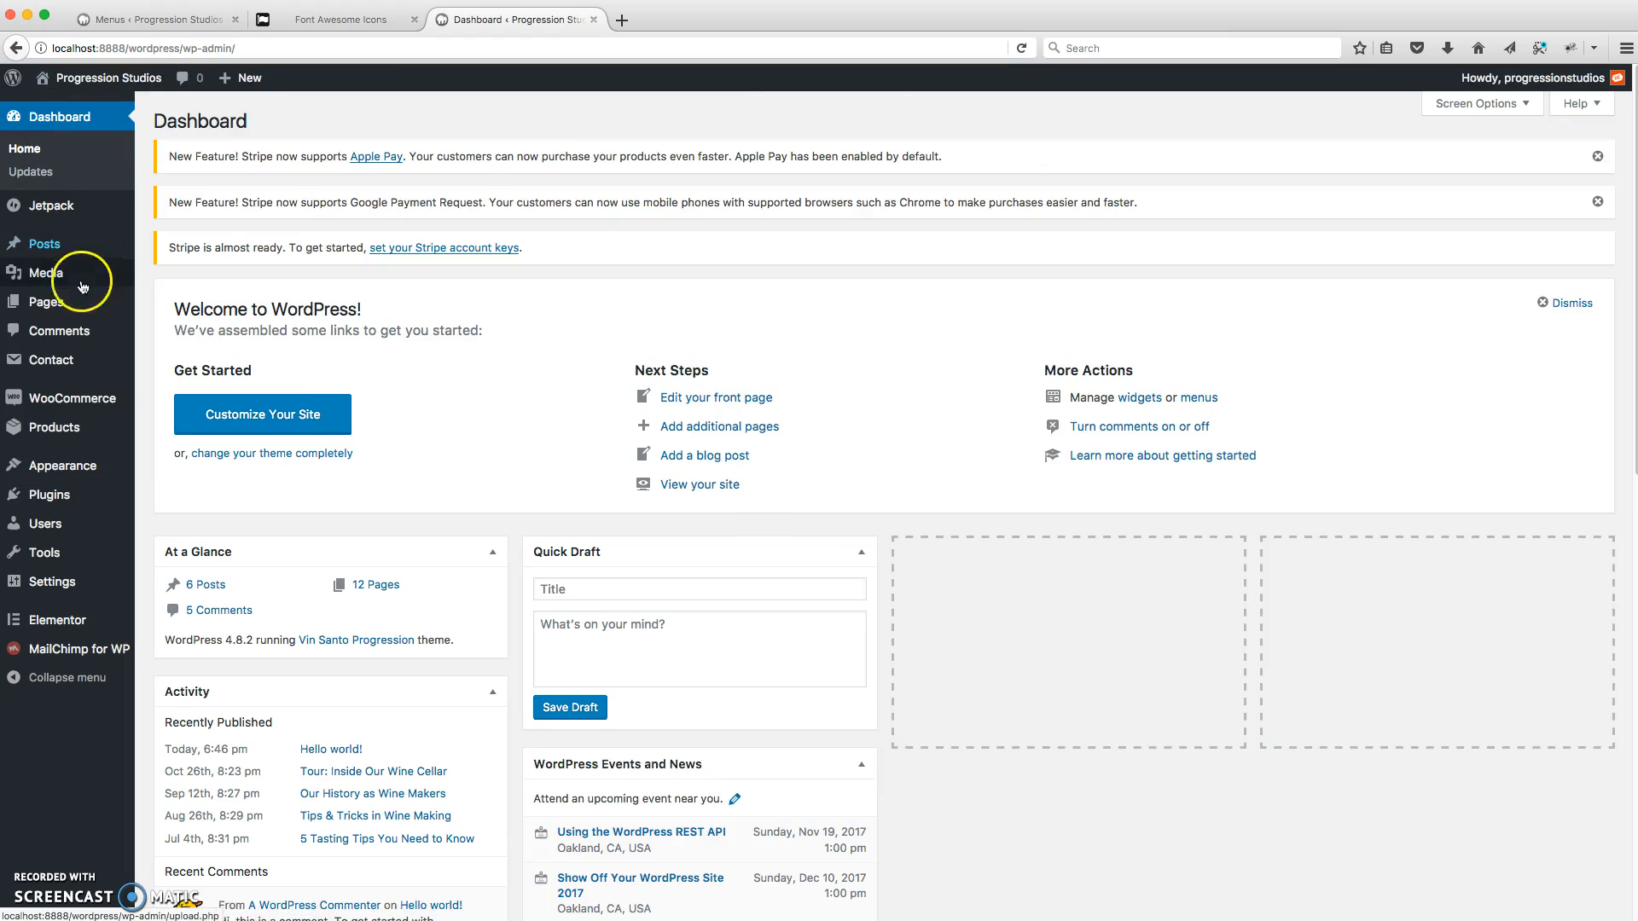
{"action": "mouse_move", "coordinate": [34, 302]}
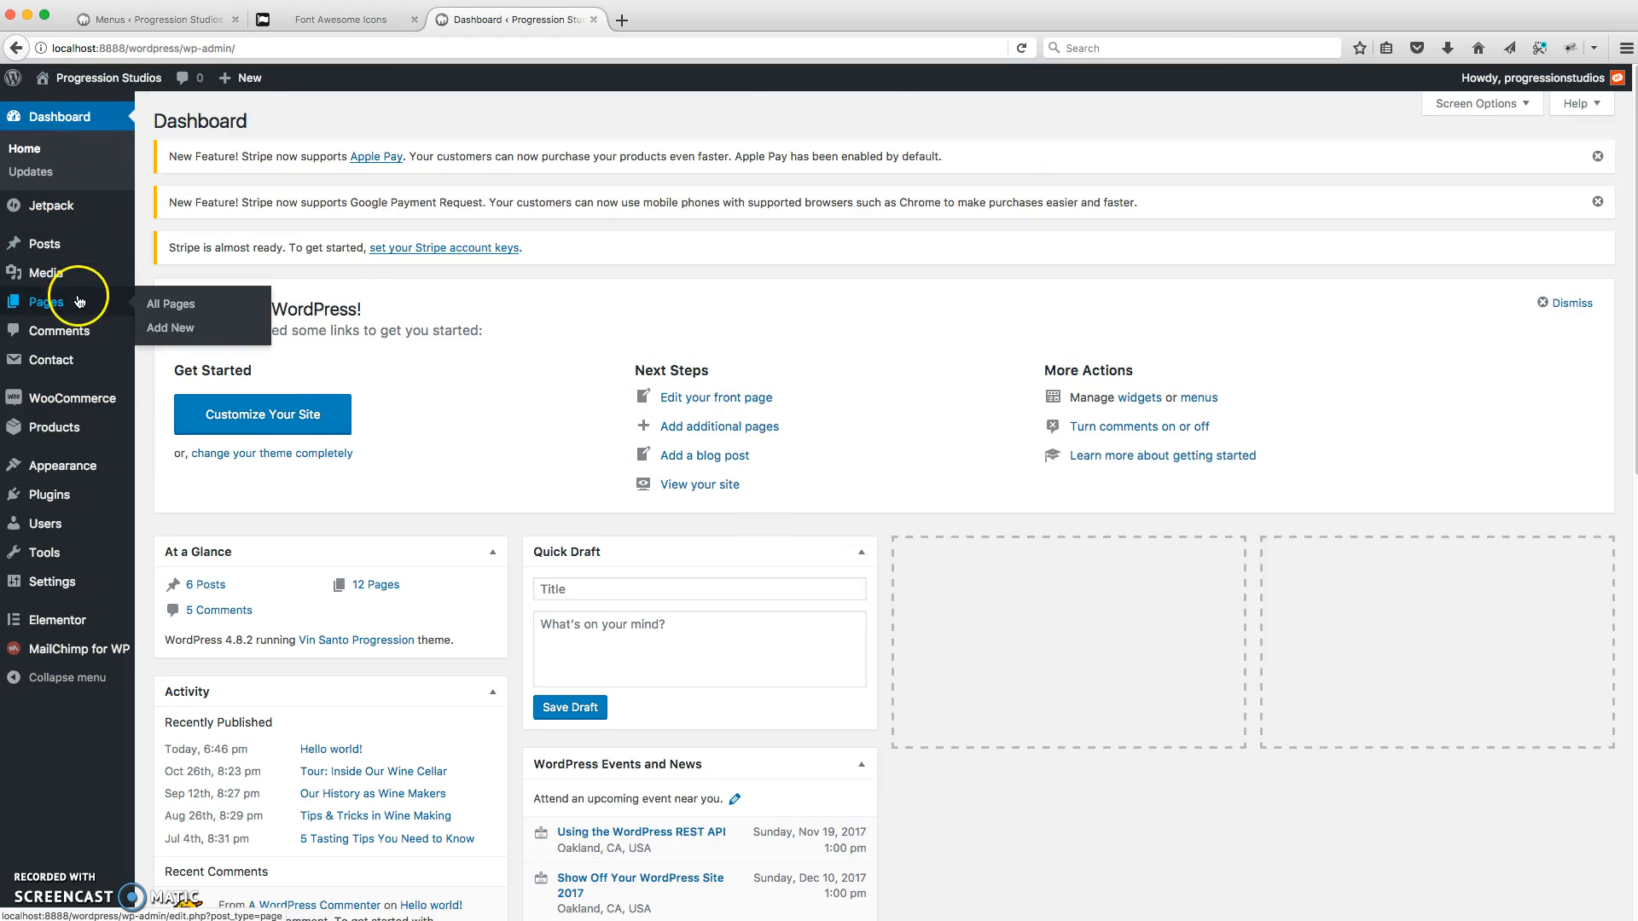
{"action": "left_click", "coordinate": [196, 331]}
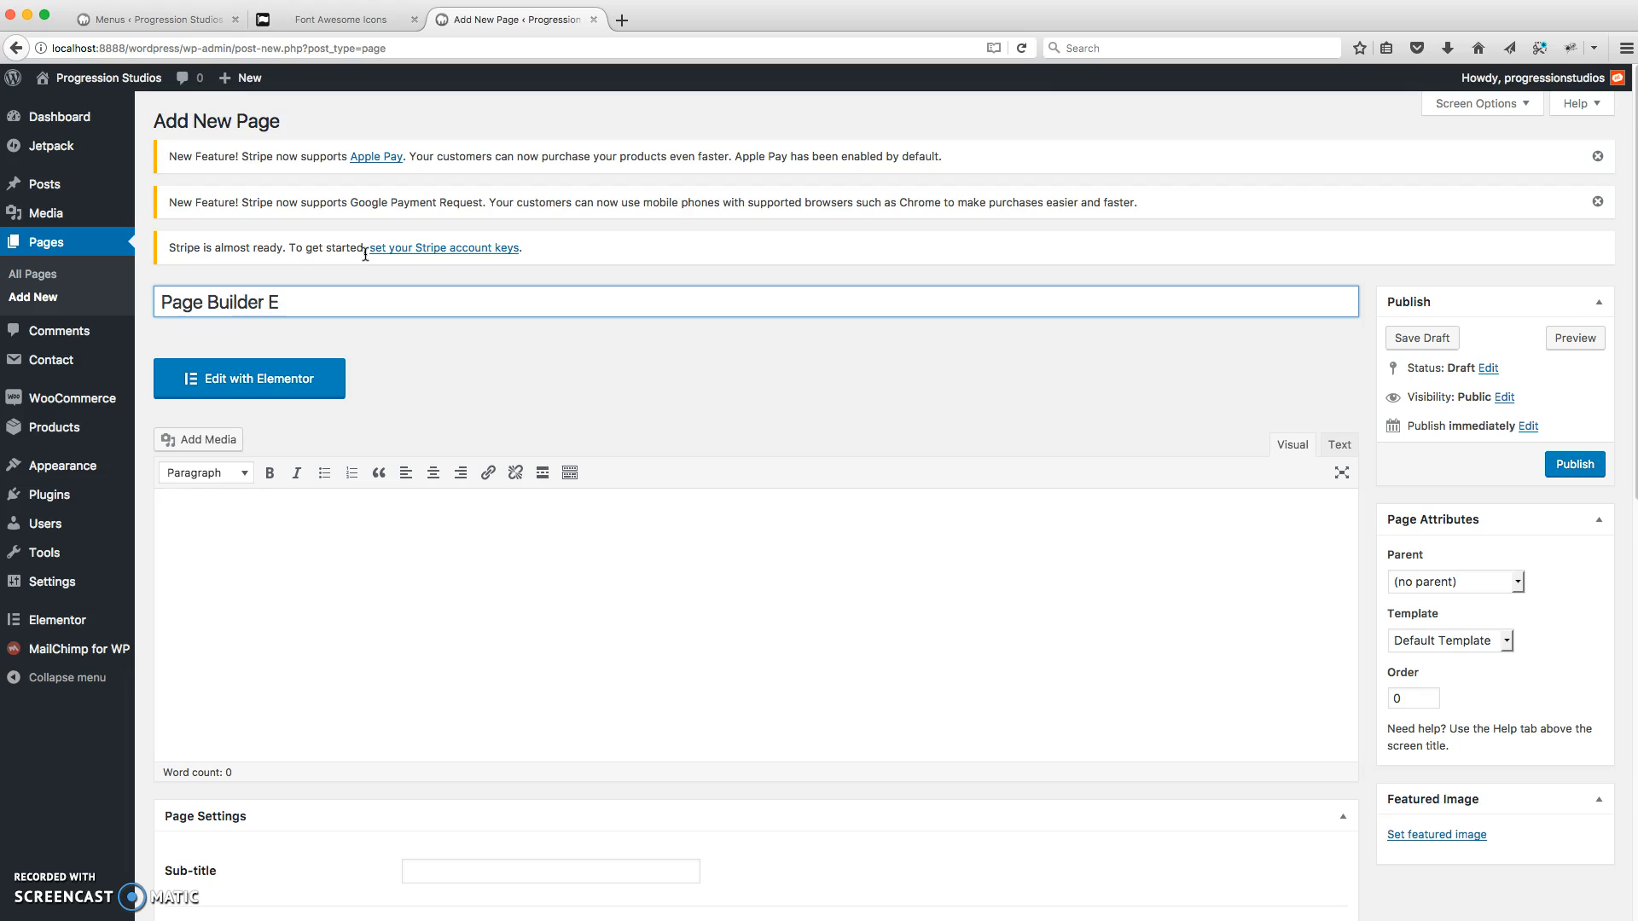
{"action": "left_click", "coordinate": [1575, 465]}
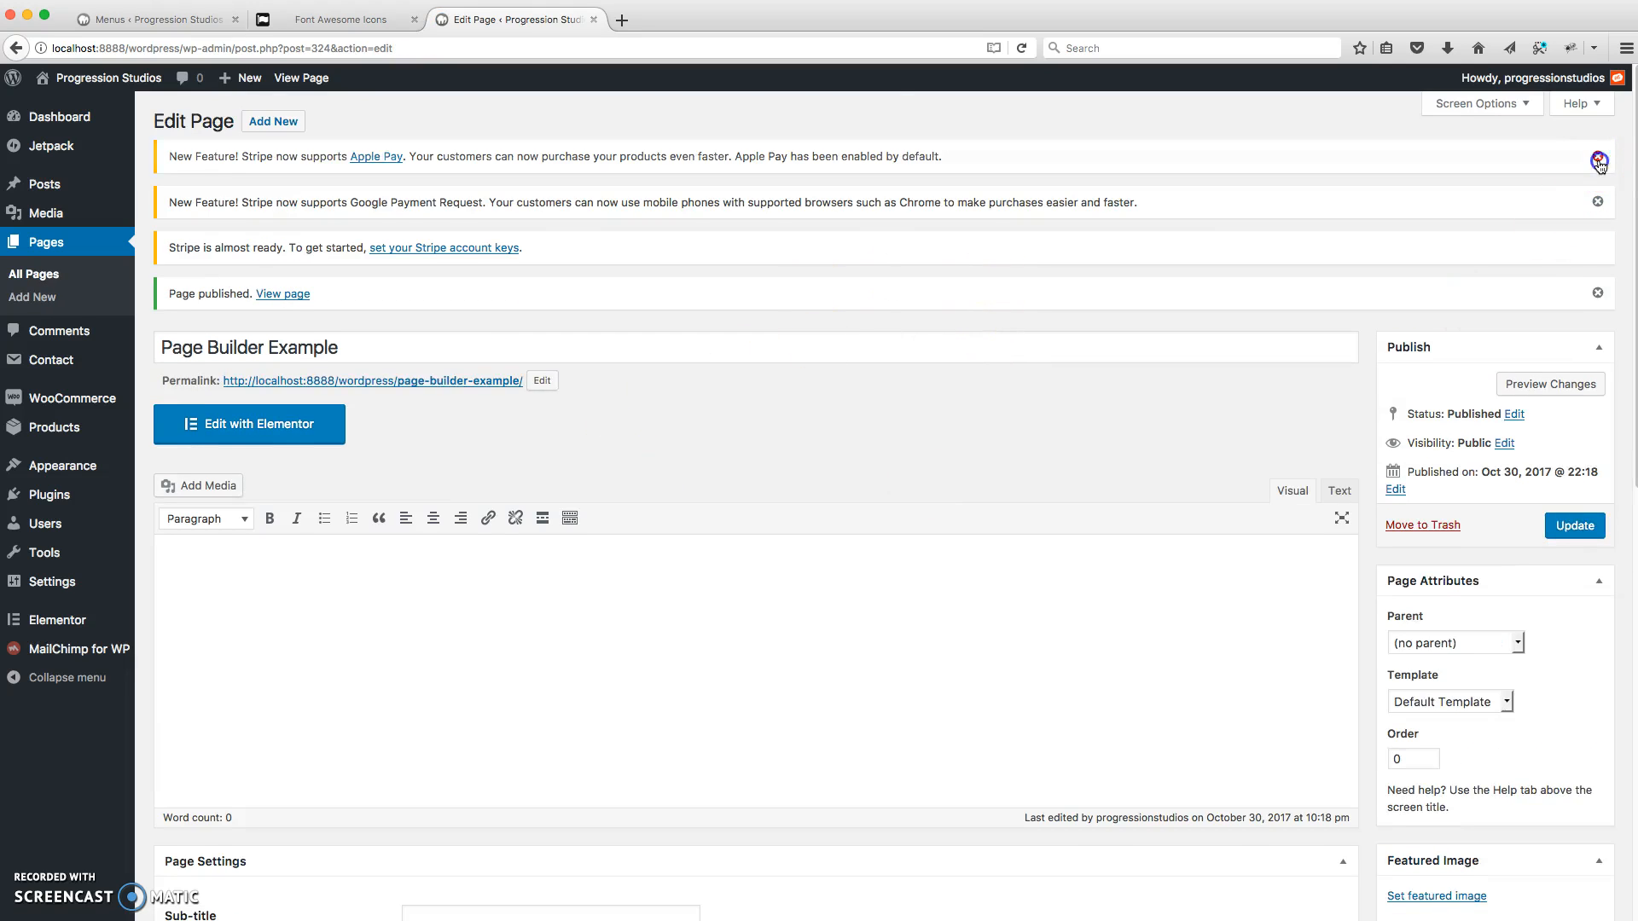
{"action": "left_click", "coordinate": [1599, 162]}
{"action": "left_click", "coordinate": [1599, 162]}
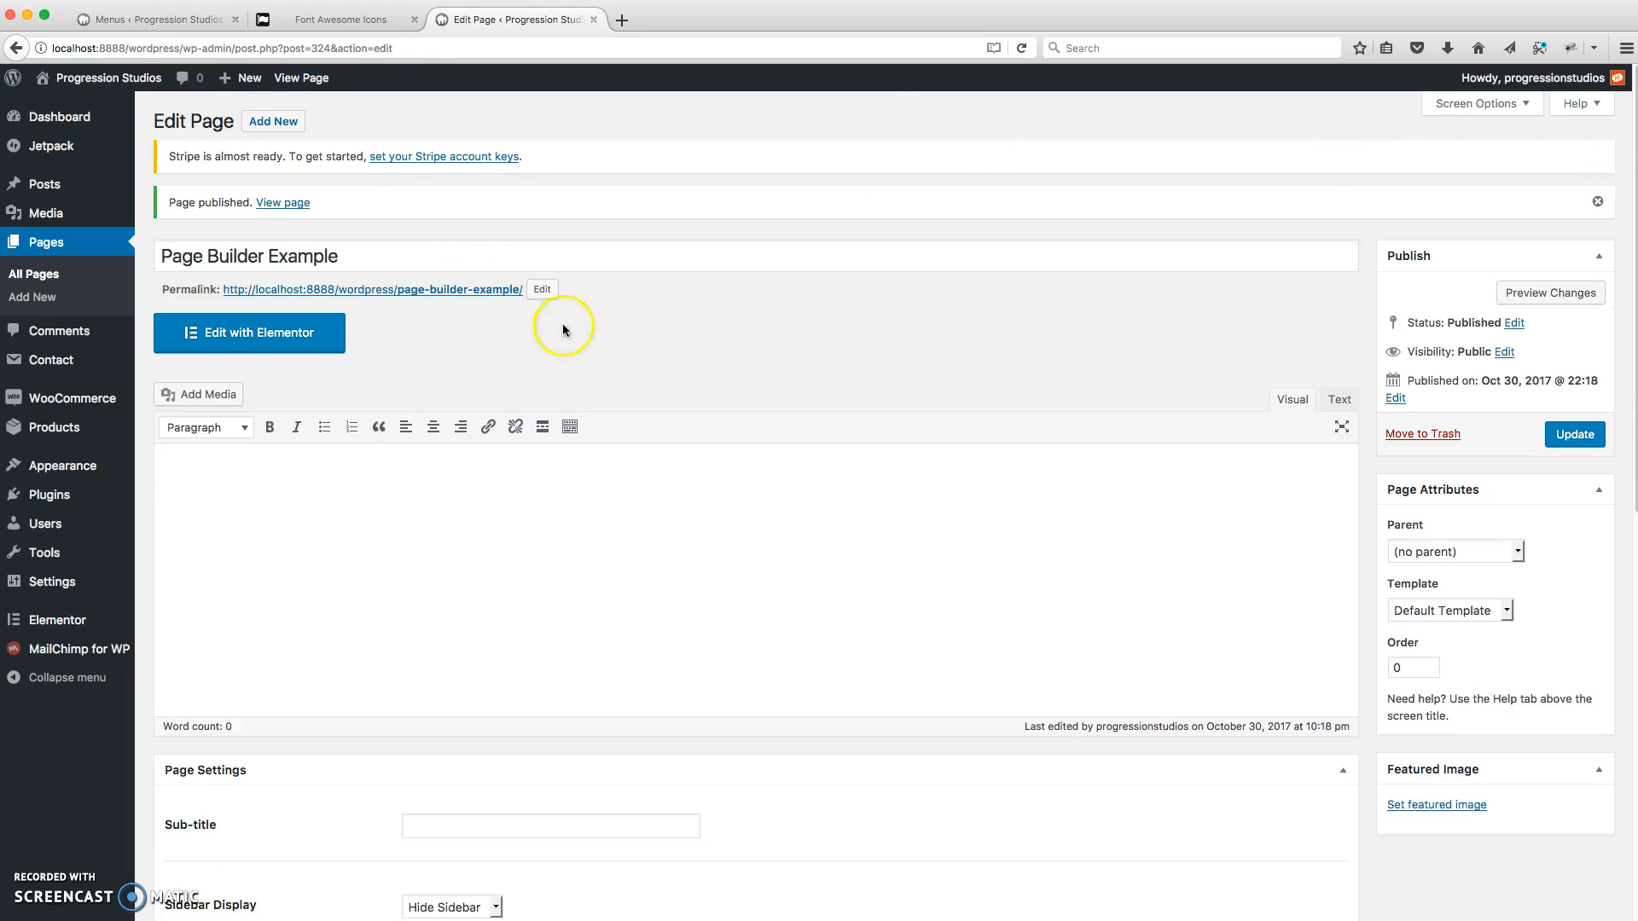
Step: Examine the new page's Page Settings and Header Settings, including the Sidebar Display choices
{"action": "scroll", "coordinate": [621, 281], "scroll_direction": "down", "scroll_amount": 10}
{"action": "scroll", "coordinate": [625, 277], "scroll_direction": "down", "scroll_amount": 2}
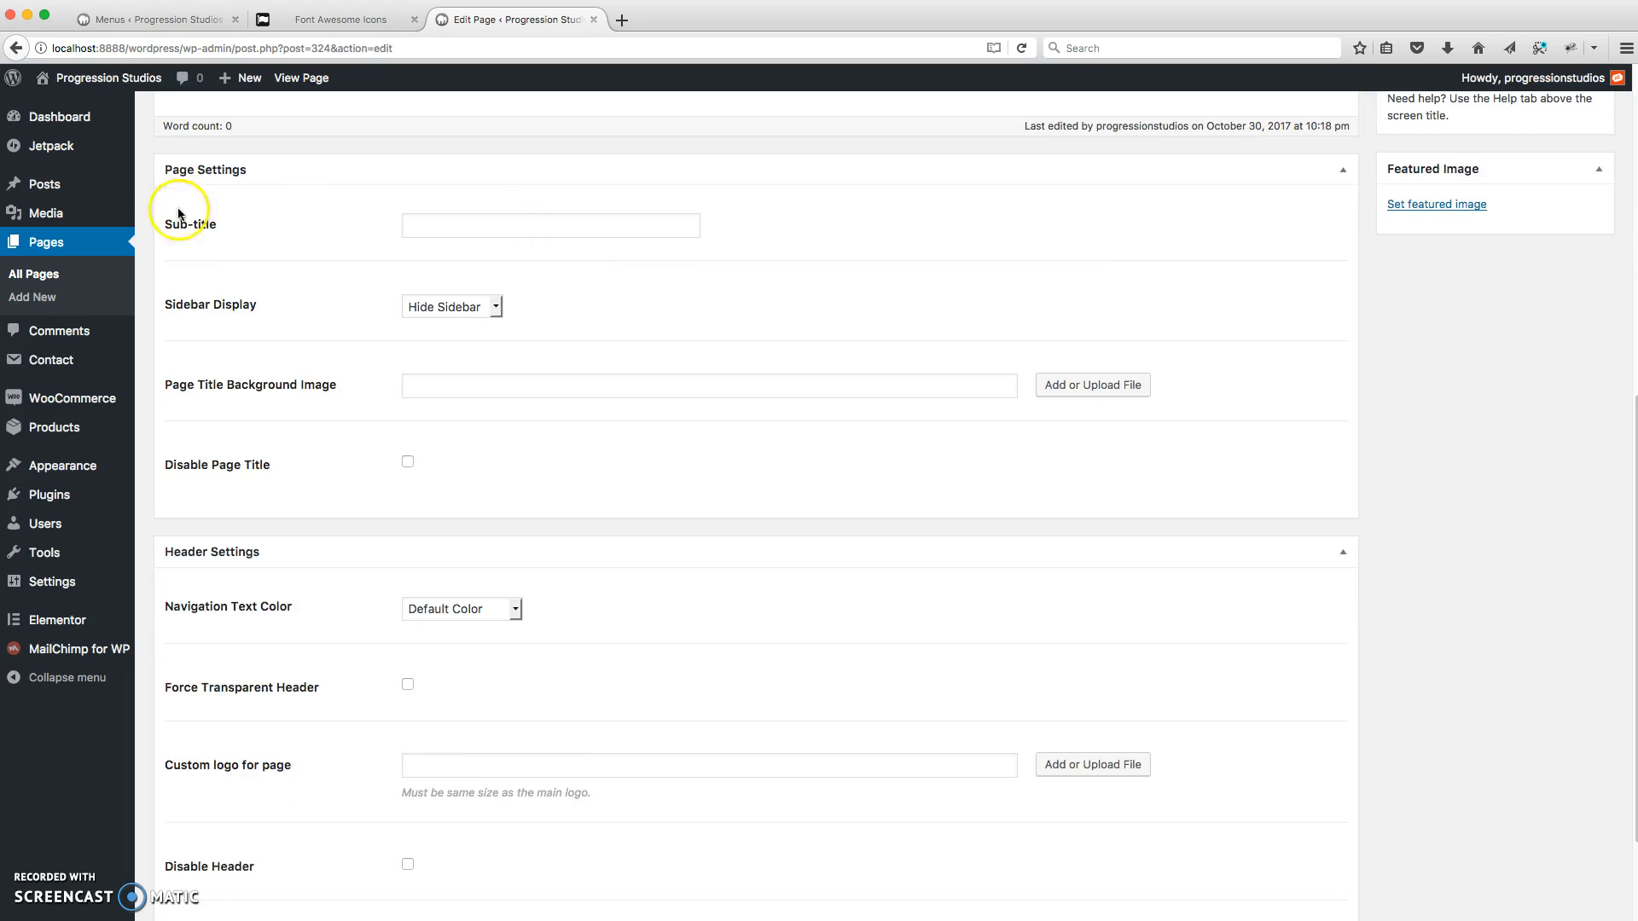
{"action": "scroll", "coordinate": [439, 248], "scroll_direction": "up", "scroll_amount": 1}
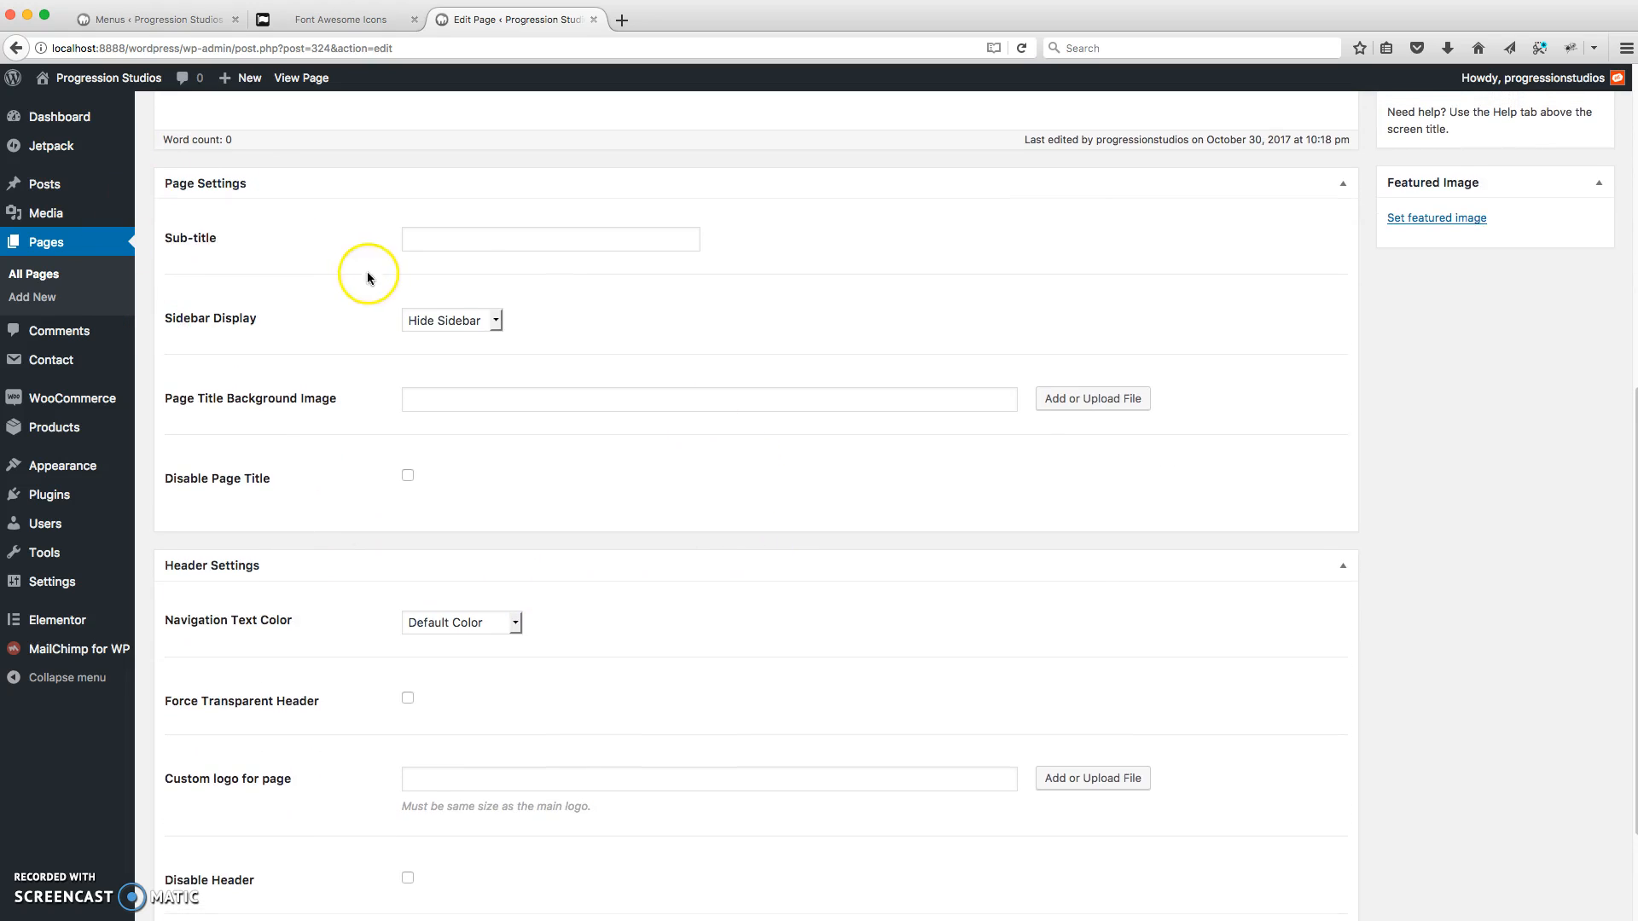
{"action": "left_click", "coordinate": [465, 243]}
{"action": "left_click_drag", "start_coordinate": [152, 403], "coordinate": [386, 411]}
{"action": "left_click", "coordinate": [387, 411]}
{"action": "left_click", "coordinate": [455, 321]}
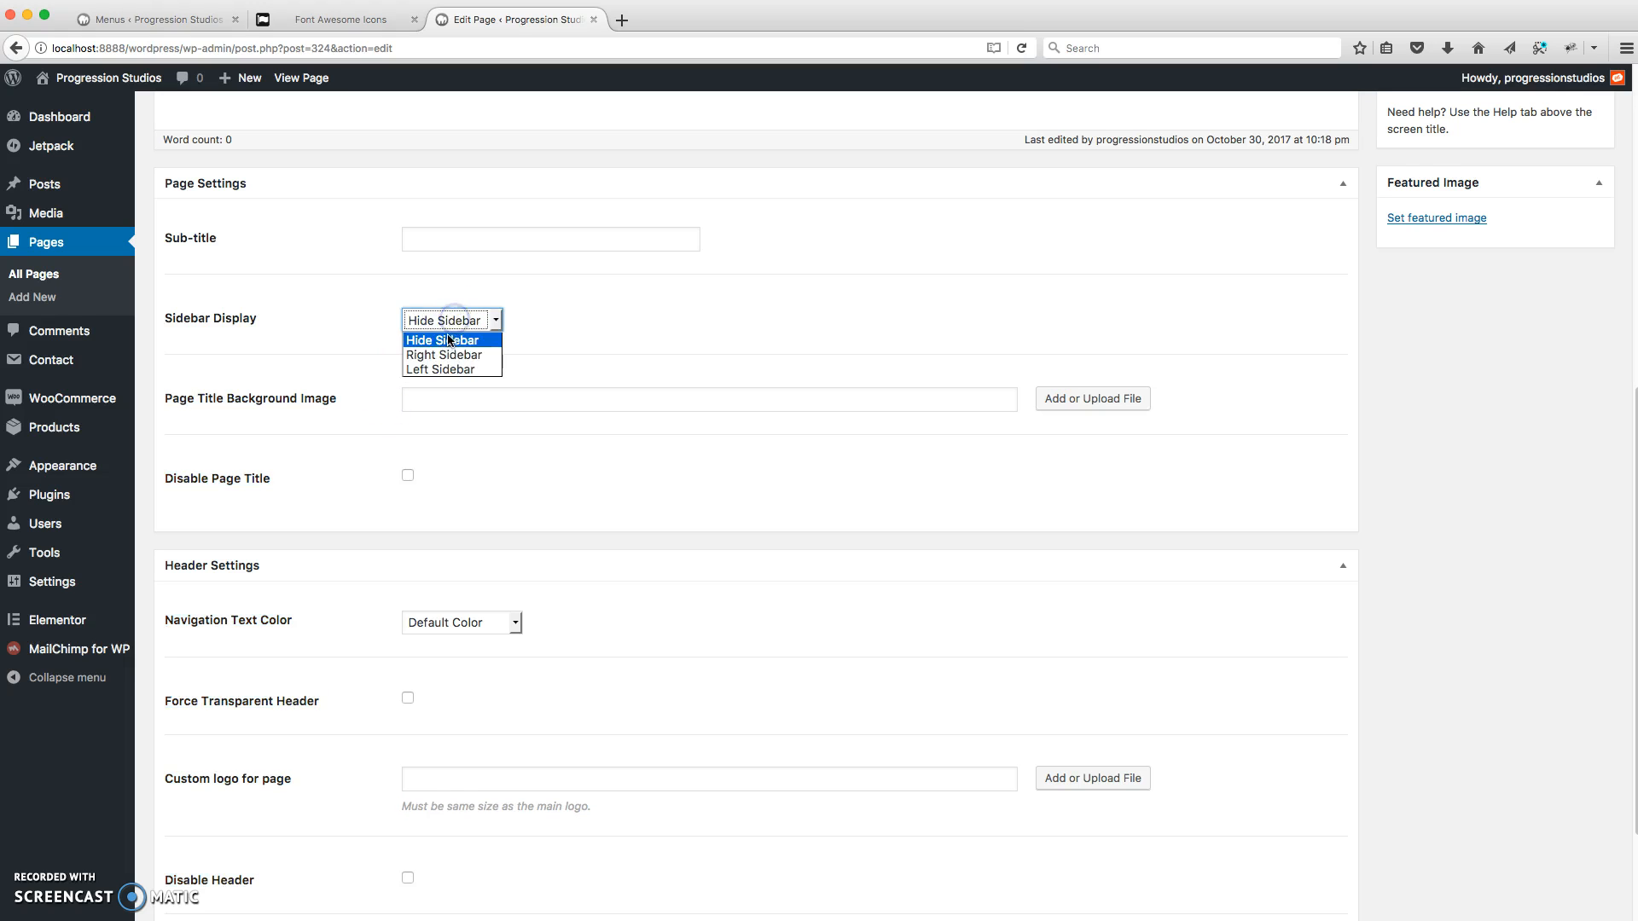
{"action": "left_click", "coordinate": [361, 330]}
{"action": "scroll", "coordinate": [365, 333], "scroll_direction": "down", "scroll_amount": 3}
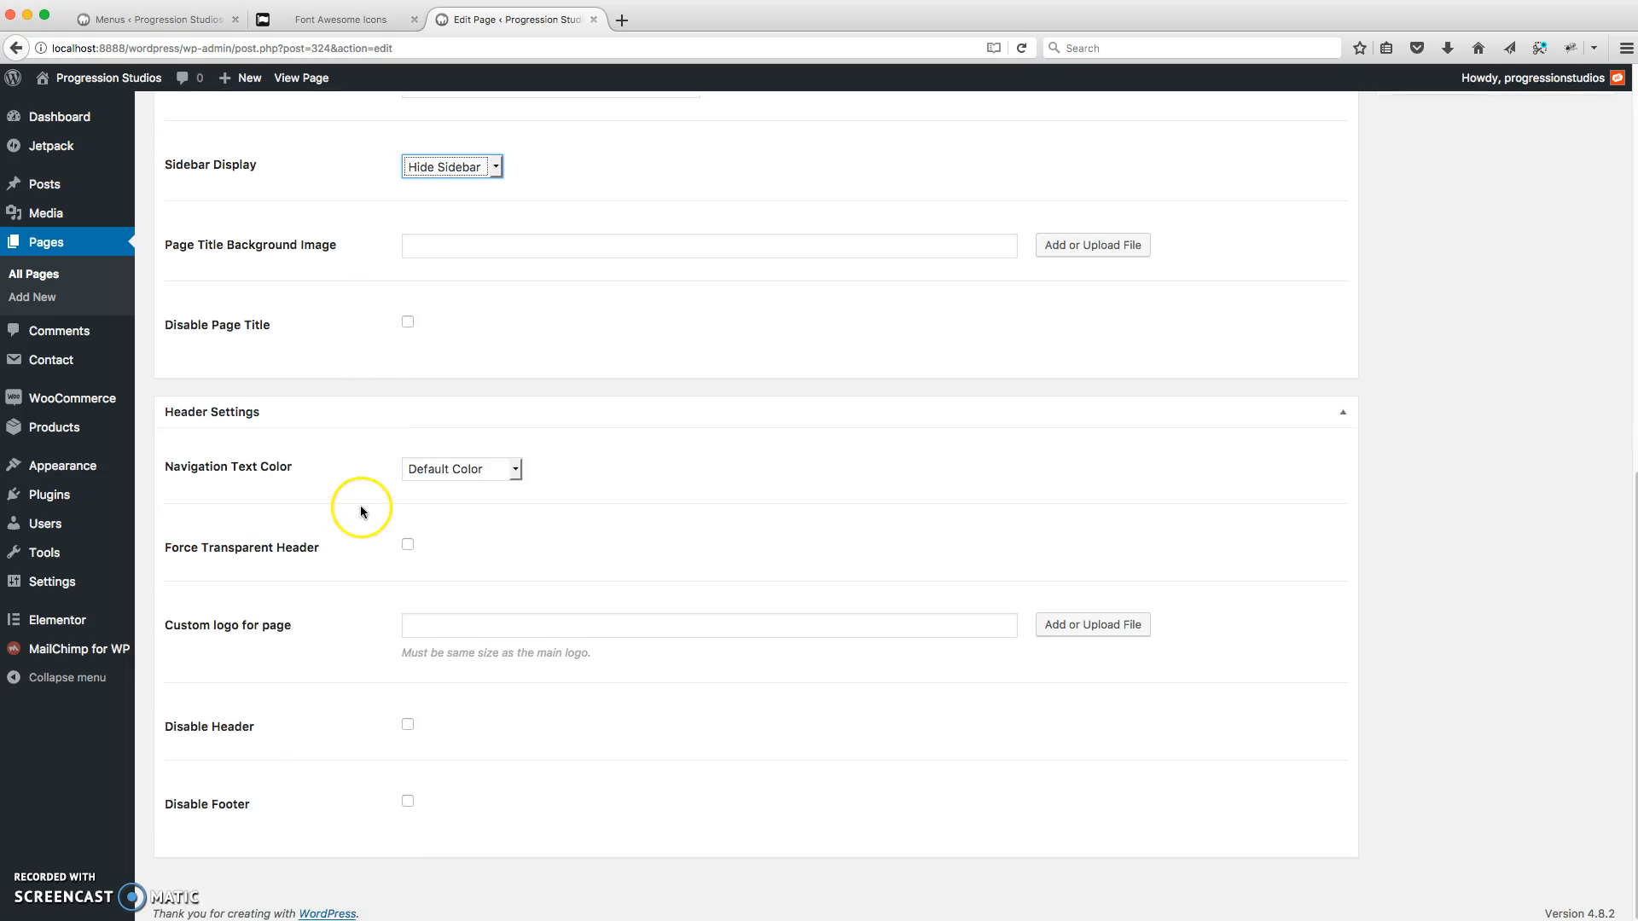
{"action": "scroll", "coordinate": [365, 503], "scroll_direction": "up", "scroll_amount": 10}
{"action": "scroll", "coordinate": [356, 474], "scroll_direction": "down", "scroll_amount": 3}
{"action": "left_click", "coordinate": [319, 404]}
{"action": "left_click", "coordinate": [327, 403]}
{"action": "scroll", "coordinate": [365, 427], "scroll_direction": "up", "scroll_amount": 5}
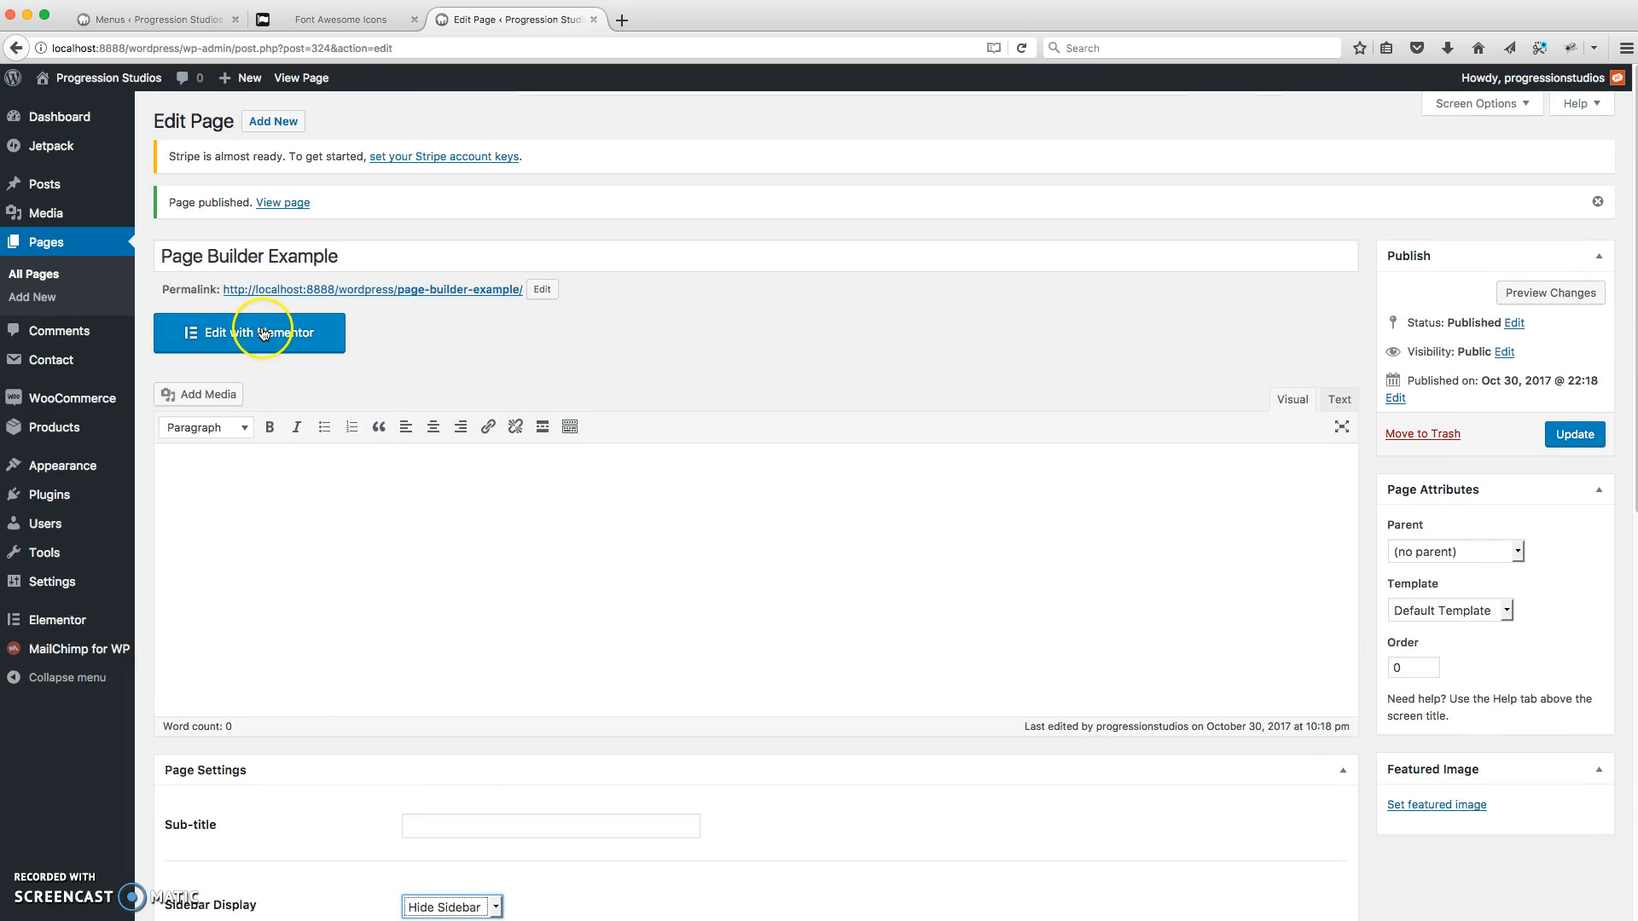
Step: Open the Page Builder Example page in Elementor and add a section with two equal columns
{"action": "left_click", "coordinate": [312, 332]}
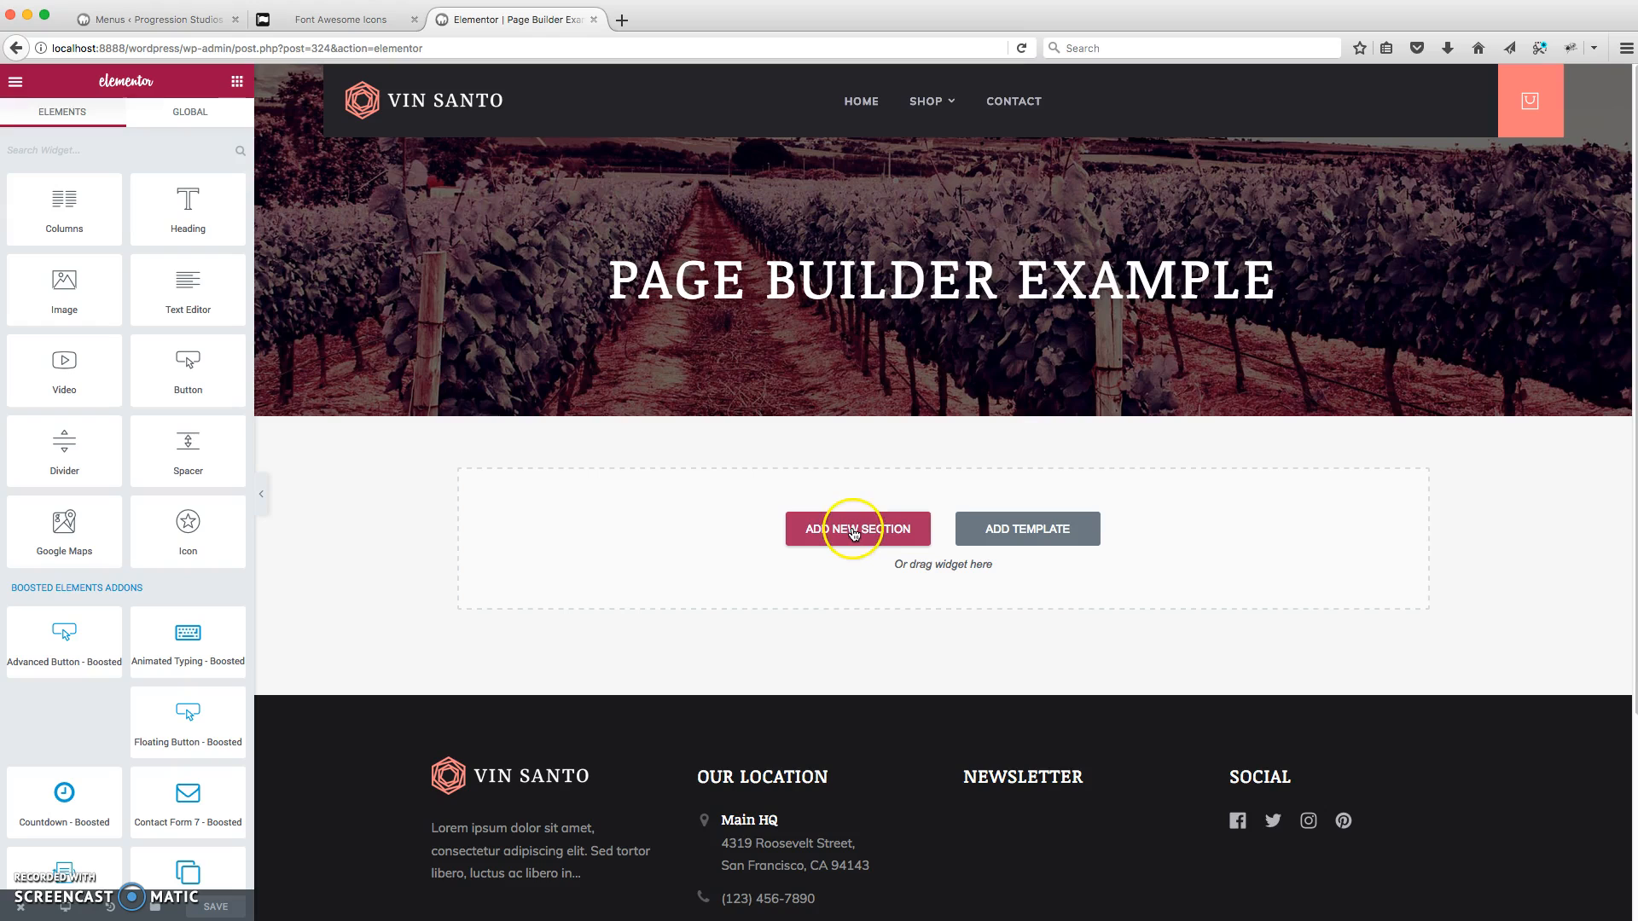
{"action": "left_click", "coordinate": [853, 531]}
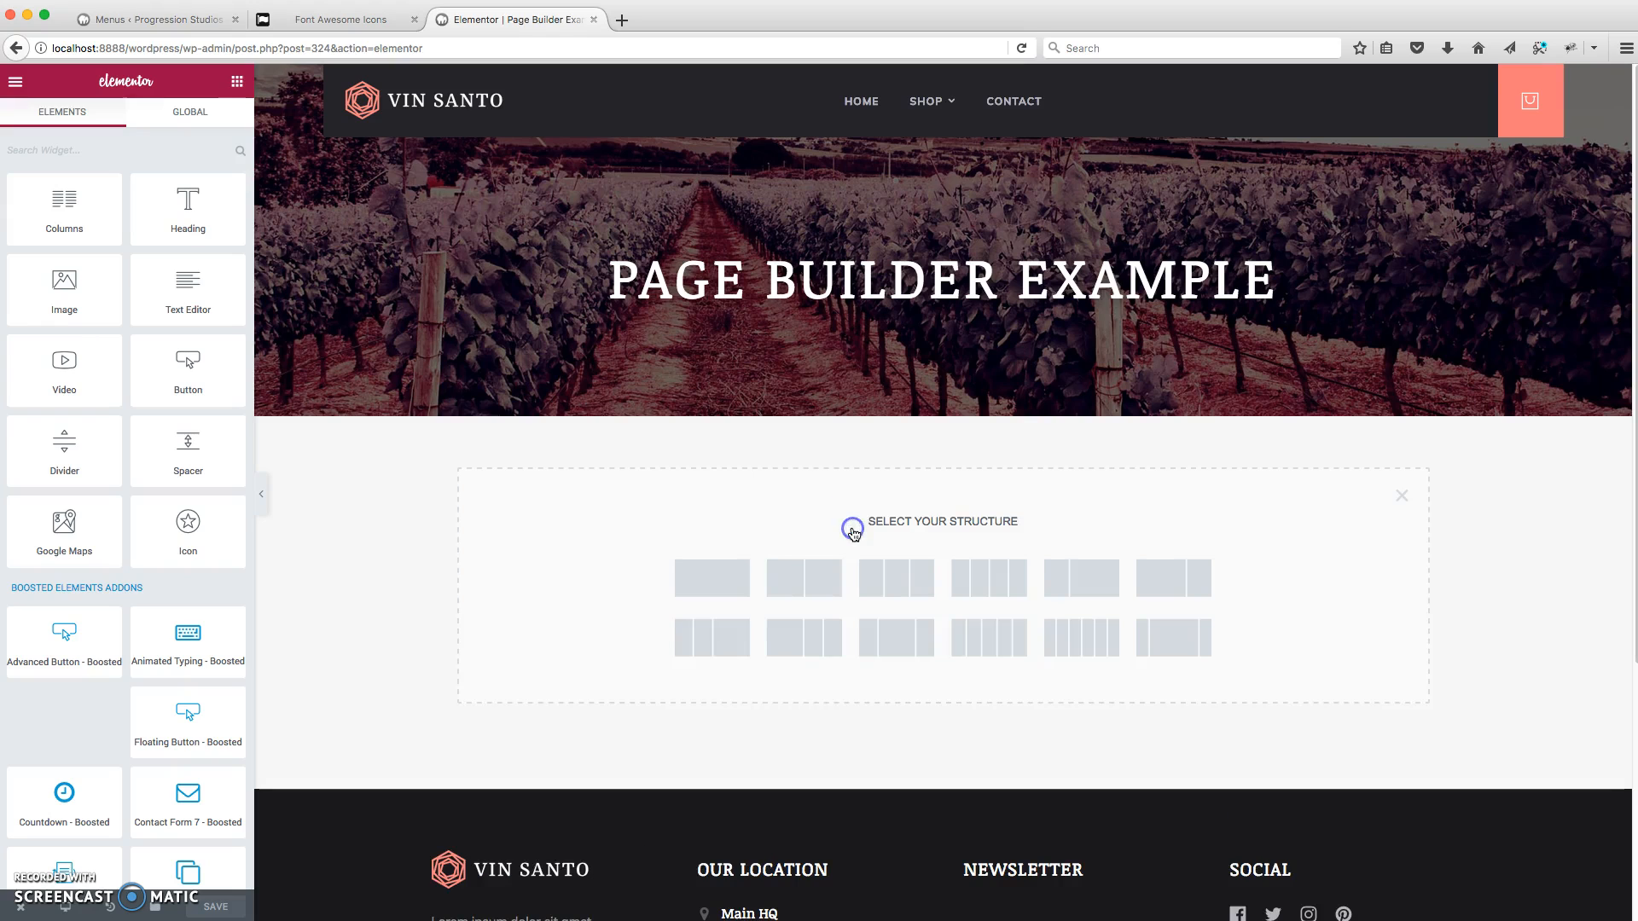
{"action": "left_click", "coordinate": [818, 580]}
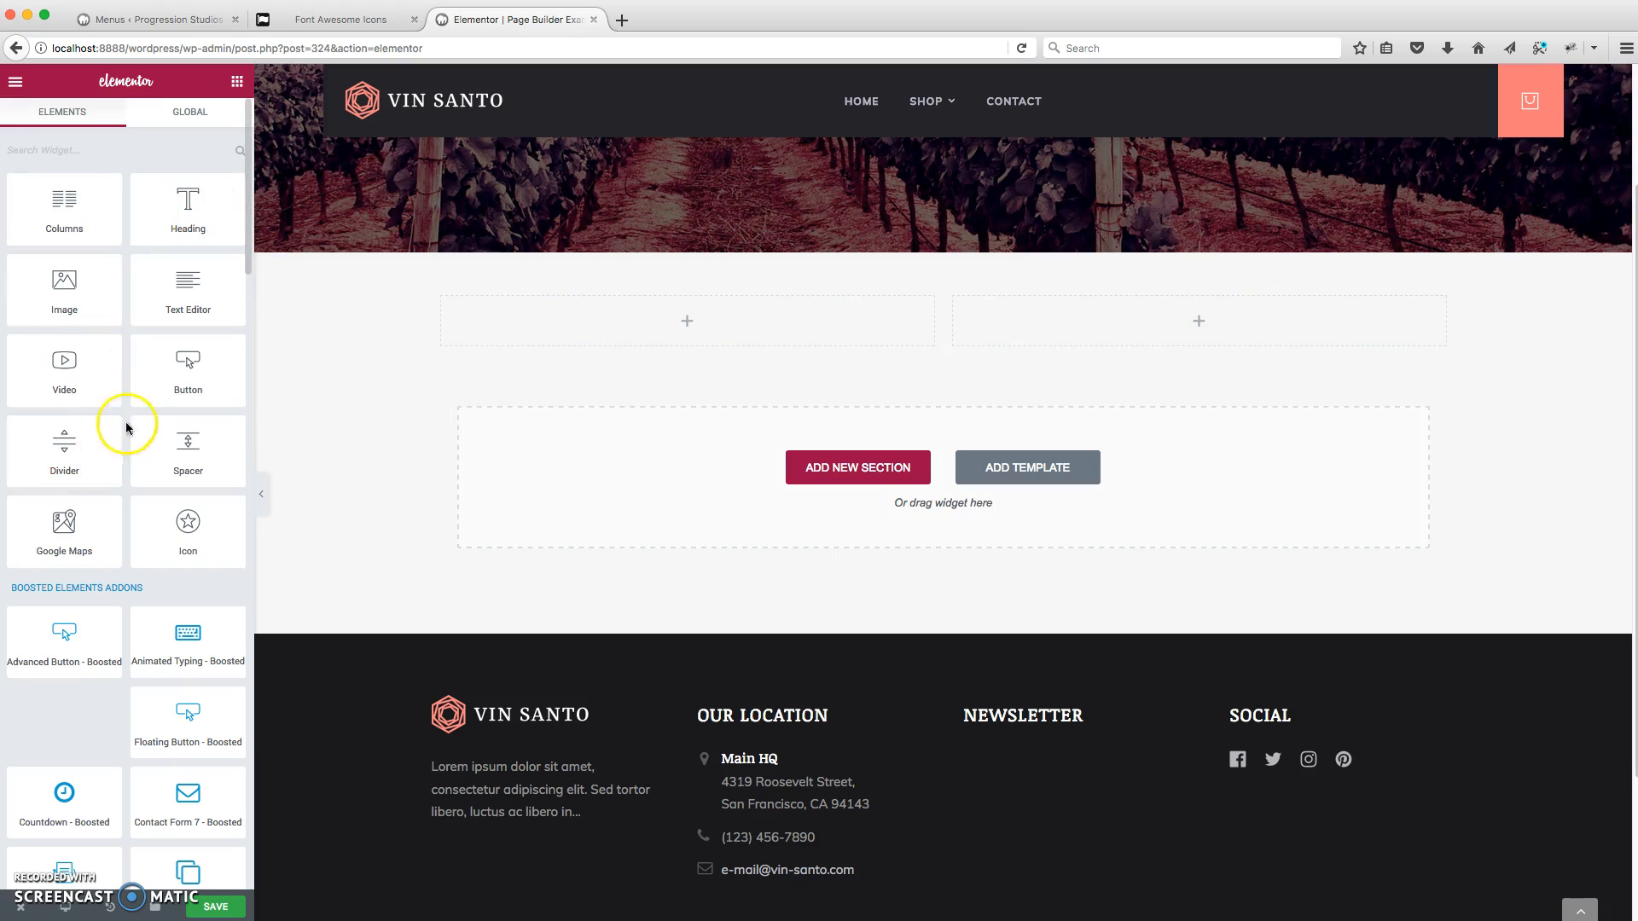
Step: Look through the available widgets and add a Heading widget to the section's first column
{"action": "scroll", "coordinate": [124, 401], "scroll_direction": "down", "scroll_amount": 9}
{"action": "scroll", "coordinate": [138, 376], "scroll_direction": "down", "scroll_amount": 18}
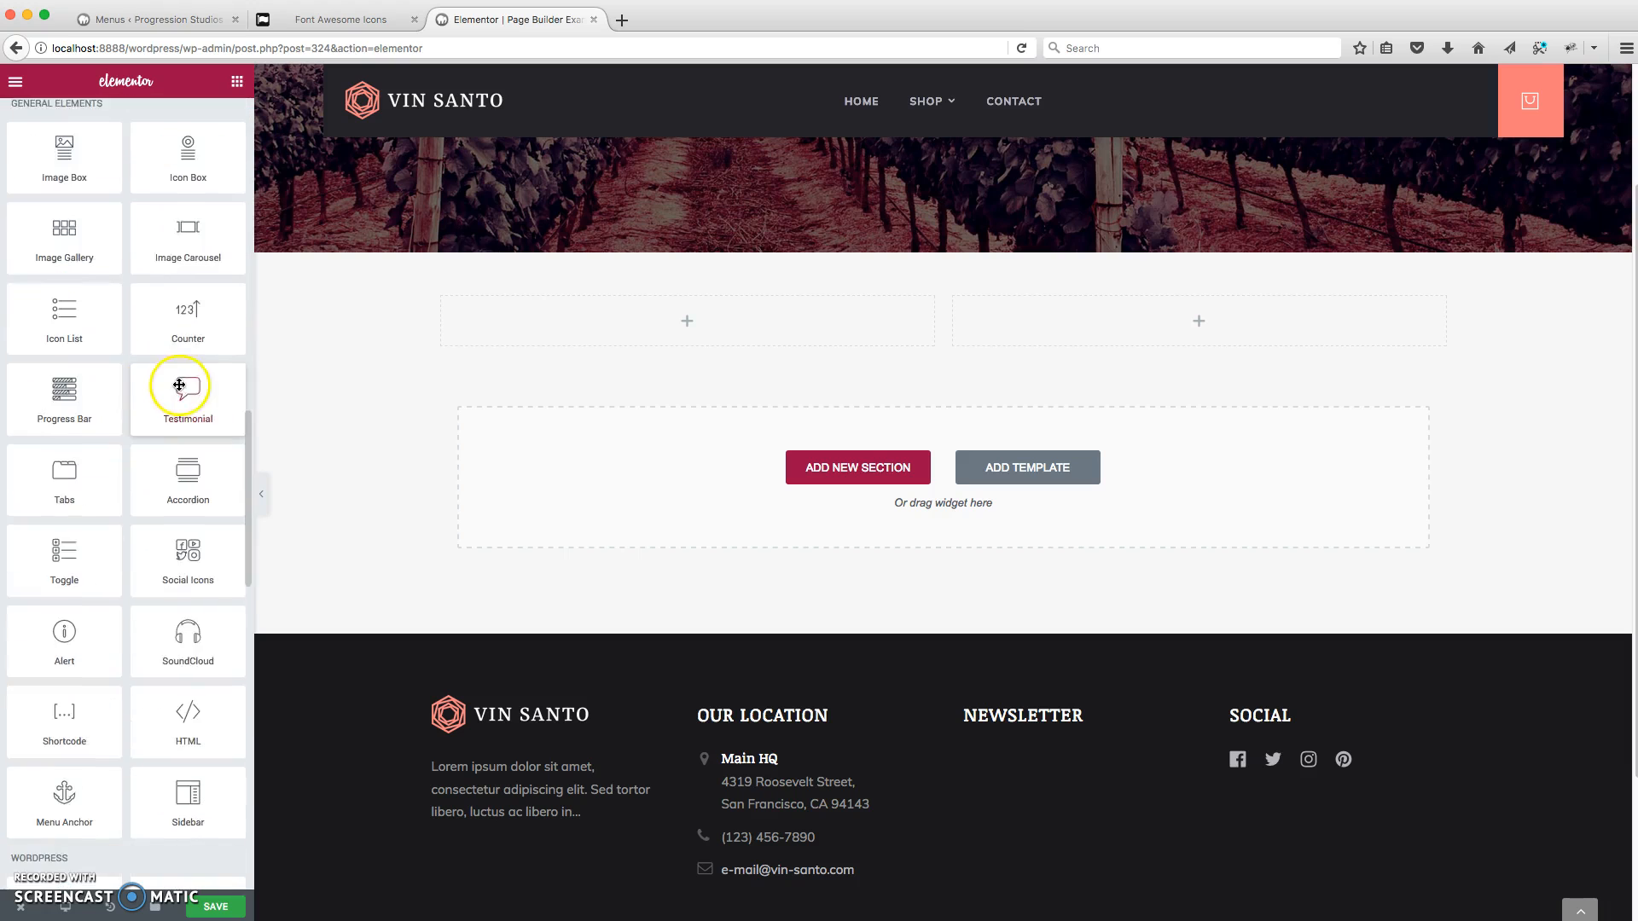
{"action": "scroll", "coordinate": [245, 278], "scroll_direction": "up", "scroll_amount": 20}
{"action": "scroll", "coordinate": [199, 366], "scroll_direction": "up", "scroll_amount": 1}
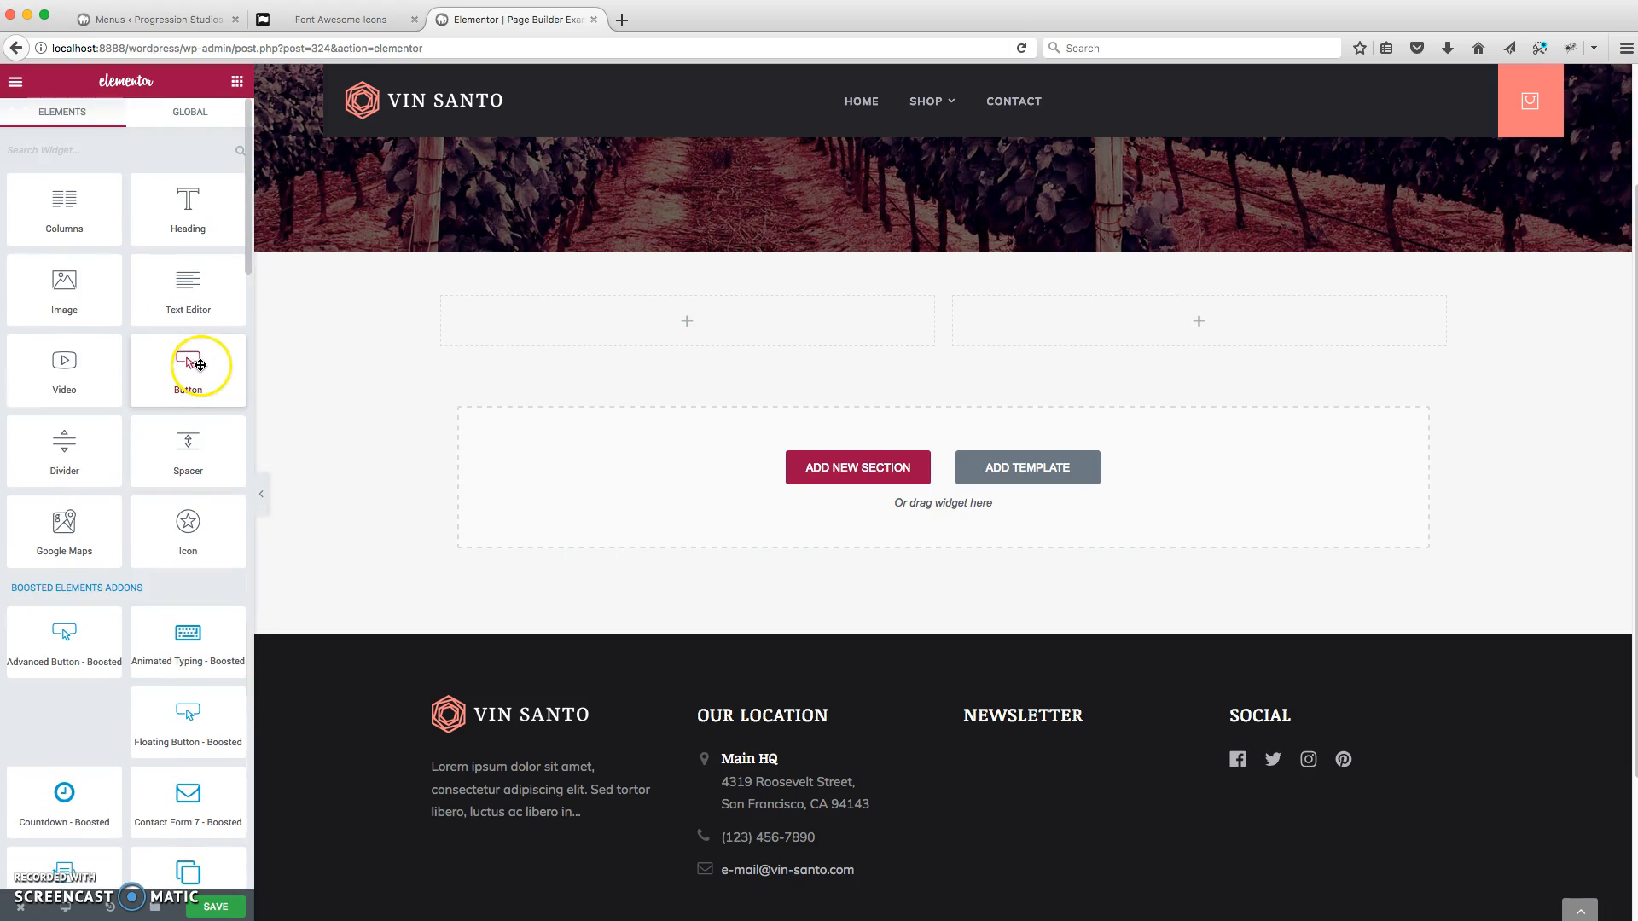
{"action": "left_click_drag", "start_coordinate": [205, 209], "coordinate": [571, 321]}
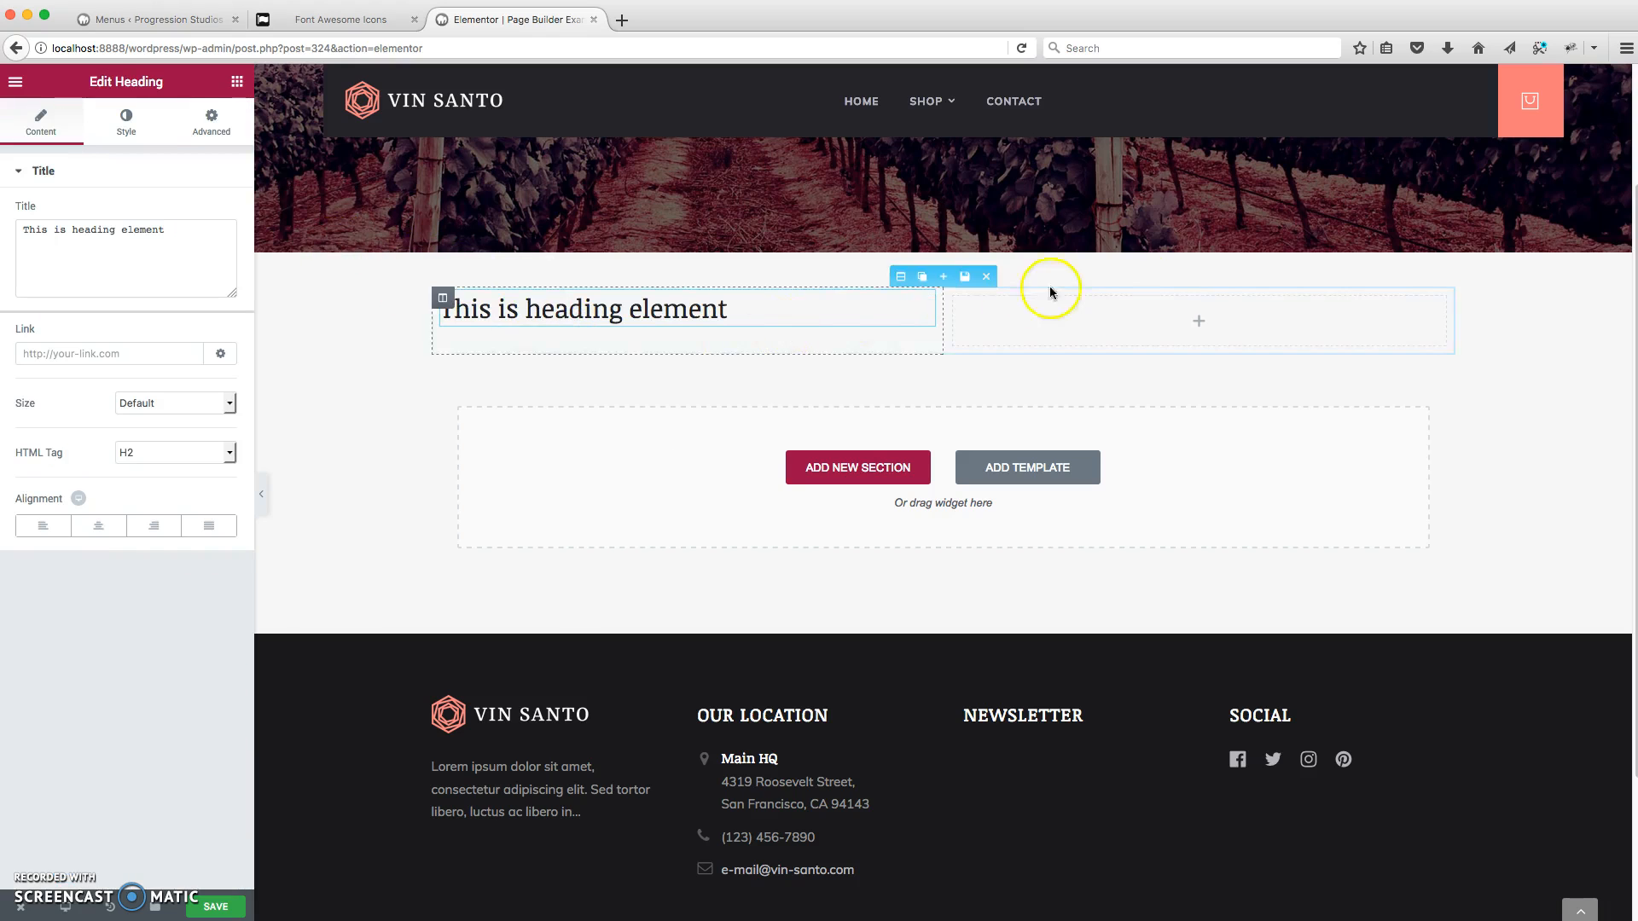
Step: Add an Image widget to the second column and fill it with the purple vineyard sunset photo from the media library
{"action": "left_click", "coordinate": [238, 84]}
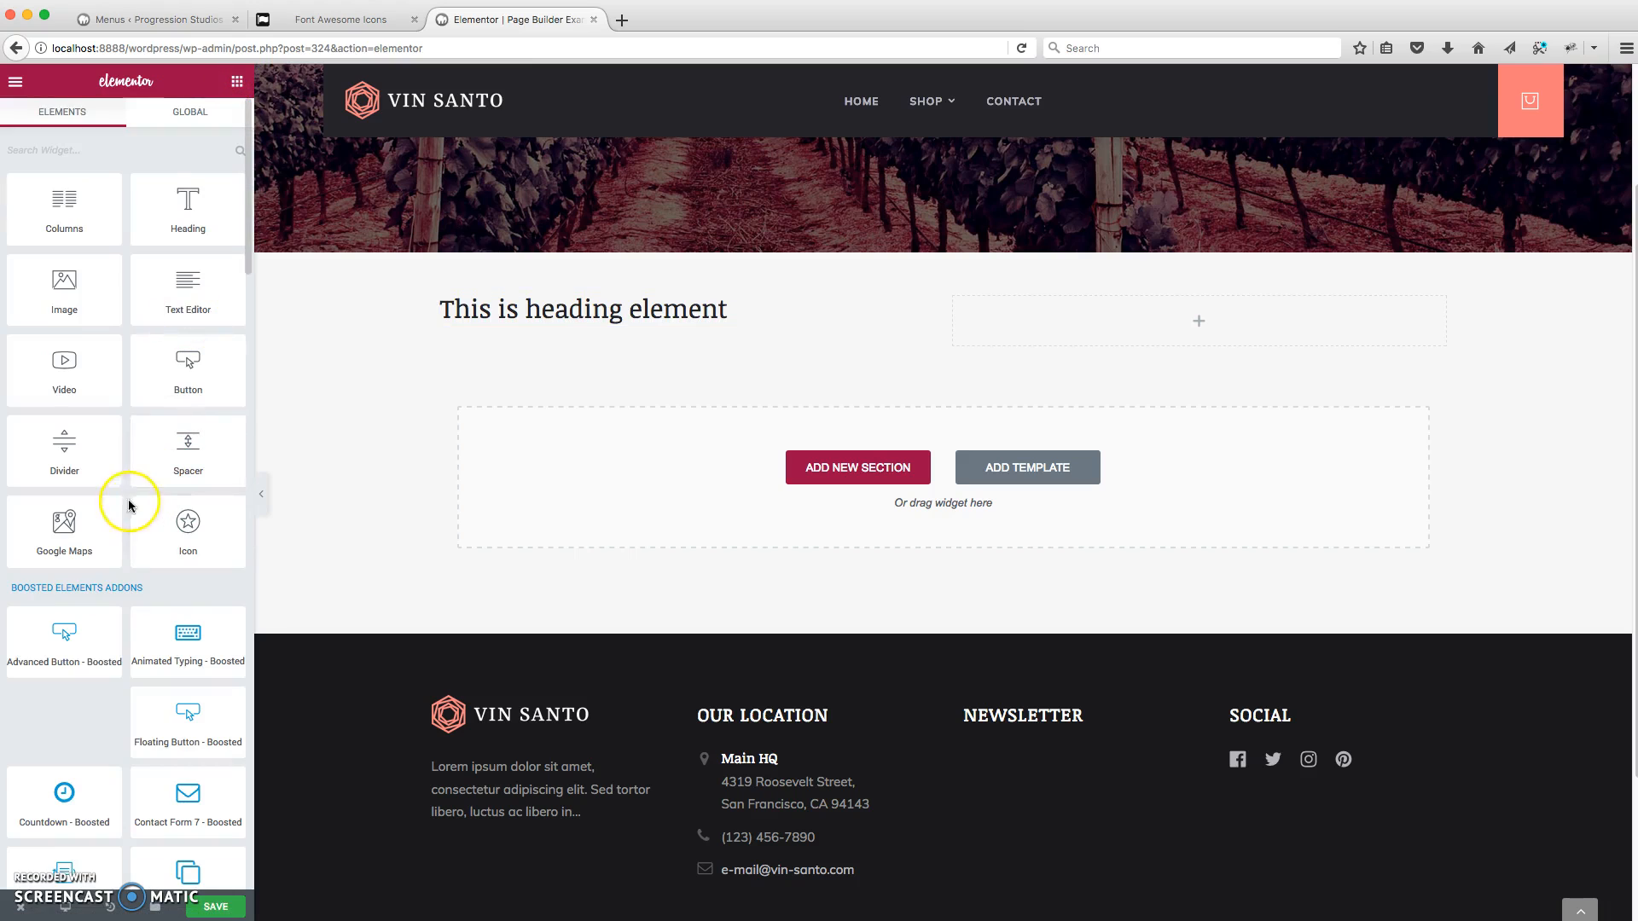
{"action": "left_click_drag", "start_coordinate": [62, 282], "coordinate": [1075, 323]}
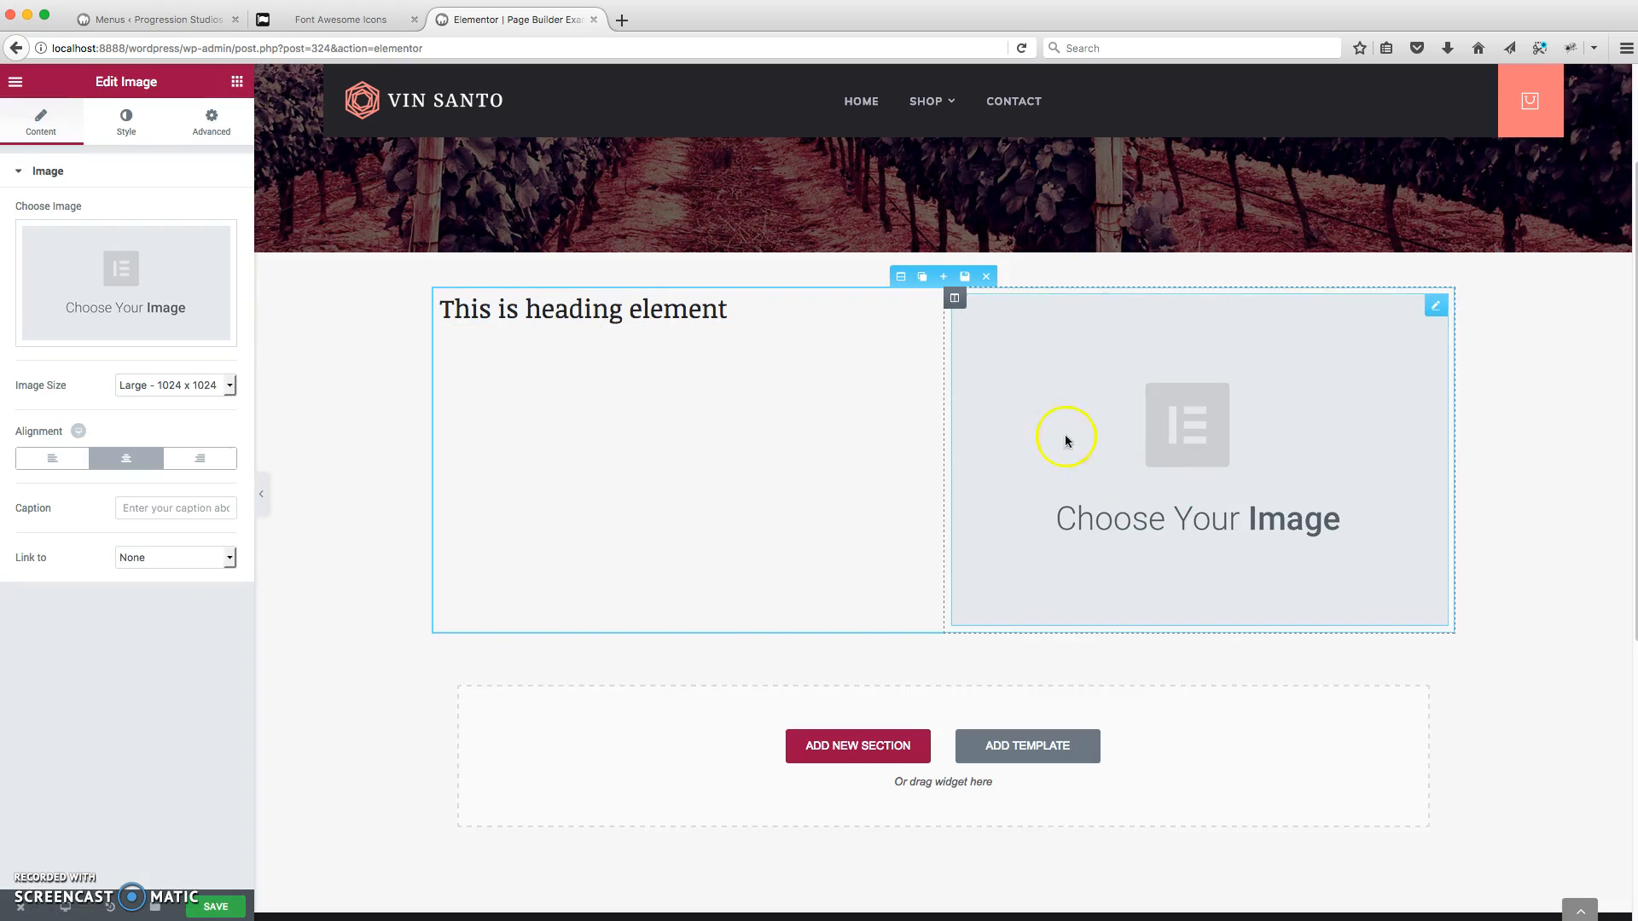
{"action": "left_click", "coordinate": [157, 256]}
{"action": "left_click", "coordinate": [175, 147]}
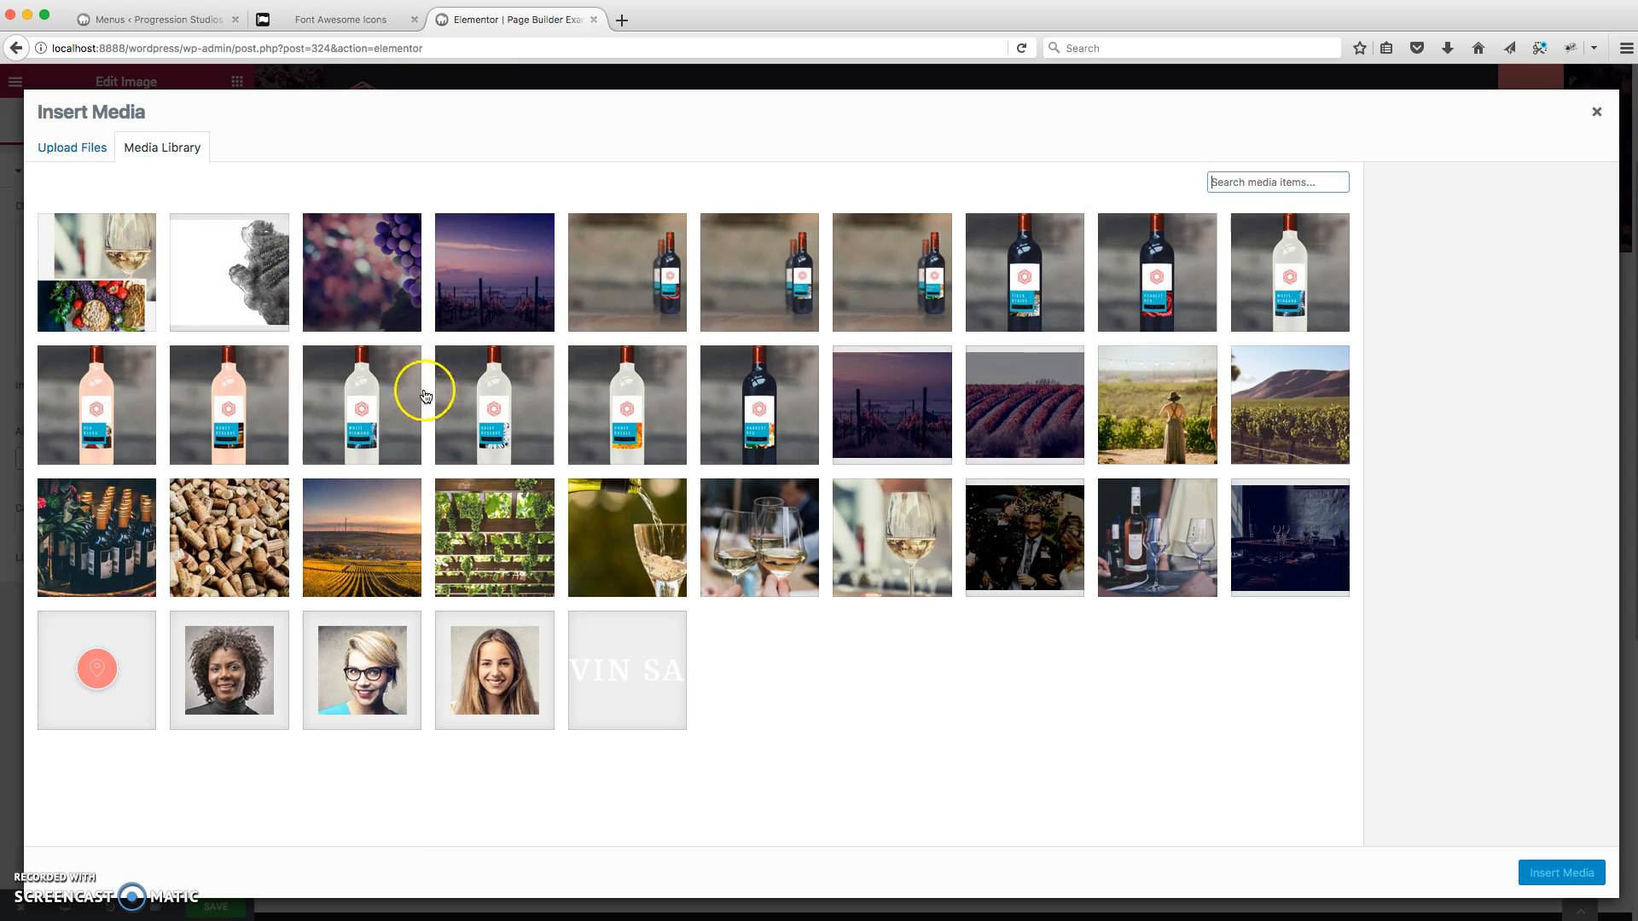
{"action": "left_click", "coordinate": [494, 273]}
{"action": "left_click", "coordinate": [1561, 872]}
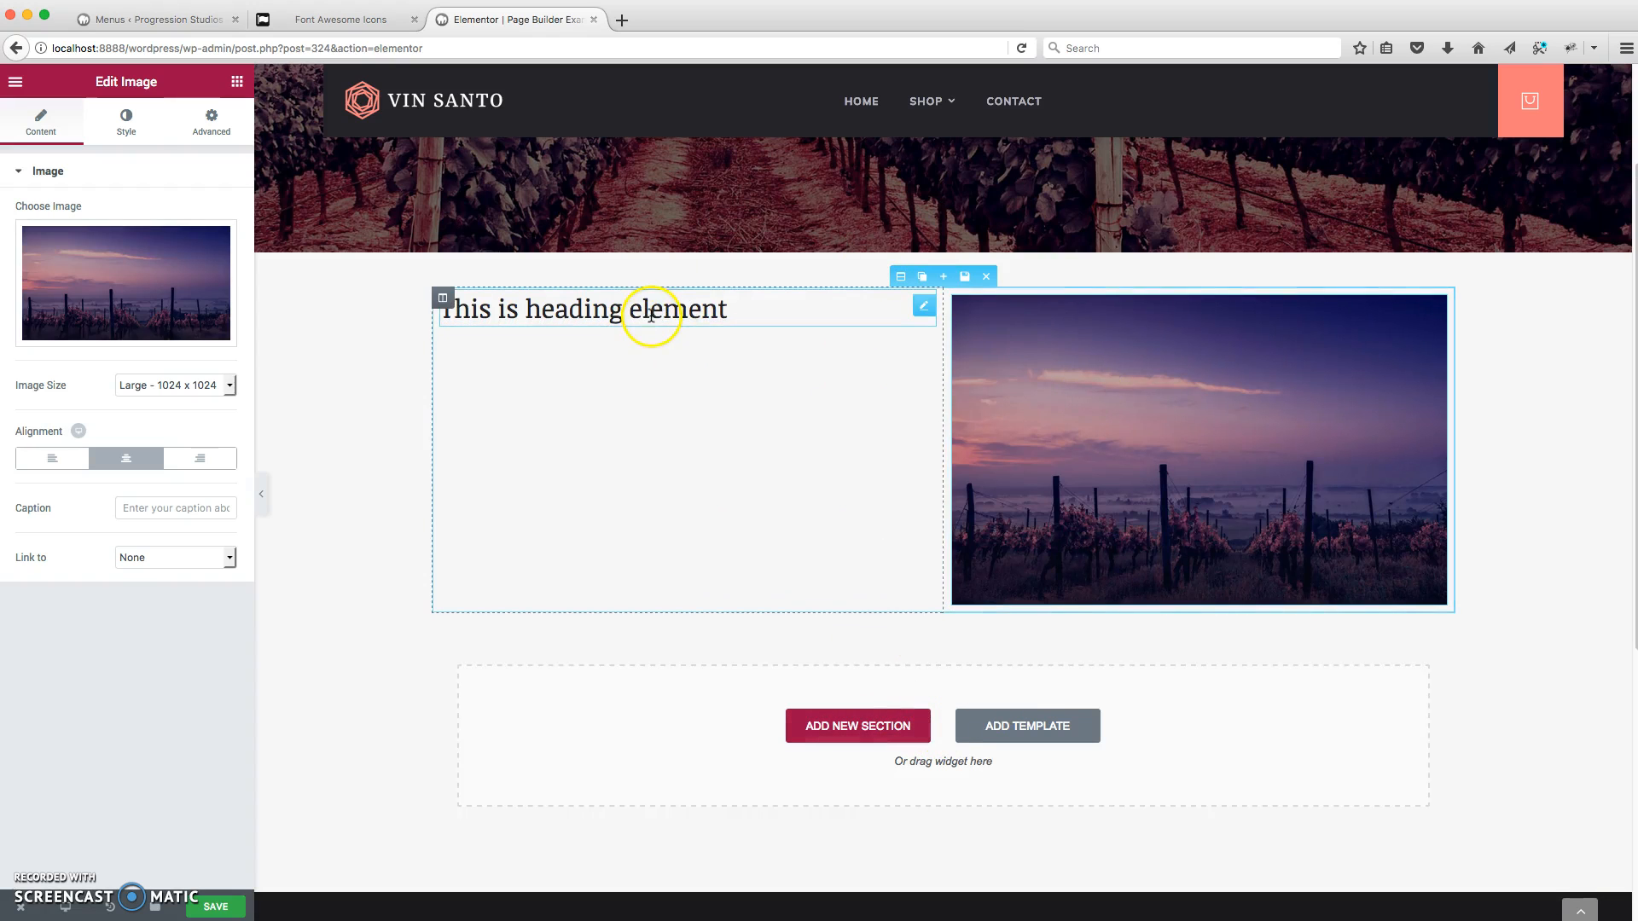
Step: Add a Text Editor widget to the first column, with its text block above the heading
{"action": "left_click", "coordinate": [236, 82]}
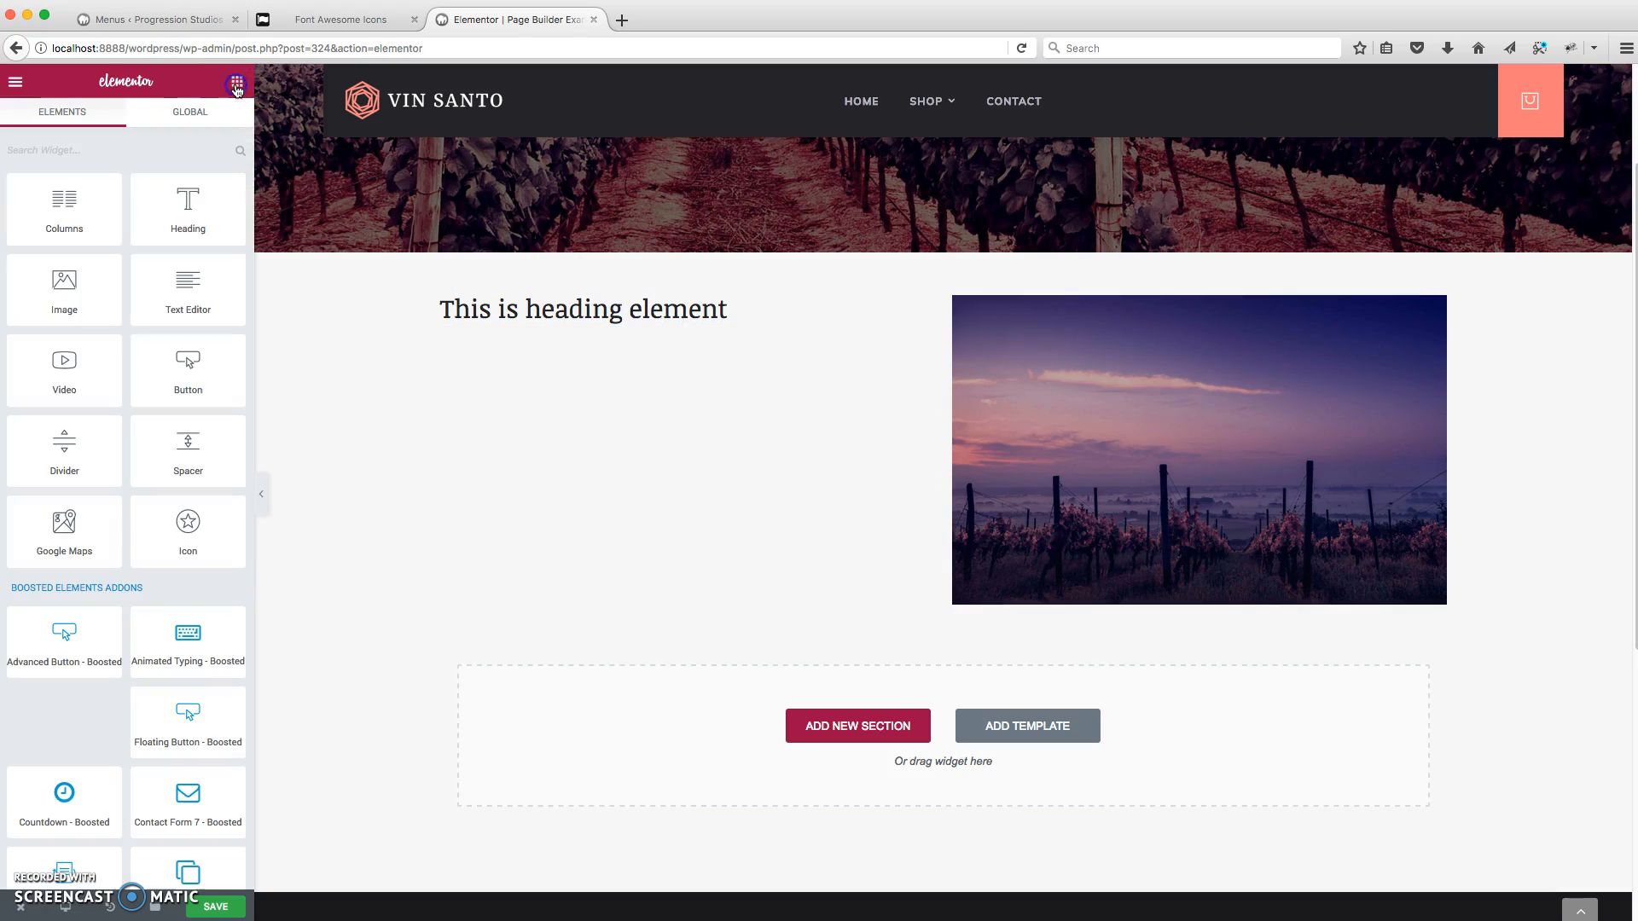
{"action": "left_click_drag", "start_coordinate": [205, 292], "coordinate": [616, 377]}
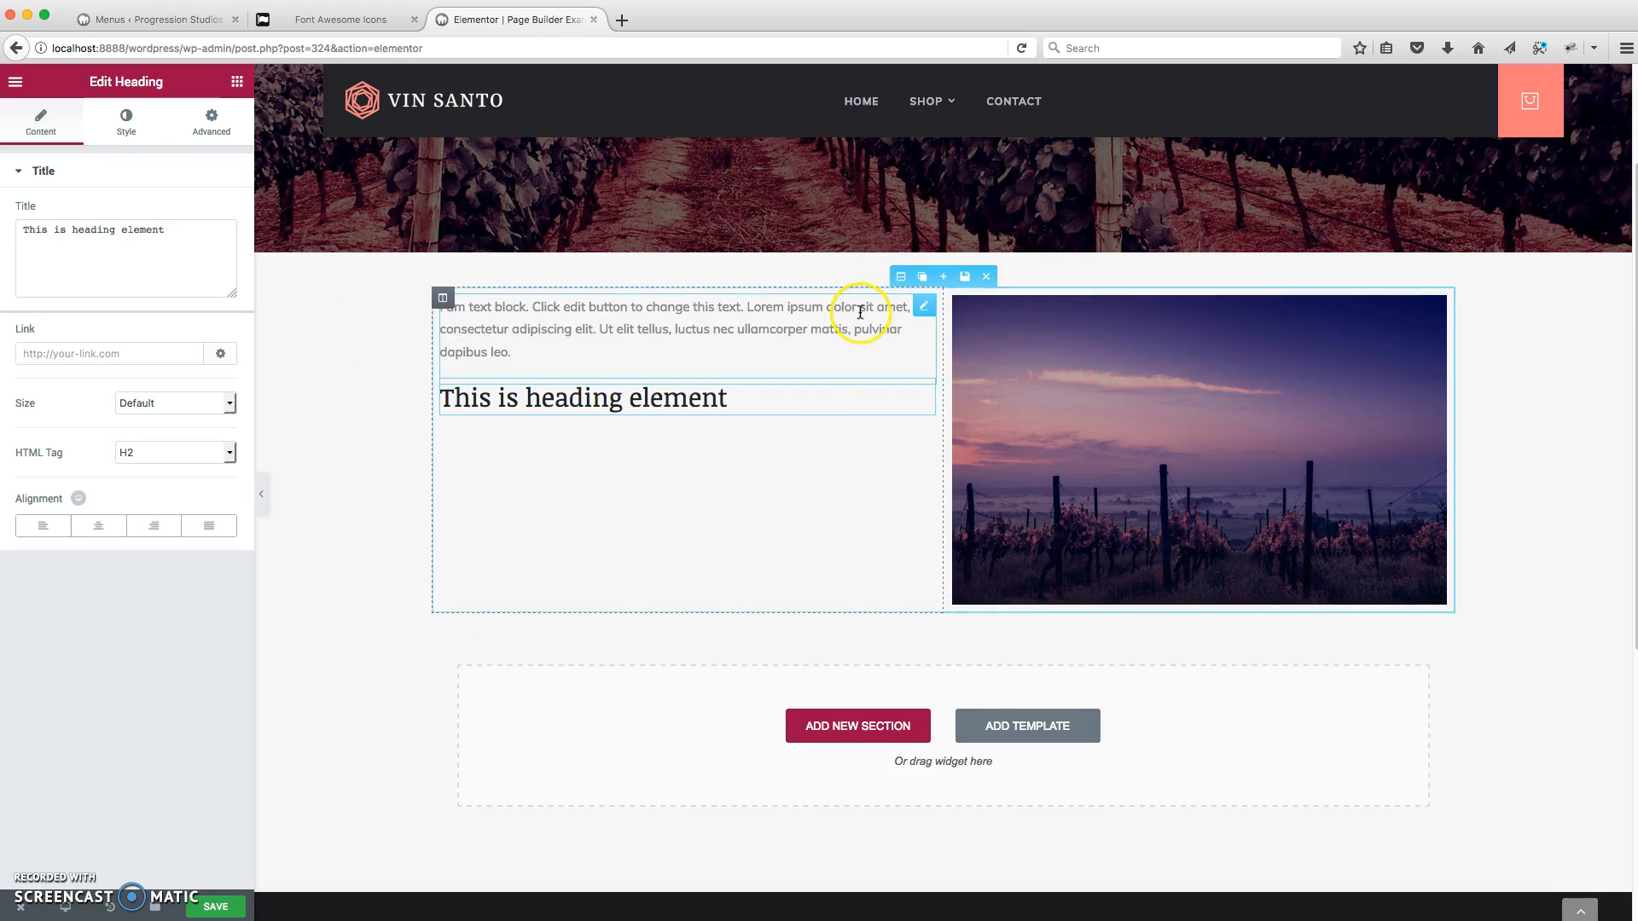
Step: Set the section's background color to #020202 and stretch the section to the full page width
{"action": "left_click", "coordinate": [901, 275]}
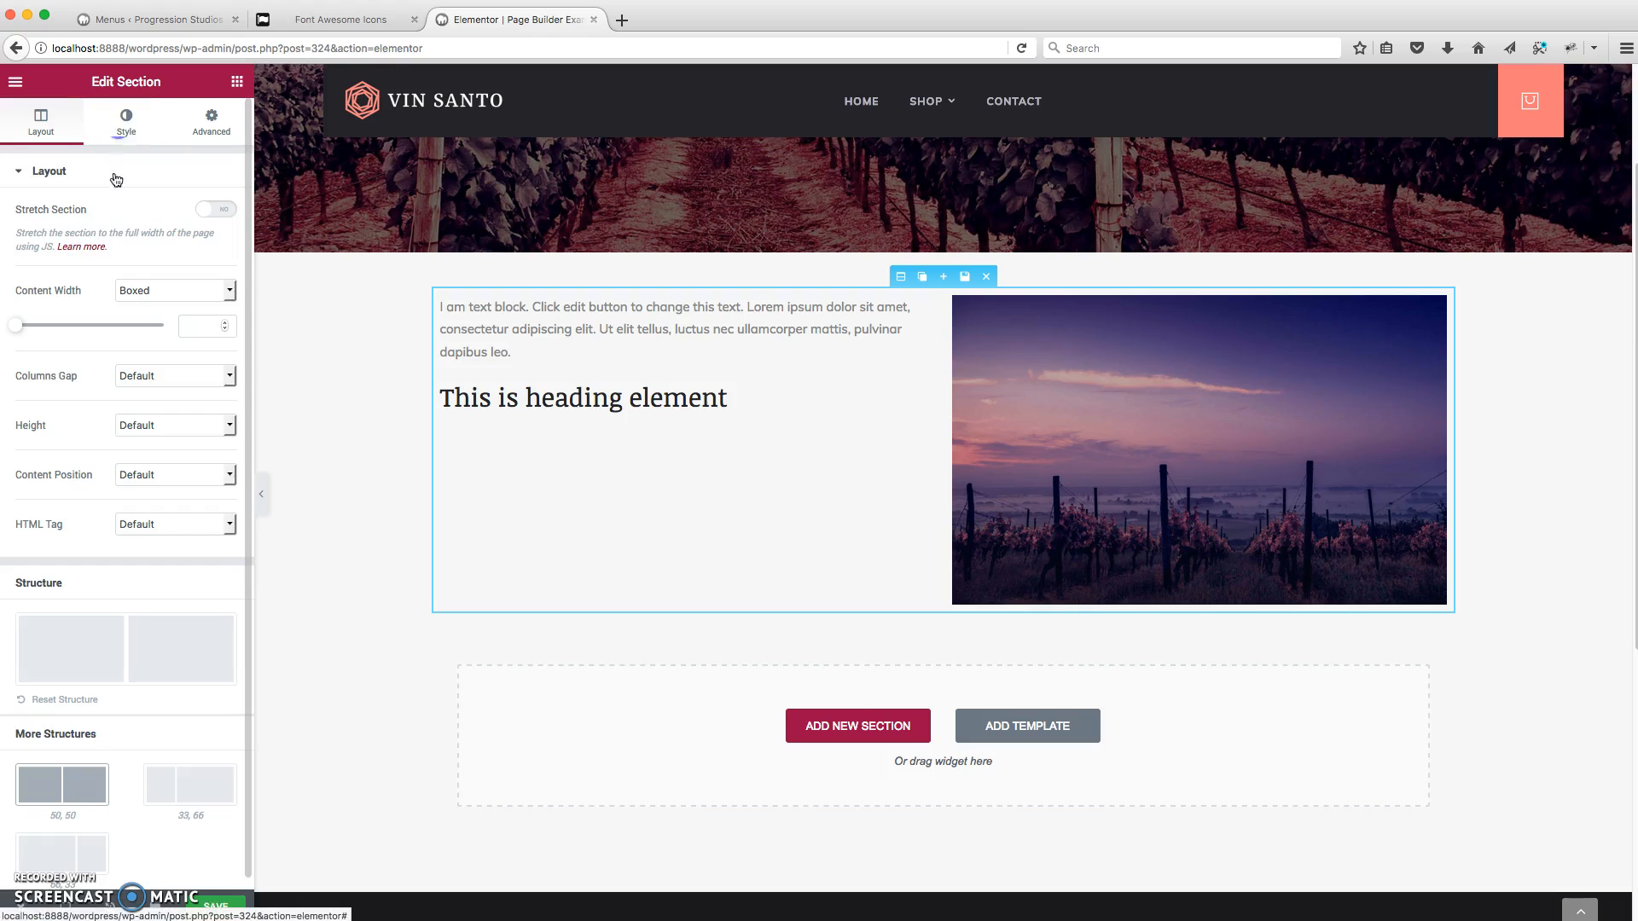
{"action": "left_click", "coordinate": [125, 126]}
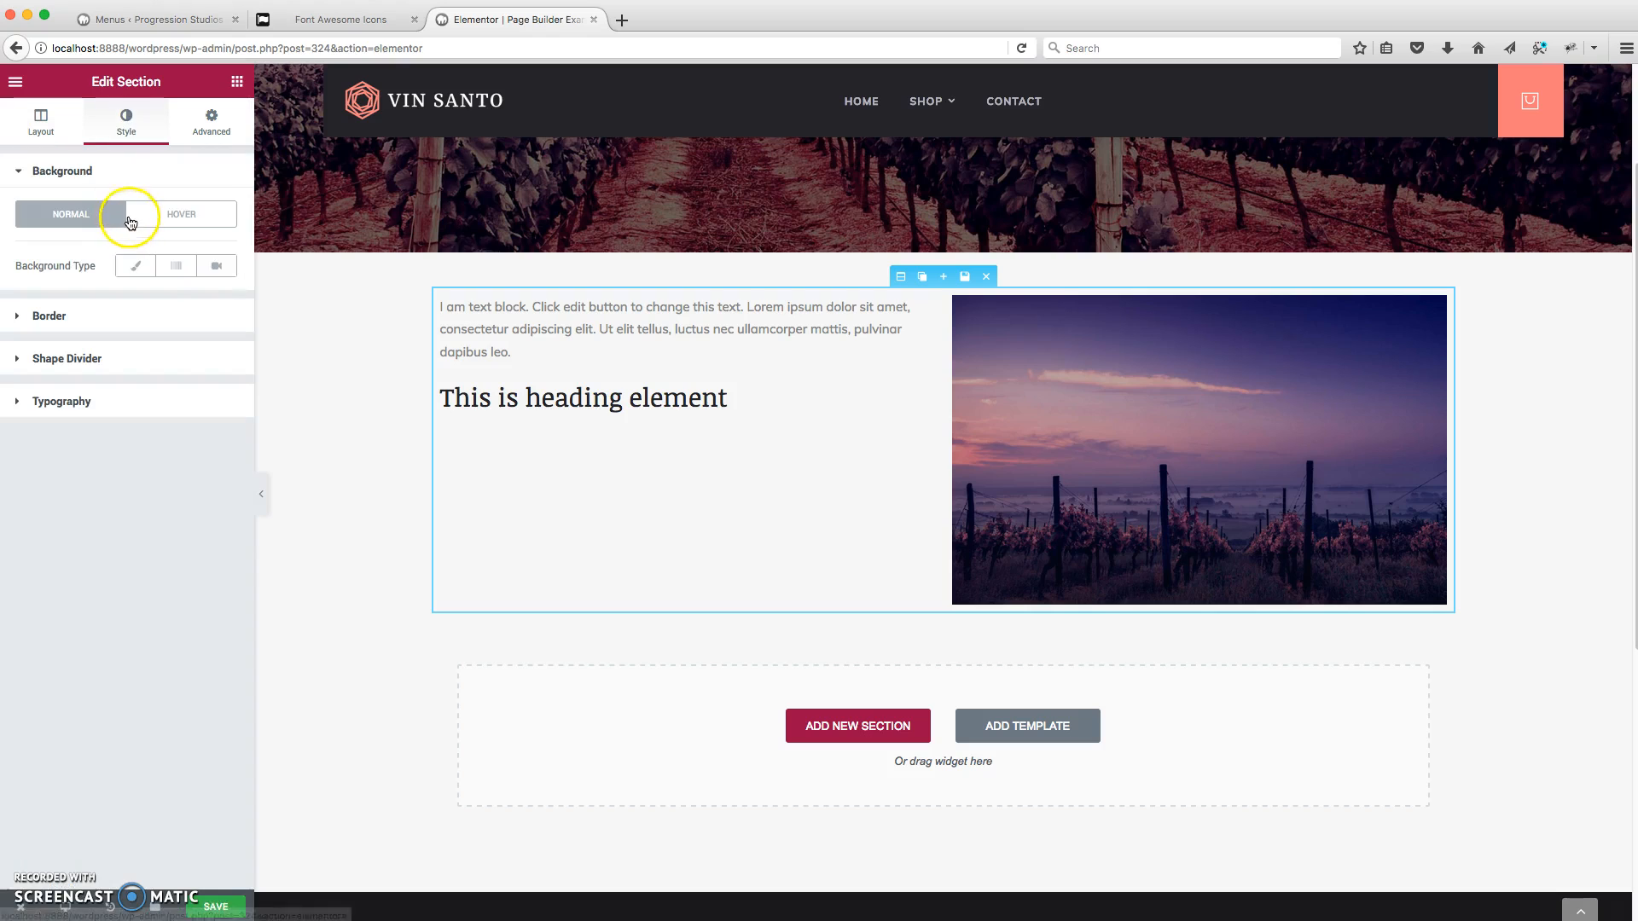
{"action": "left_click", "coordinate": [134, 265]}
{"action": "left_click", "coordinate": [218, 318]}
{"action": "left_click_drag", "start_coordinate": [89, 406], "coordinate": [17, 502]}
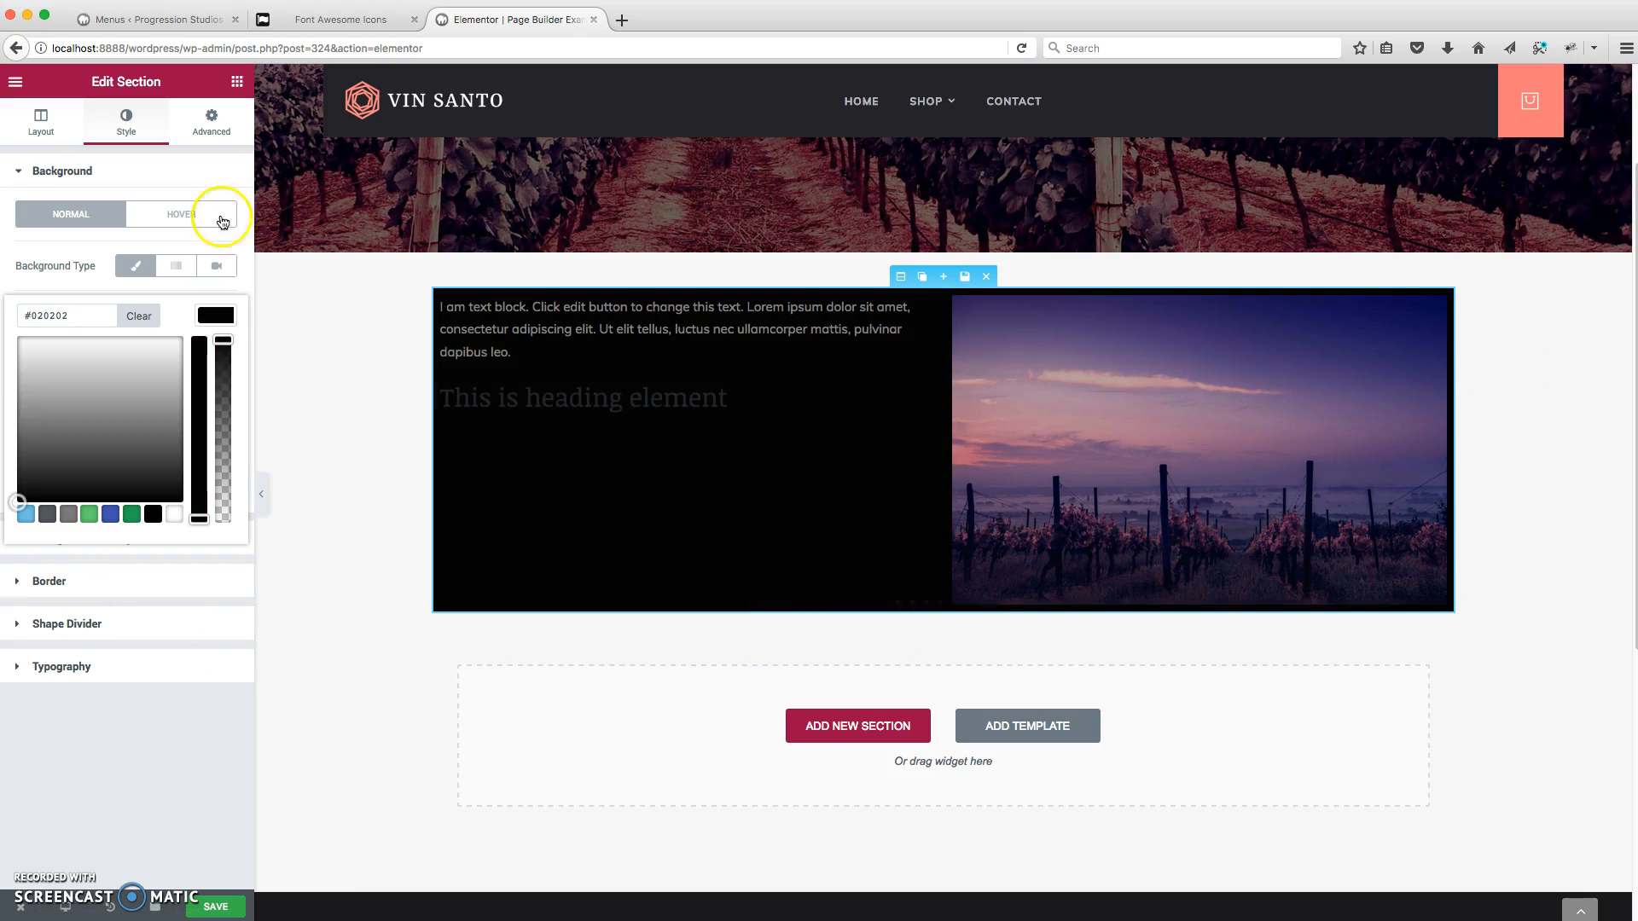
{"action": "left_click", "coordinate": [42, 122]}
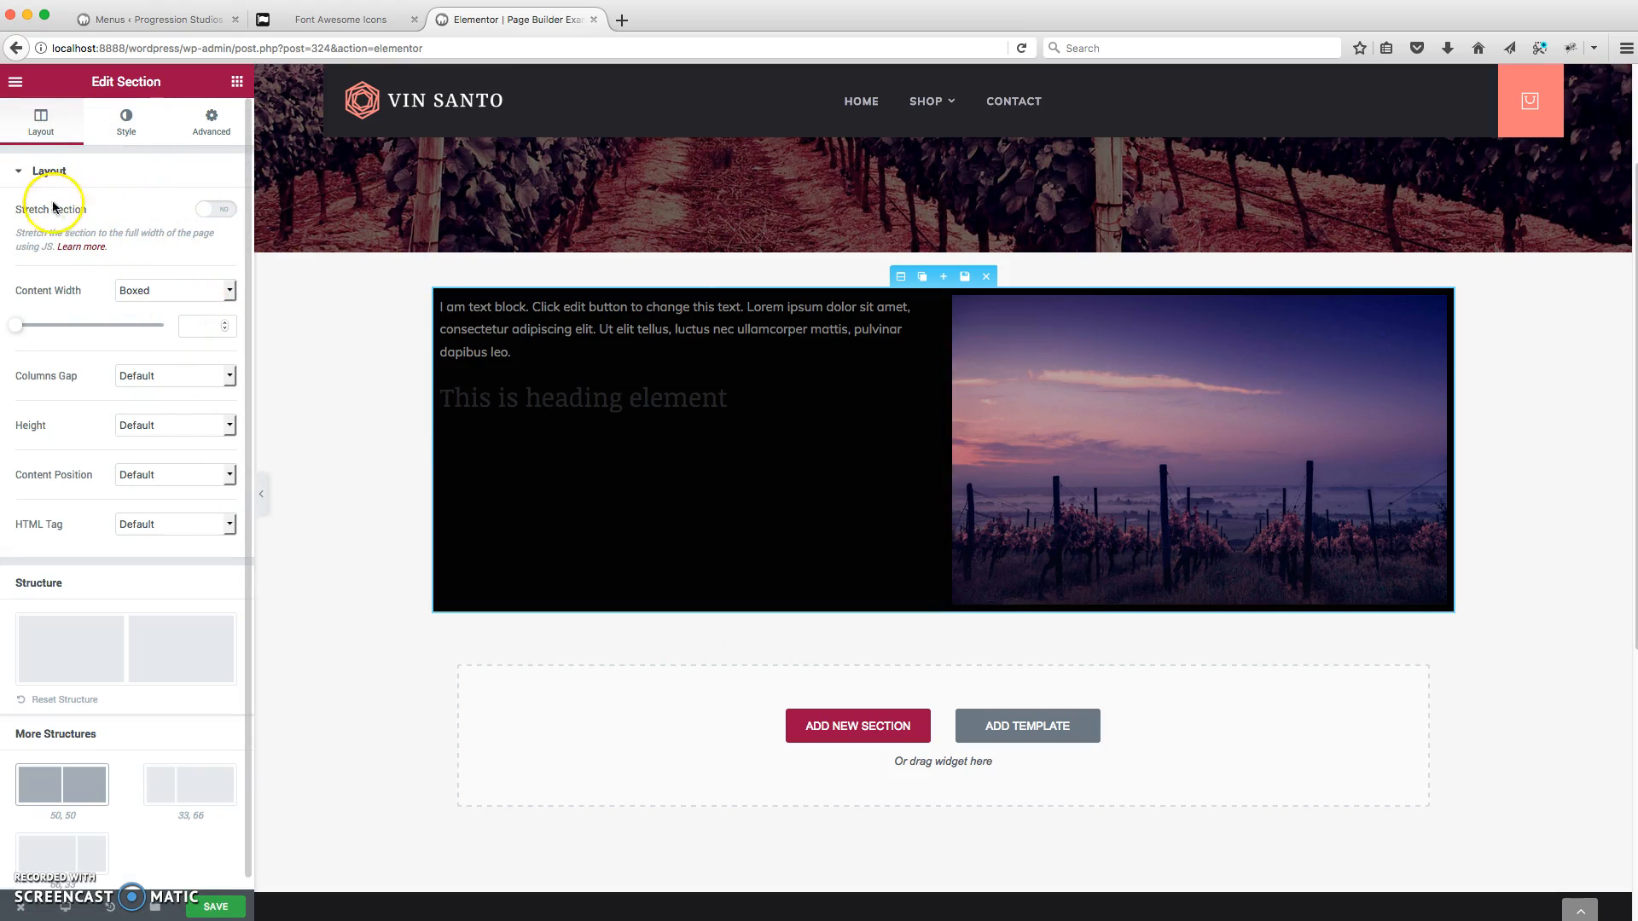
{"action": "left_click", "coordinate": [218, 211]}
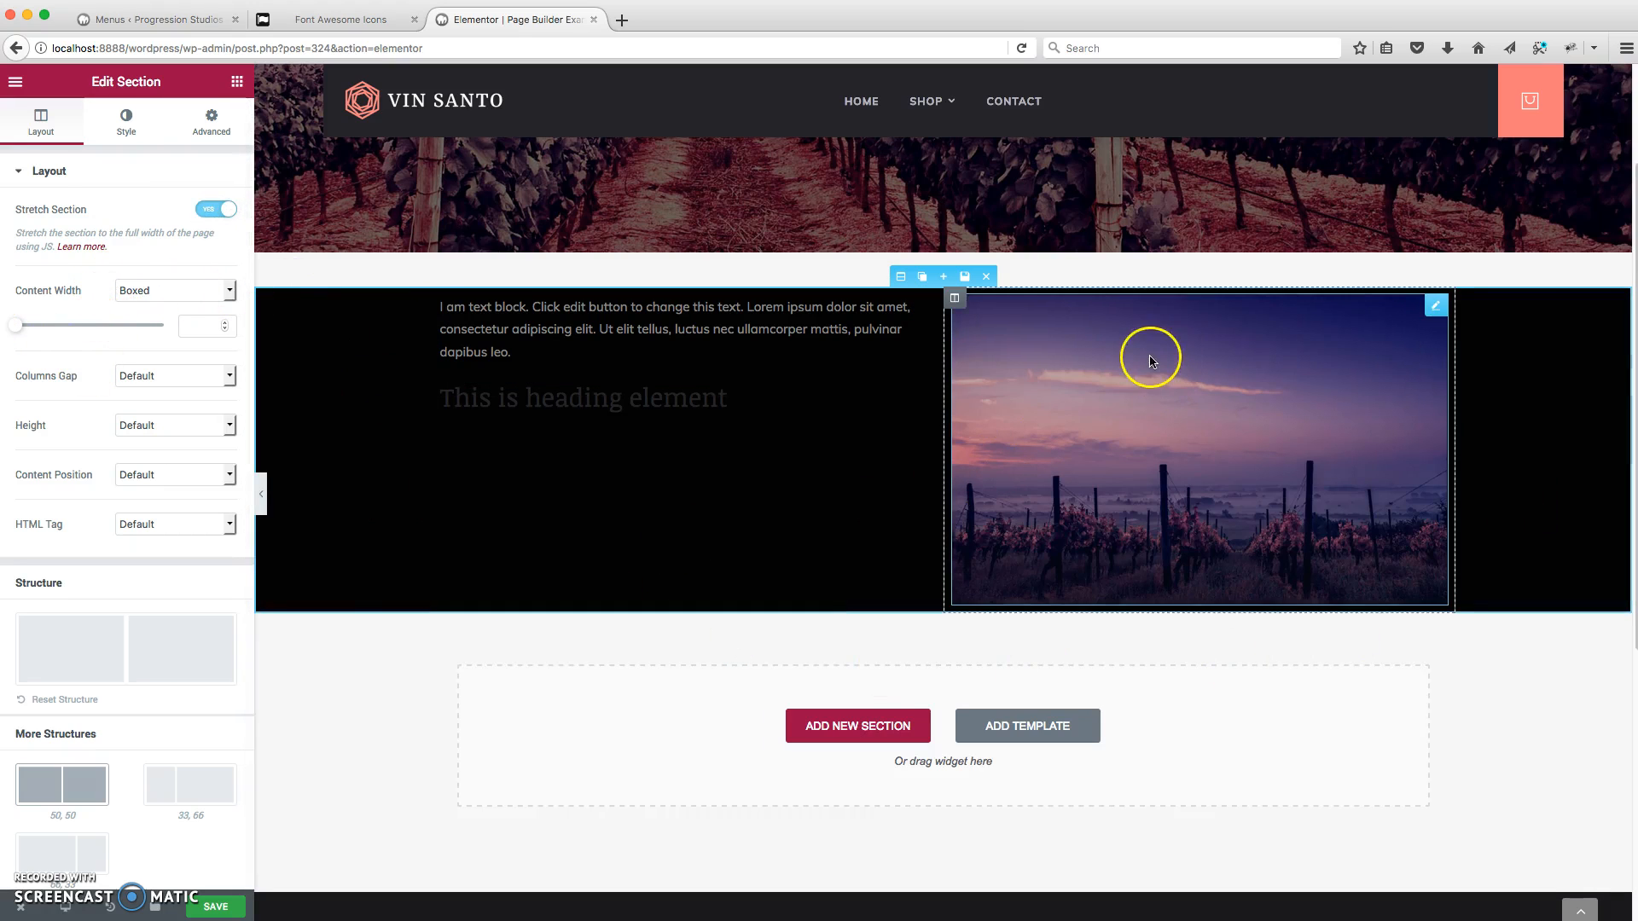
Step: Unlink the section's padding values and set the top and bottom padding to 90 px
{"action": "left_click", "coordinate": [205, 126]}
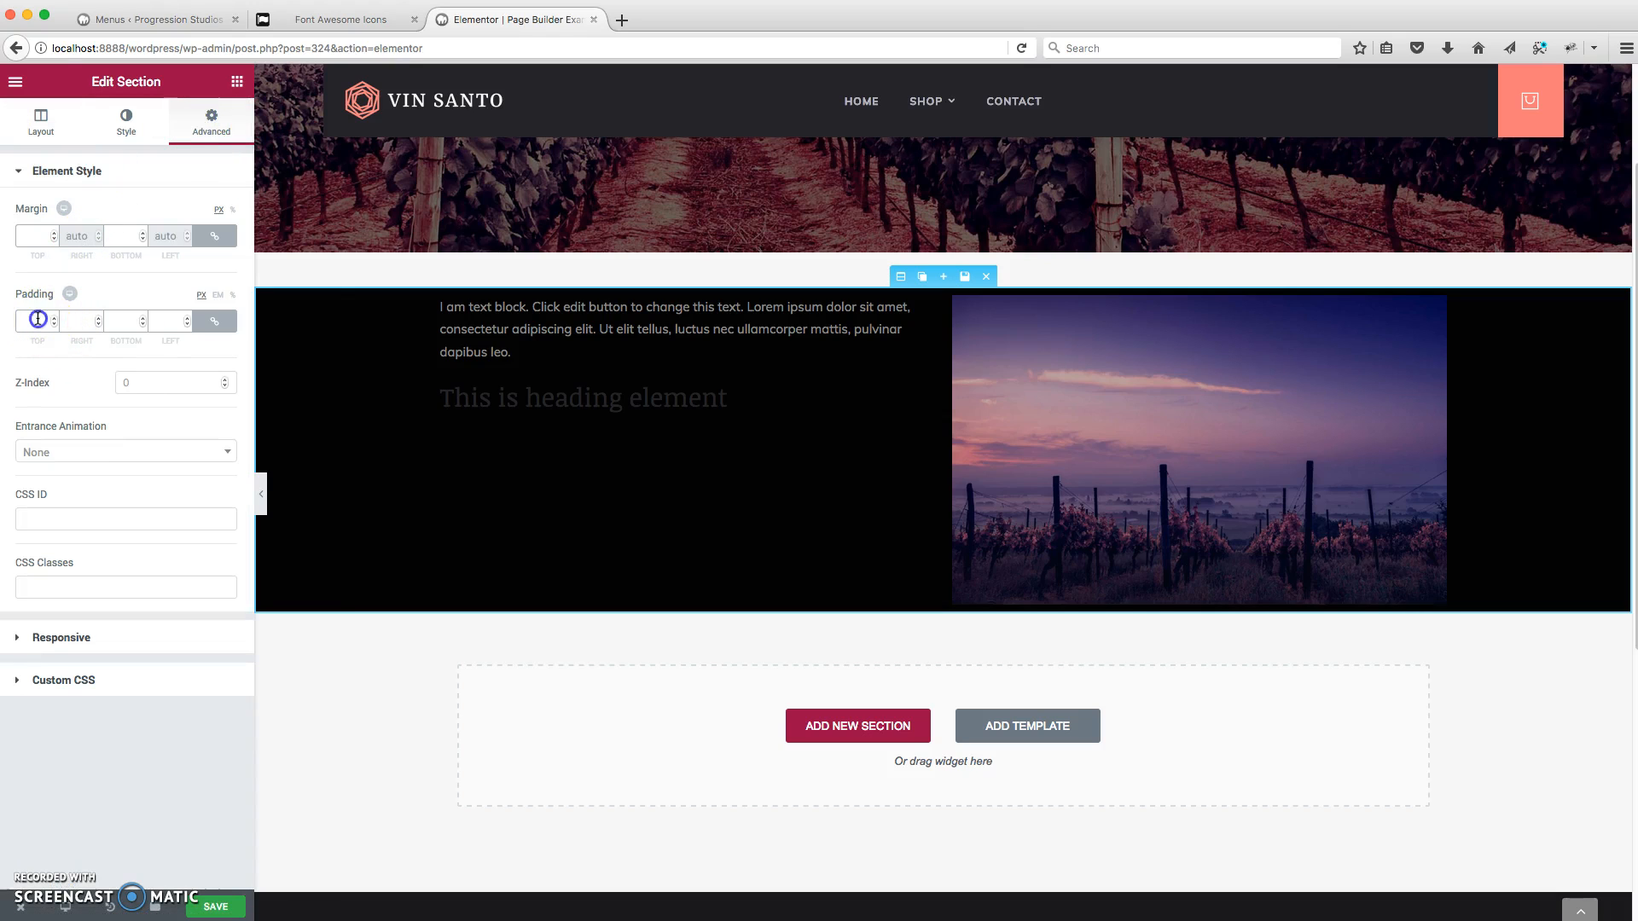
{"action": "left_click", "coordinate": [213, 321]}
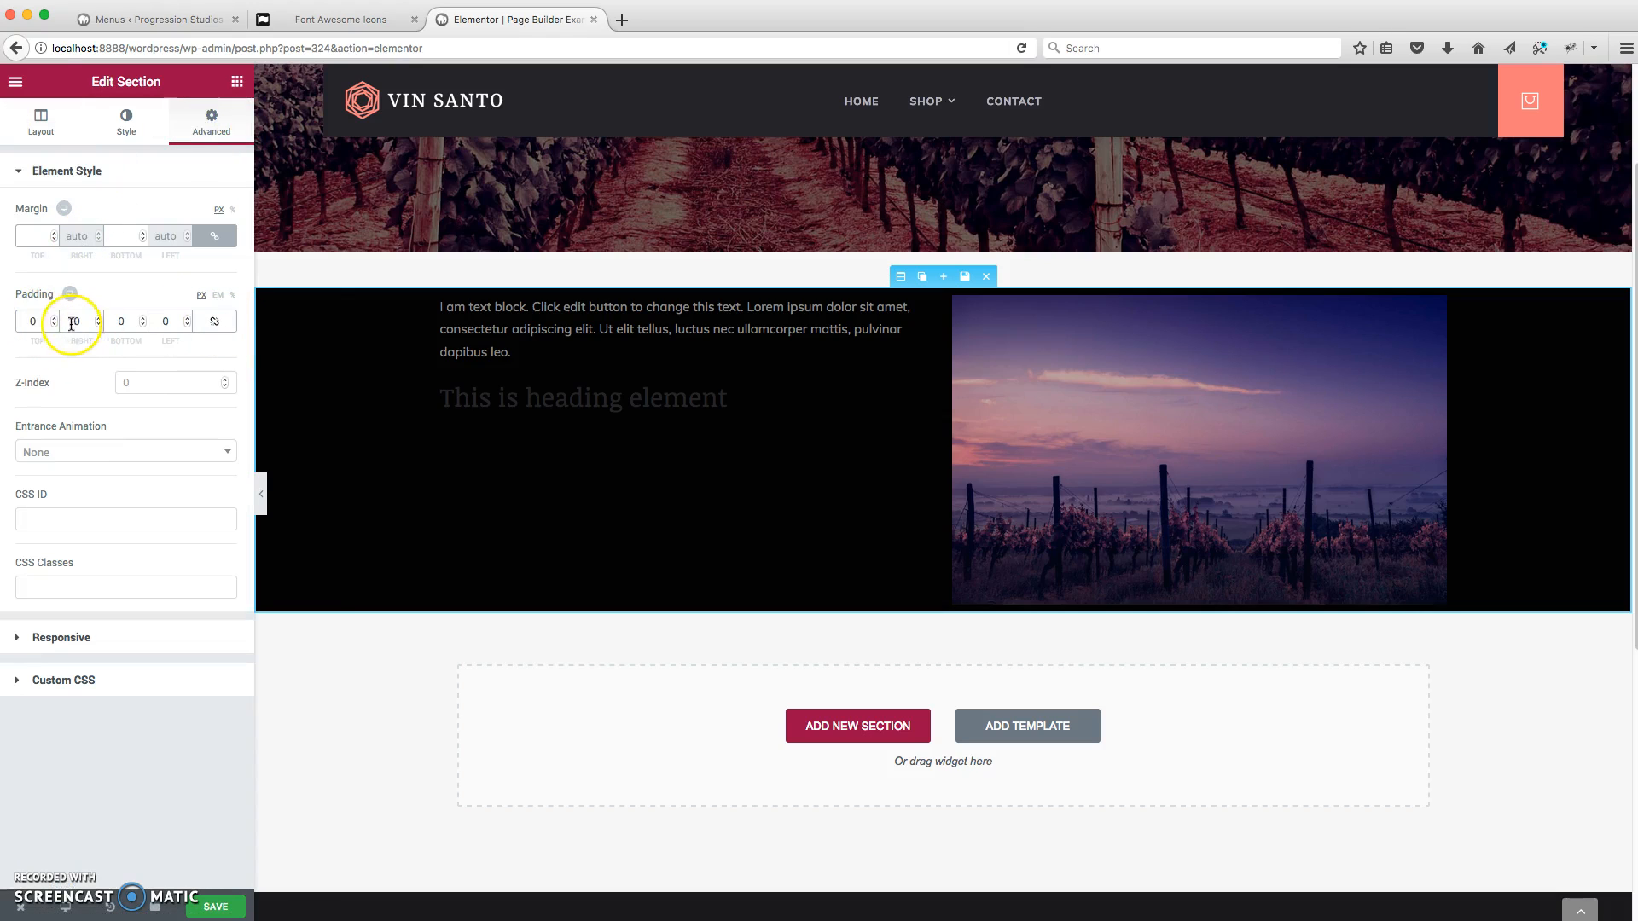
{"action": "left_click", "coordinate": [26, 321]}
{"action": "type", "text": "9"}
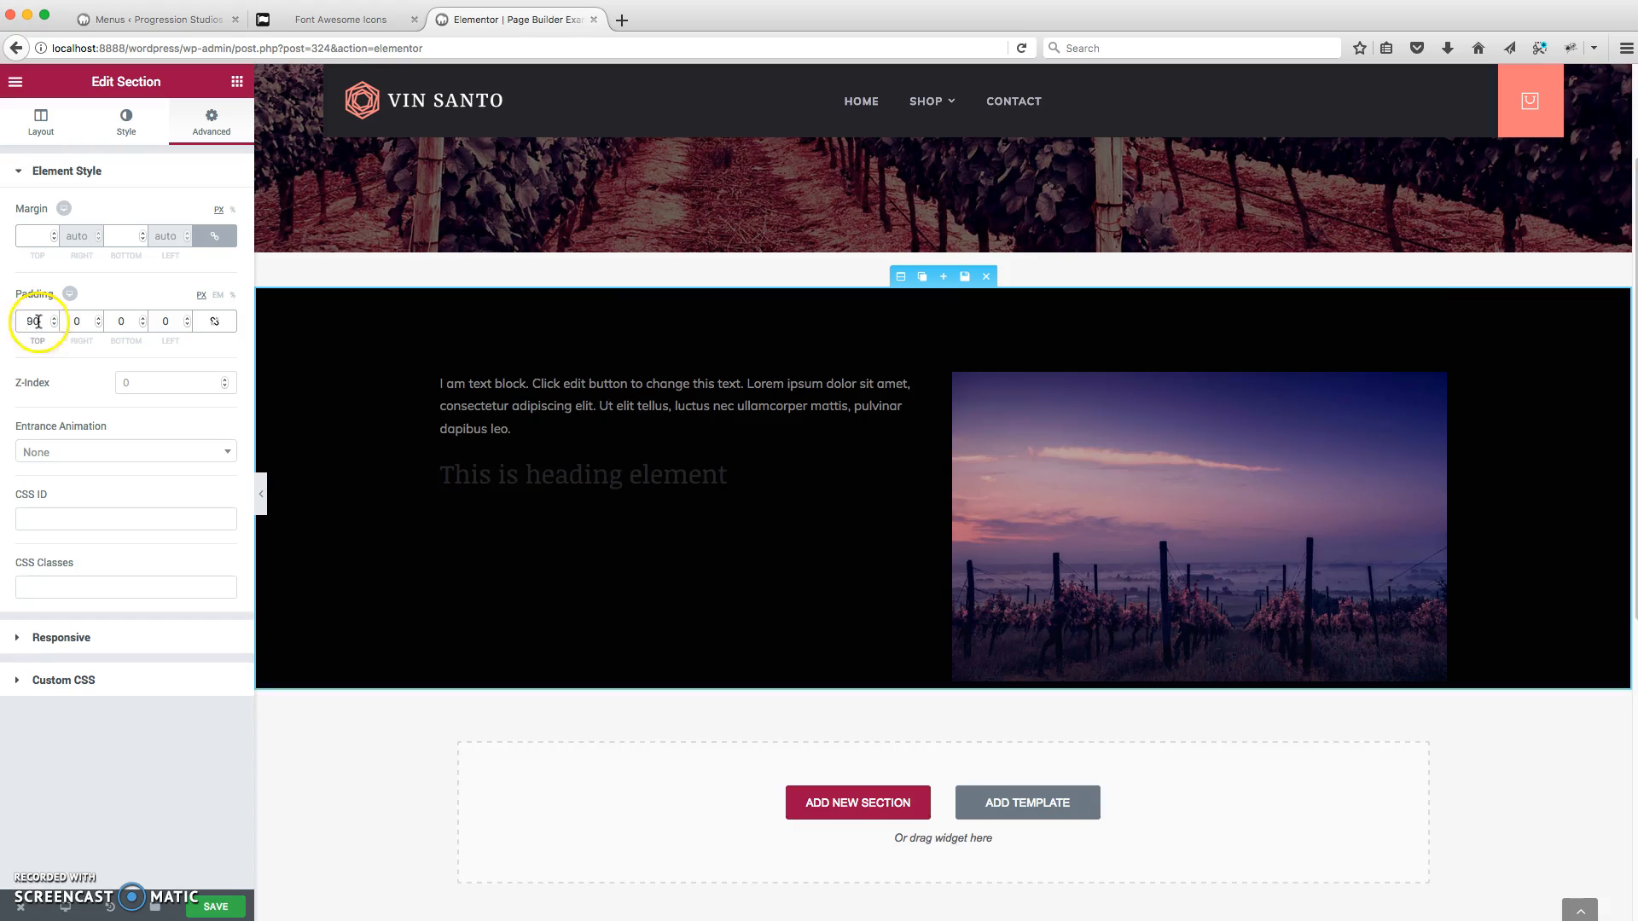
{"action": "left_click", "coordinate": [119, 321]}
{"action": "type", "text": "9"}
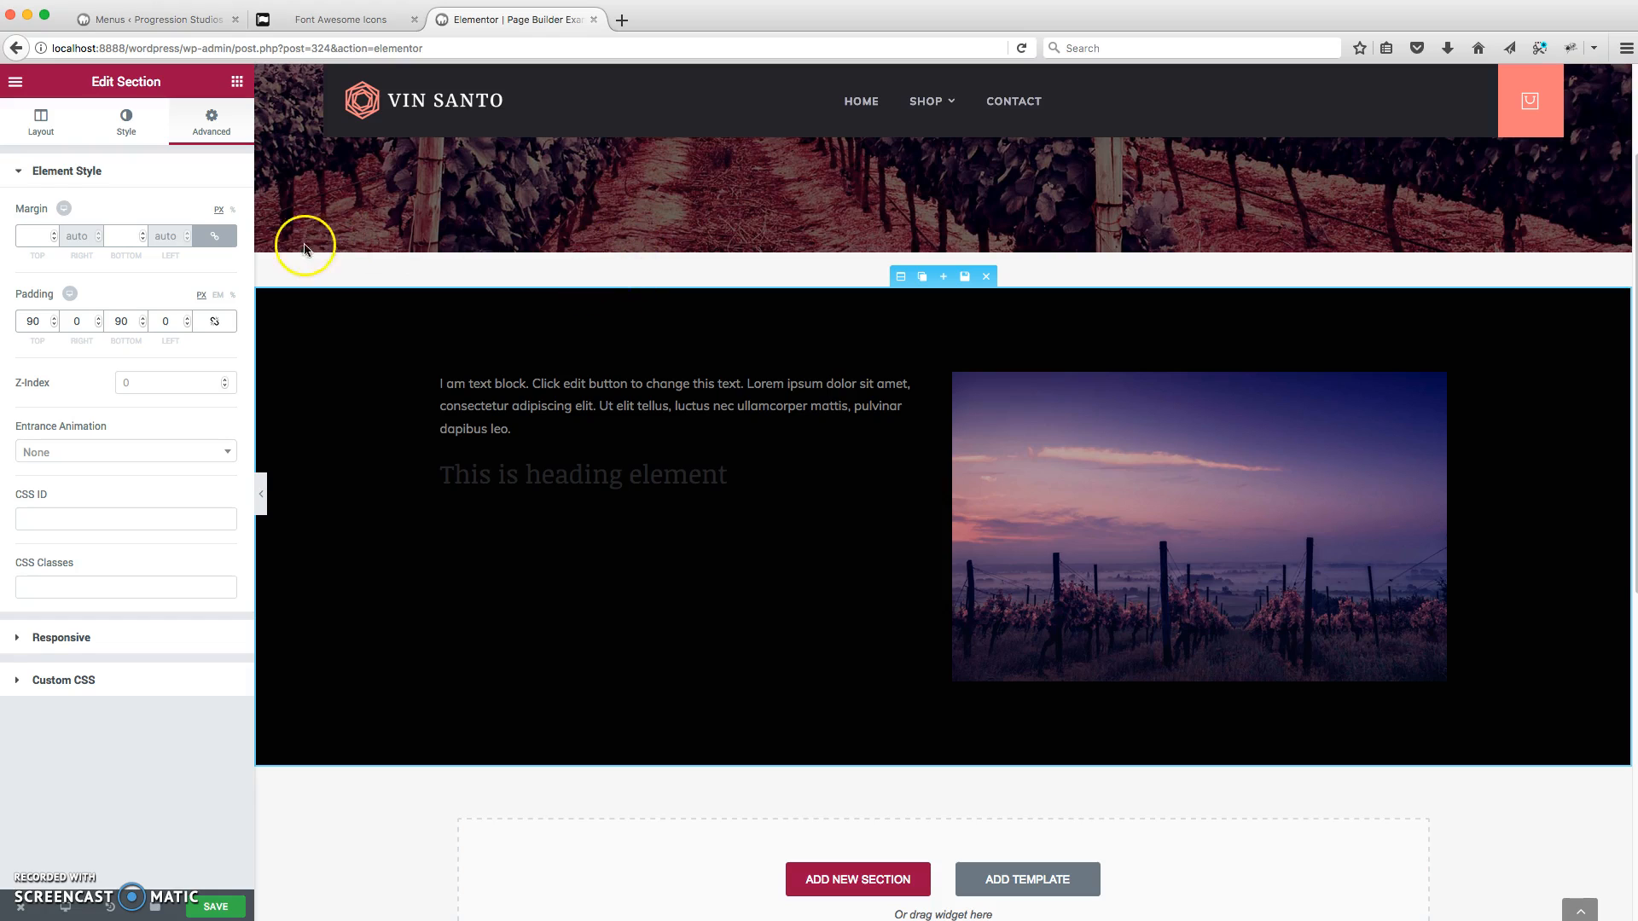
Step: Unlink the section's margin values and set the top margin to -41 px
{"action": "left_click", "coordinate": [215, 236]}
{"action": "left_click_drag", "start_coordinate": [50, 239], "coordinate": [50, 241]}
{"action": "scroll", "coordinate": [771, 720], "scroll_direction": "down", "scroll_amount": 6}
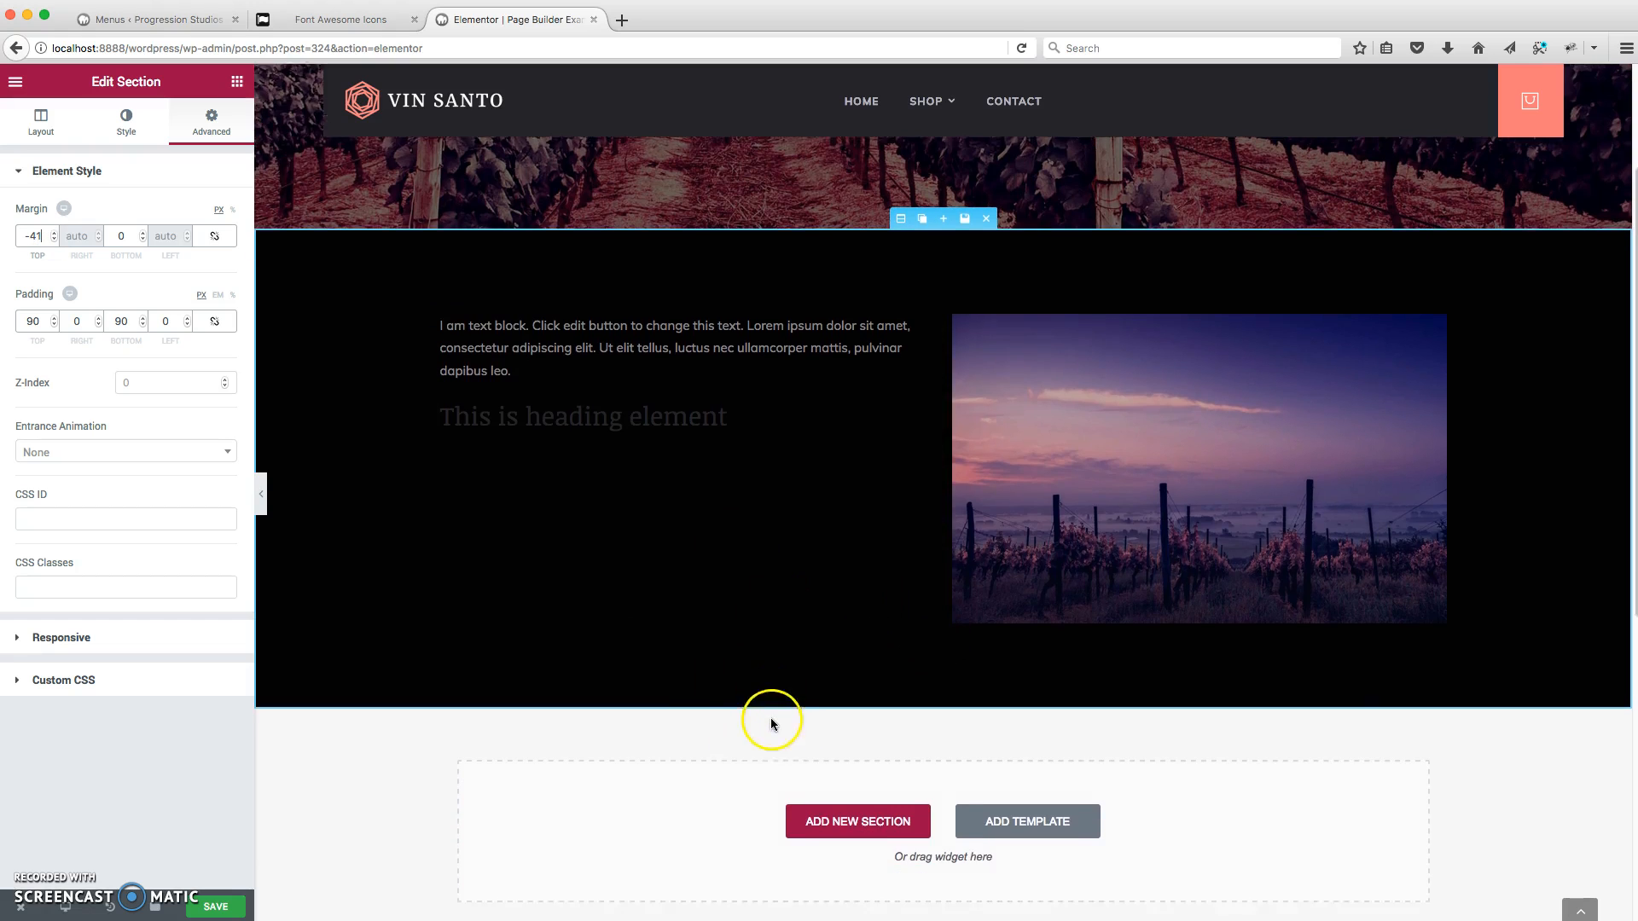
{"action": "scroll", "coordinate": [771, 709], "scroll_direction": "up", "scroll_amount": 8}
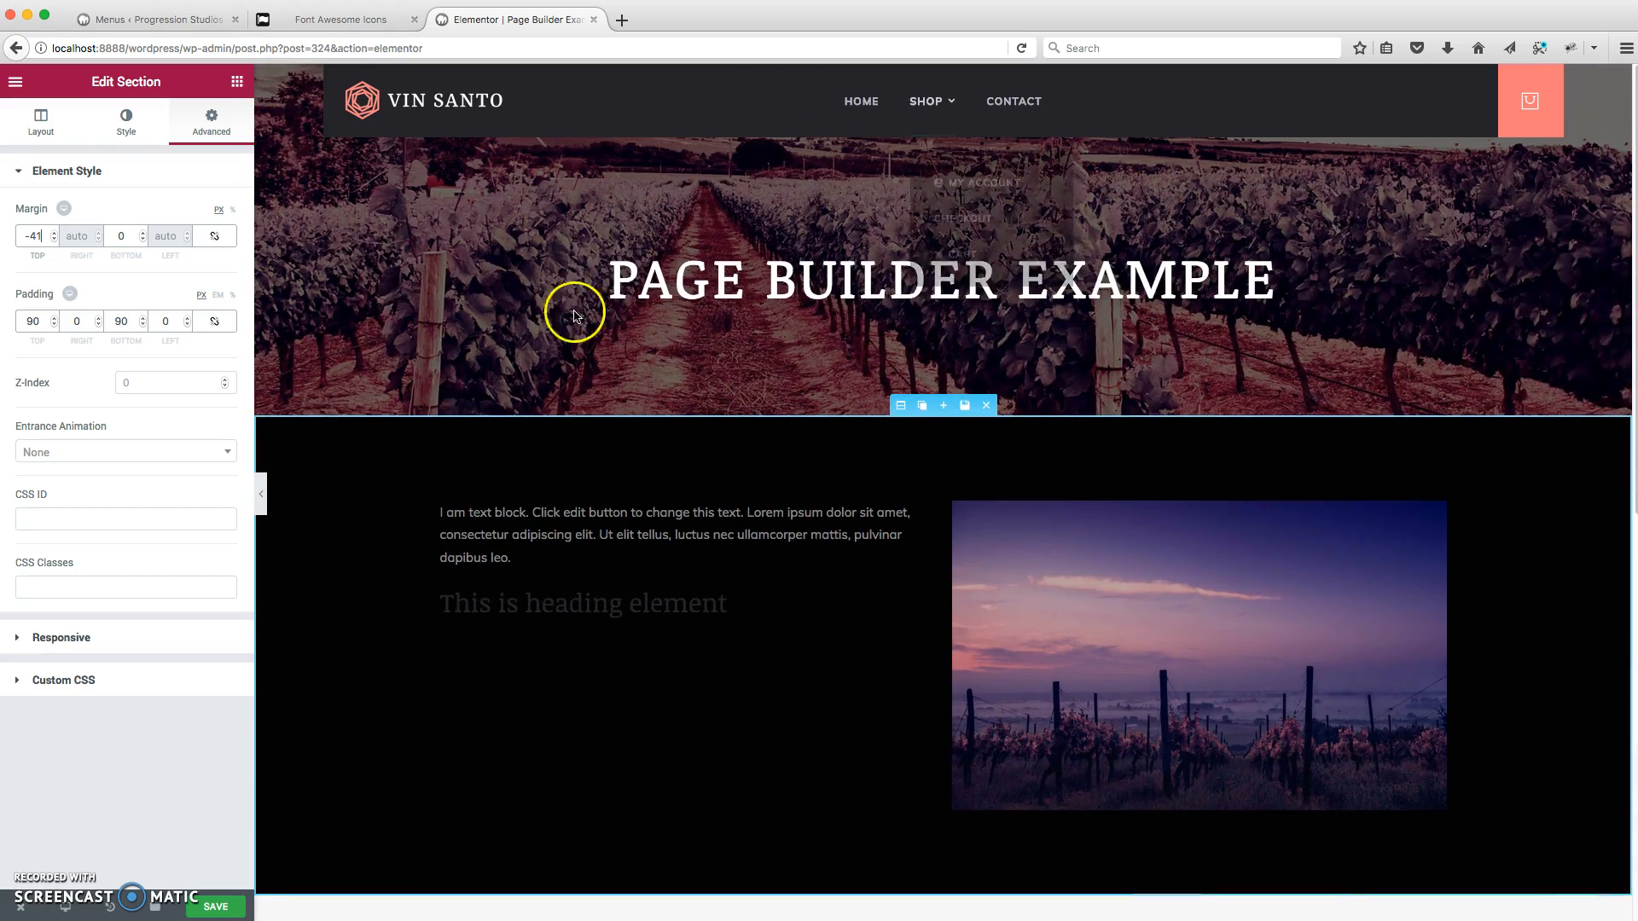